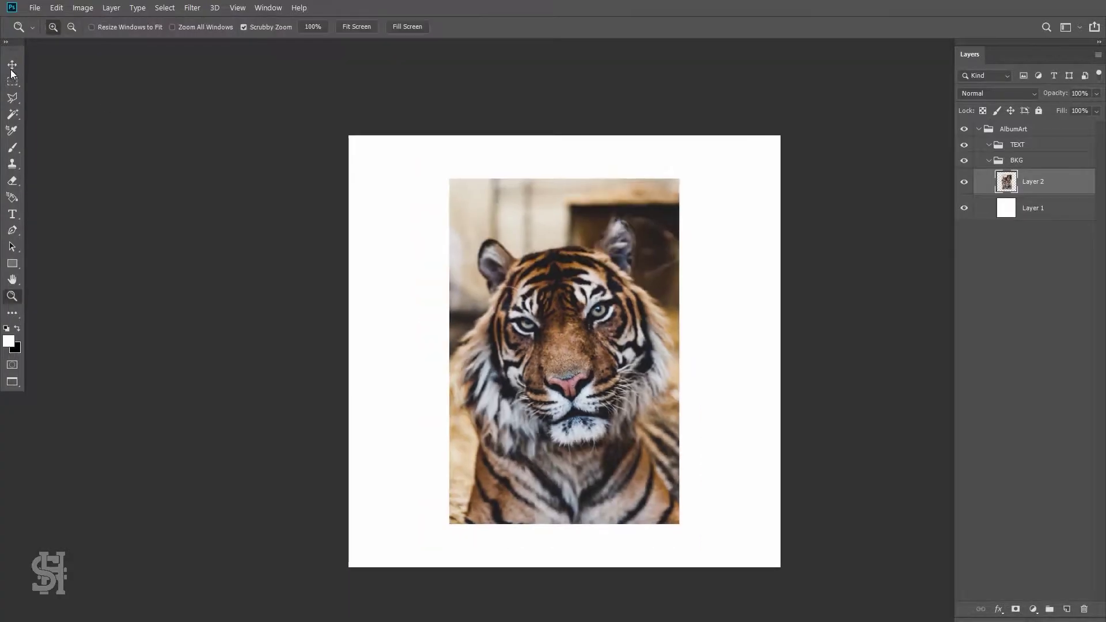
- Scale the tiger photo to about 150%, centre it so its face fills the canvas, and zoom in
{"action": "mouse_move", "coordinate": [790, 562]}
{"action": "left_mouse_down"}
{"action": "mouse_move", "coordinate": [827, 586]}
{"action": "mouse_move", "coordinate": [795, 78]}
{"action": "mouse_move", "coordinate": [823, 63]}
{"action": "left_mouse_up"}
{"action": "left_click_drag", "start_coordinate": [567, 426], "coordinate": [566, 408]}
{"action": "key", "text": "Return"}
{"action": "key", "text": "z"}
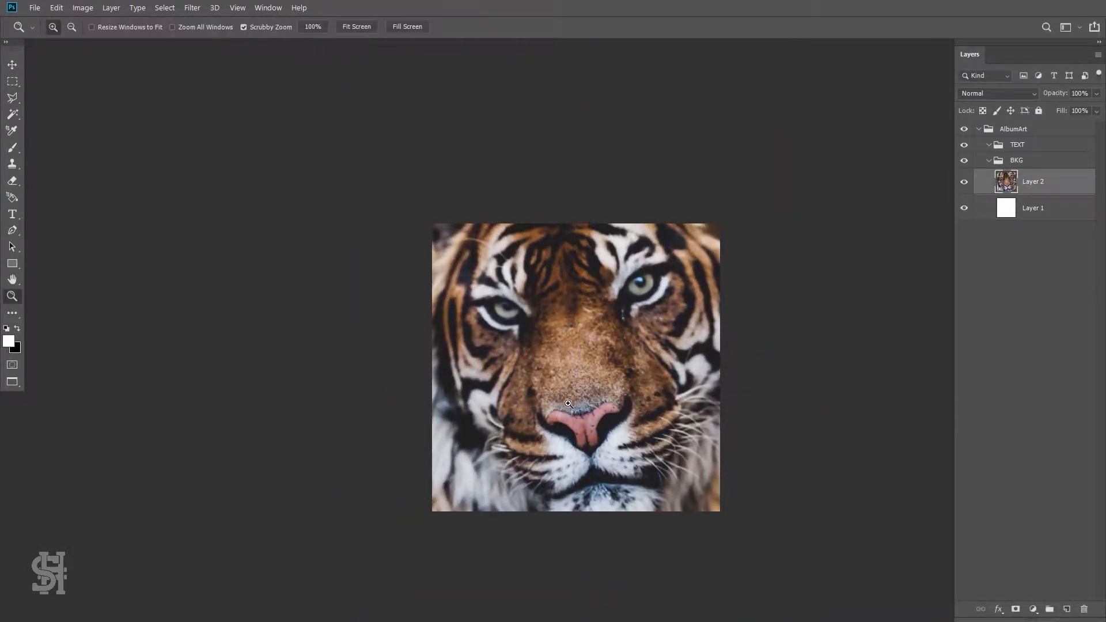
{"action": "left_click", "coordinate": [567, 401]}
- Type the title 'TLATOLQACA' in a text box and show the layout guides
{"action": "left_click_drag", "start_coordinate": [742, 385], "coordinate": [743, 386]}
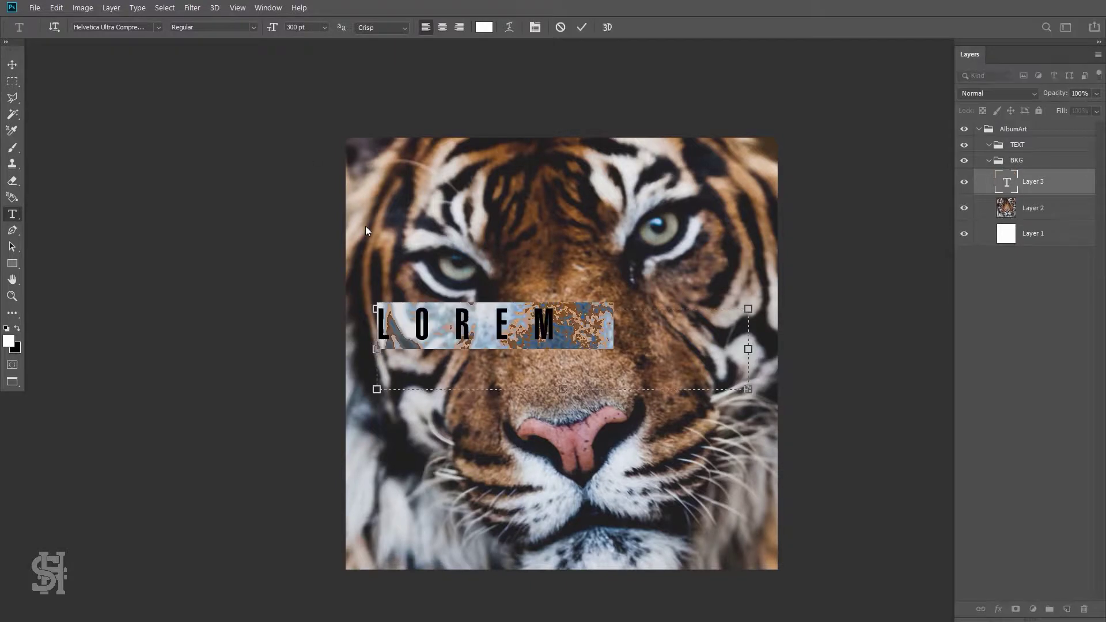
{"action": "type", "text": "TLATOLQACA"}
{"action": "left_click", "coordinate": [12, 65]}
{"action": "key", "text": "ctrl+semicolon"}
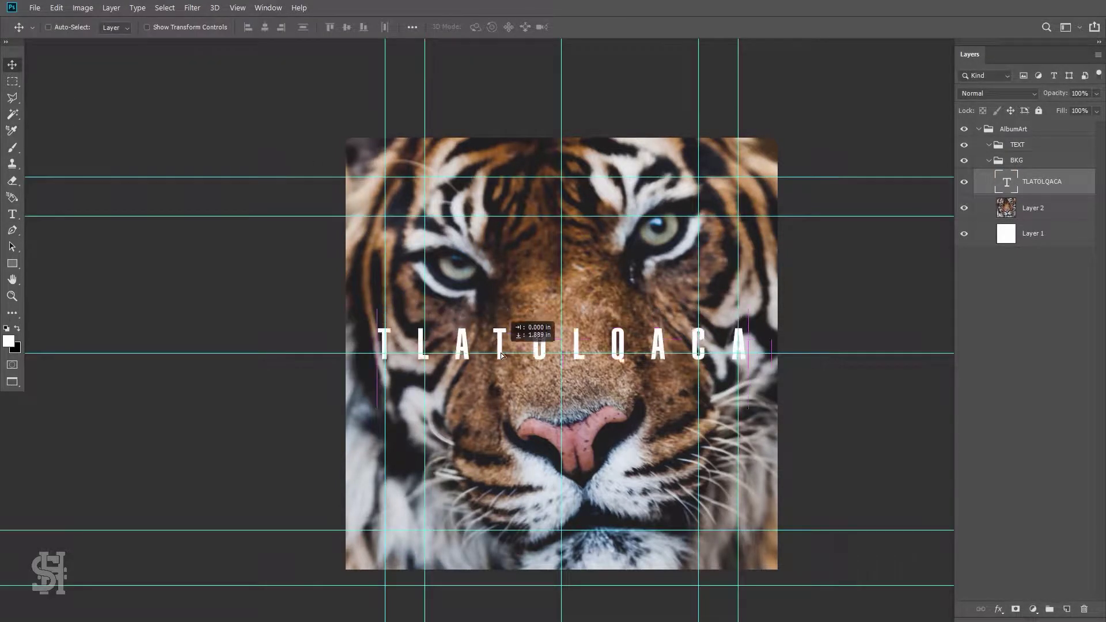
{"action": "key", "text": "shift+Down"}
{"action": "key", "text": "shift+Down"}
{"action": "key", "text": "shift+Down"}
- Duplicate the title layer, move it down, and retype it as the tagline 'MAKE ANYTHING SEEM POSSIBLE'
{"action": "right_click", "coordinate": [1042, 182]}
{"action": "key", "text": "ctrl+j"}
{"action": "key", "text": "shift+Down"}
{"action": "key", "text": "shift+Down"}
{"action": "key", "text": "shift+Down"}
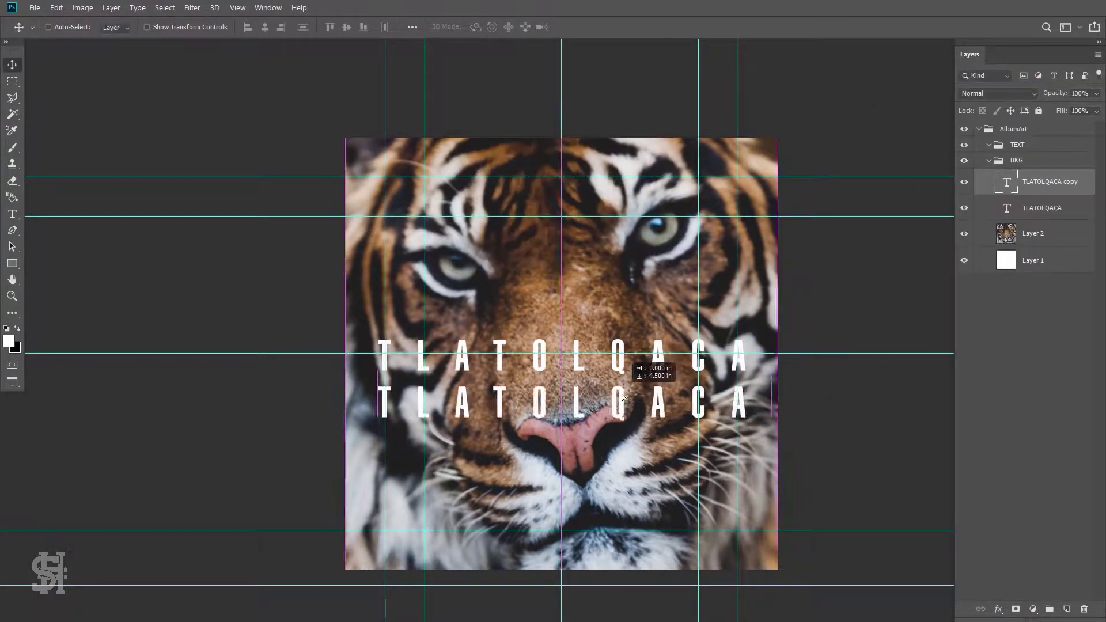
{"action": "double_click", "coordinate": [1006, 182]}
{"action": "type", "text": "MAKE ANY -"}
- Set the tagline font size to 100 pt in the Character panel, then duplicate the tiger layer
{"action": "left_click", "coordinate": [268, 7]}
{"action": "left_click", "coordinate": [288, 154]}
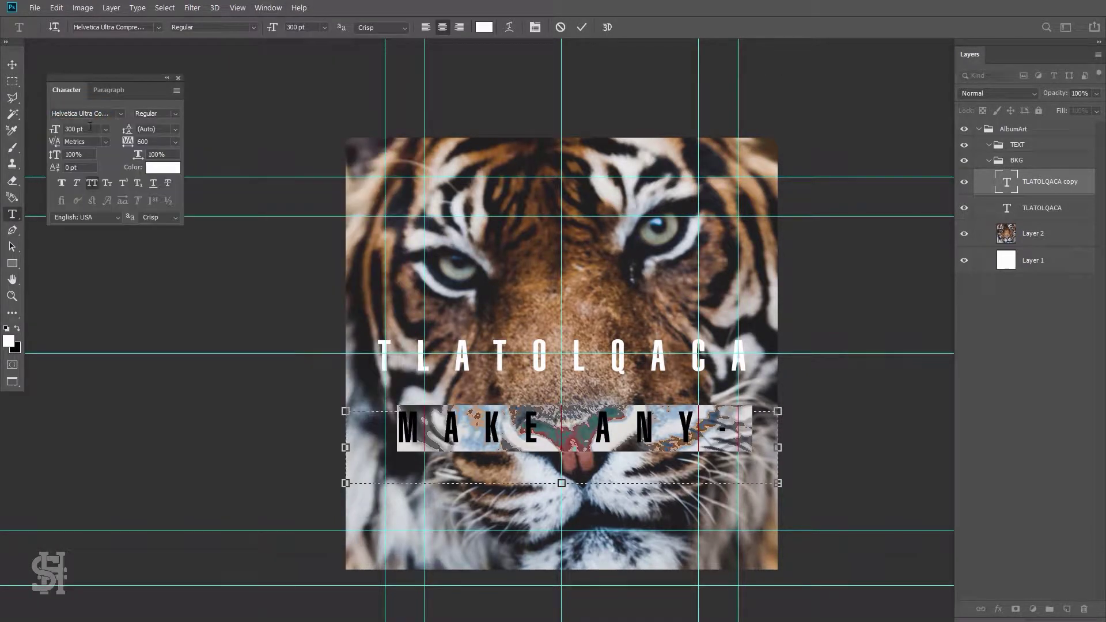
{"action": "key", "text": "ctrl+a"}
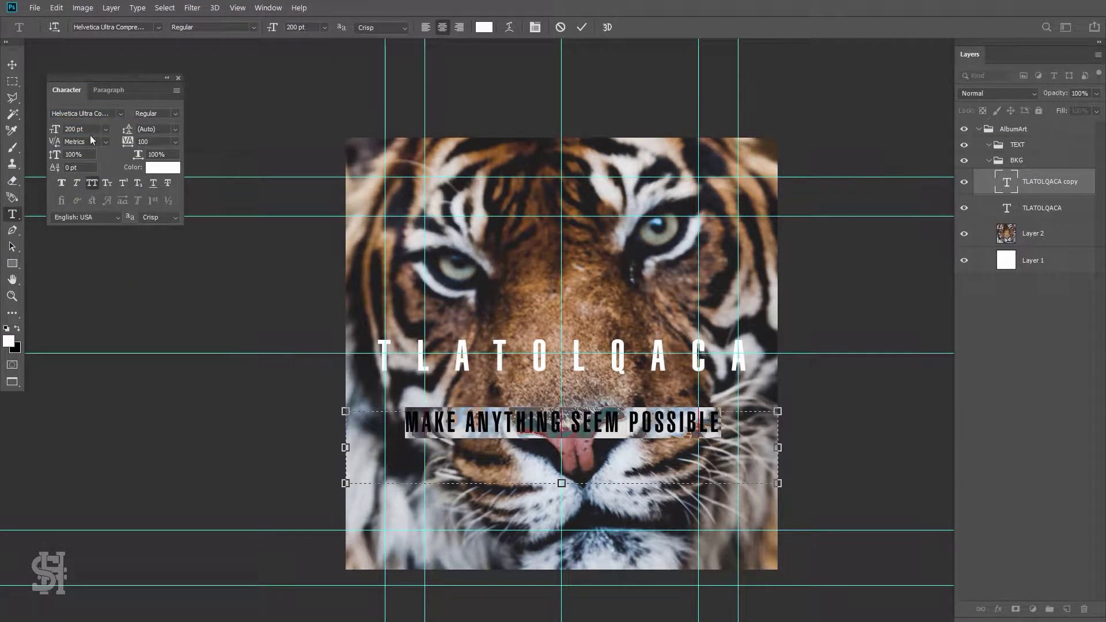
{"action": "triple_click", "coordinate": [81, 128]}
{"action": "type", "text": "100"}
{"action": "left_click", "coordinate": [12, 65]}
{"action": "key", "text": "ctrl+semicolon"}
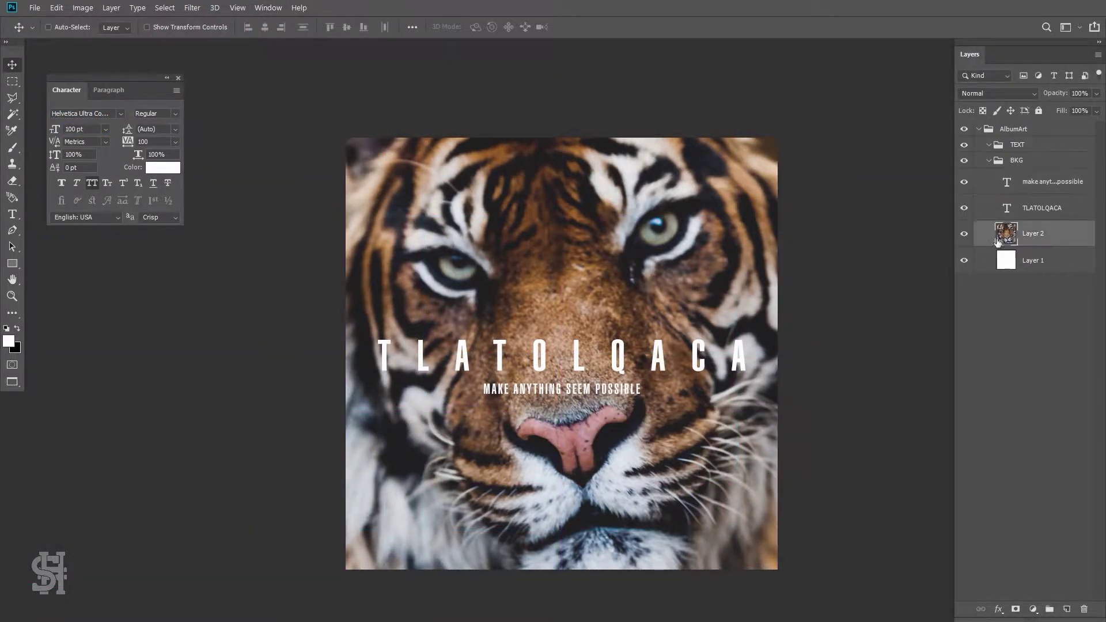
{"action": "key", "text": "ctrl+j"}
- Apply Camera Raw with Texture +52 and Clarity +19 to the tiger copy, then duplicate it
{"action": "key", "text": "ctrl+shift+a"}
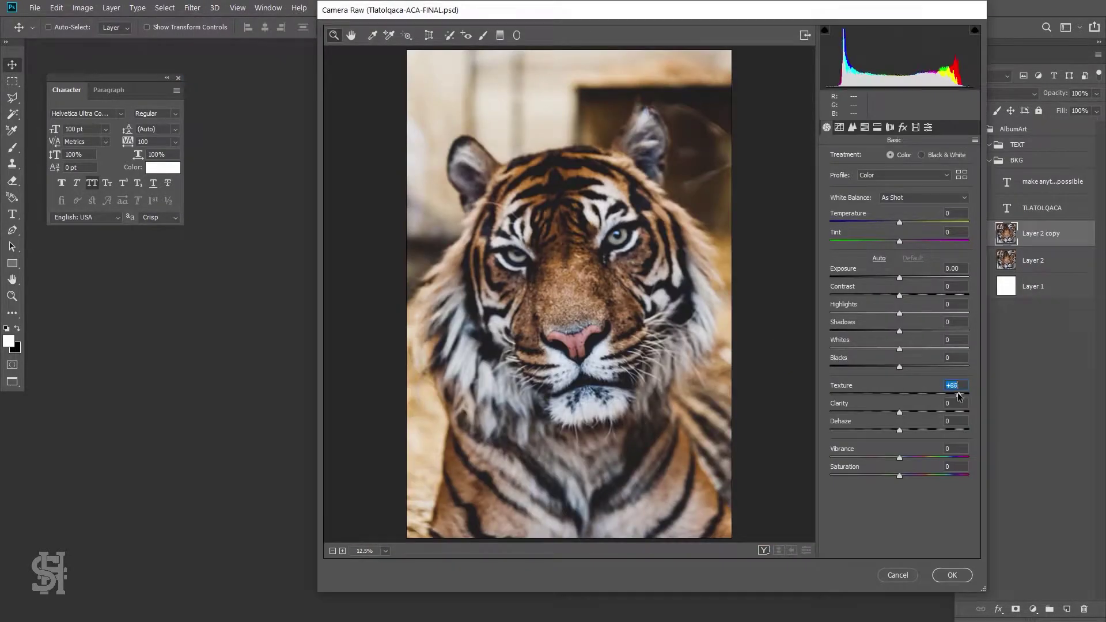
{"action": "type", "text": "-1"}
{"action": "key", "text": "shift+Tab"}
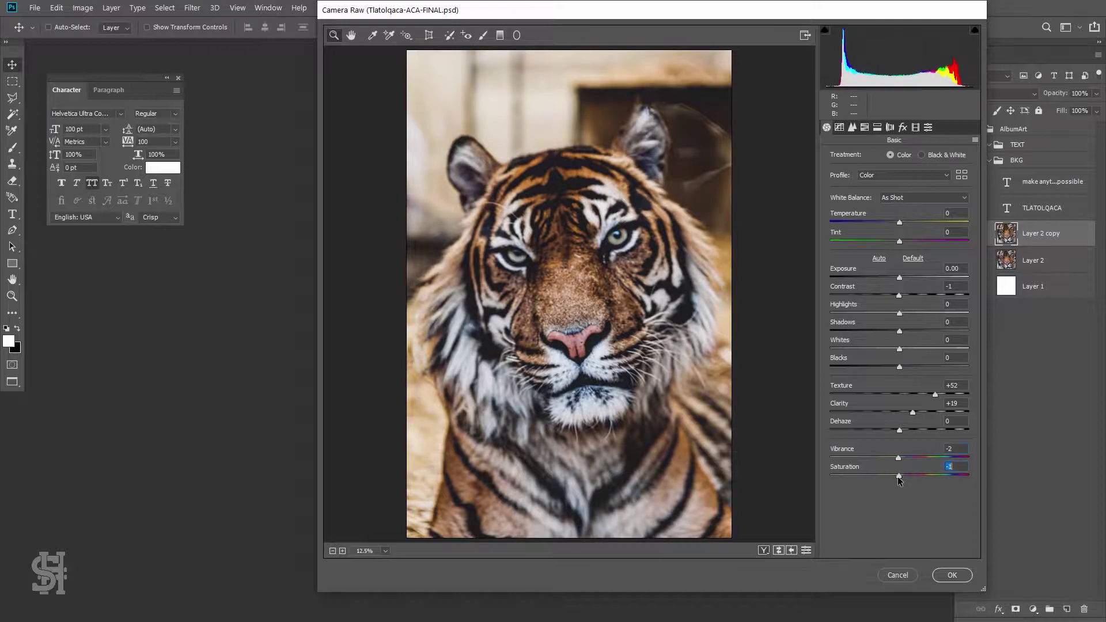
{"action": "key", "text": "Return"}
{"action": "right_click", "coordinate": [968, 233]}
{"action": "key", "text": "ctrl+j"}
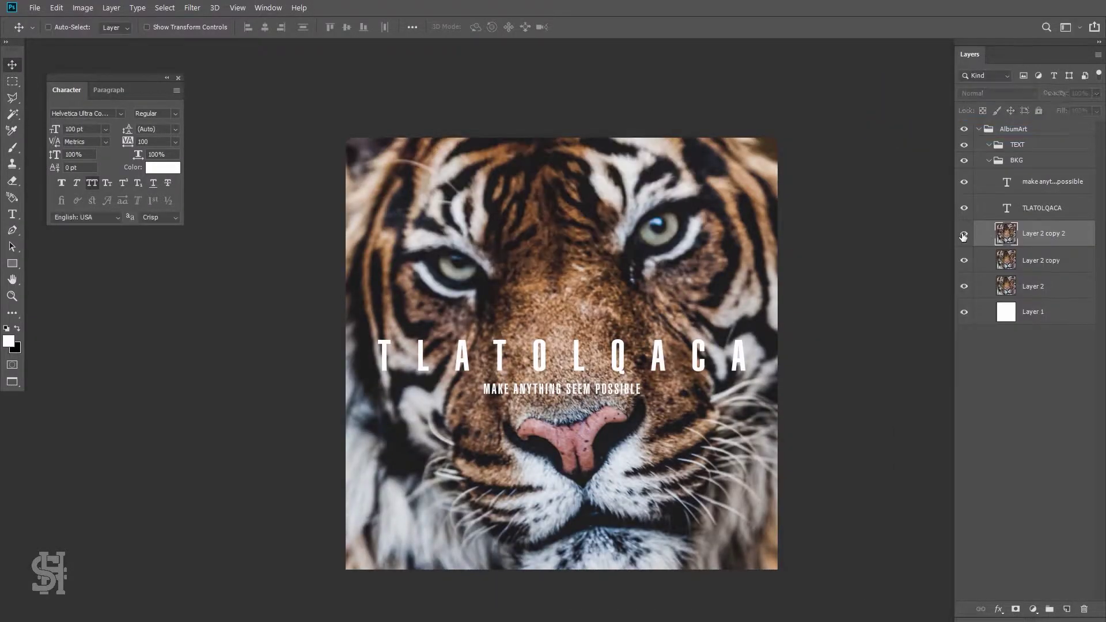
- Compare Dry Brush, Film Grain and Poster Edges in the Filter Gallery, then pick Cutout with 4 levels
{"action": "left_click", "coordinate": [192, 8]}
{"action": "left_click", "coordinate": [249, 57]}
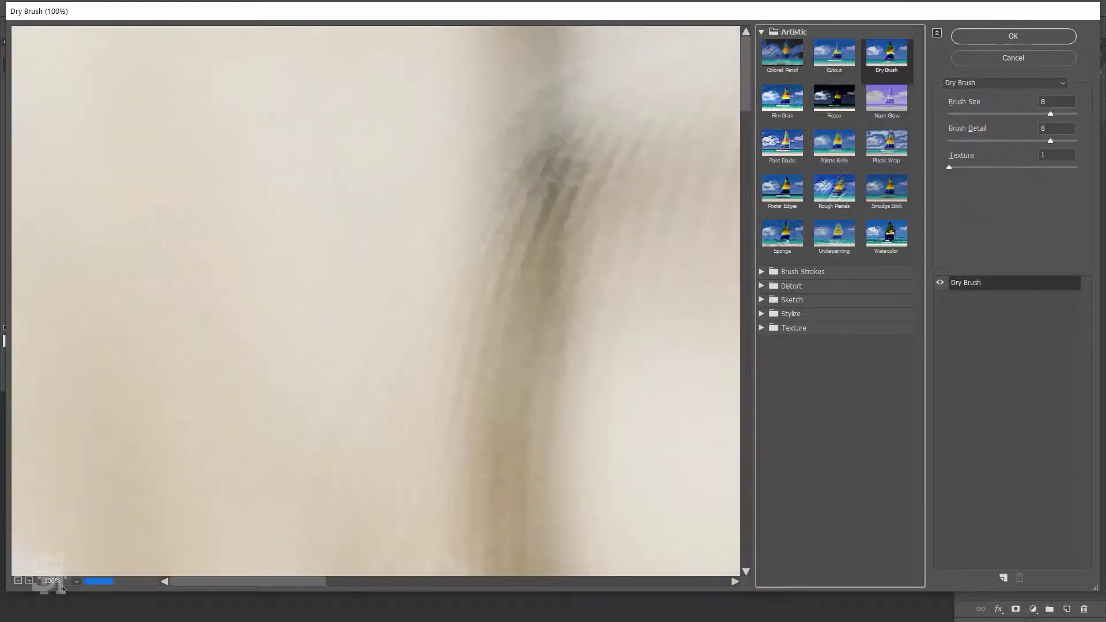
{"action": "left_click", "coordinate": [18, 581]}
{"action": "left_click", "coordinate": [834, 190]}
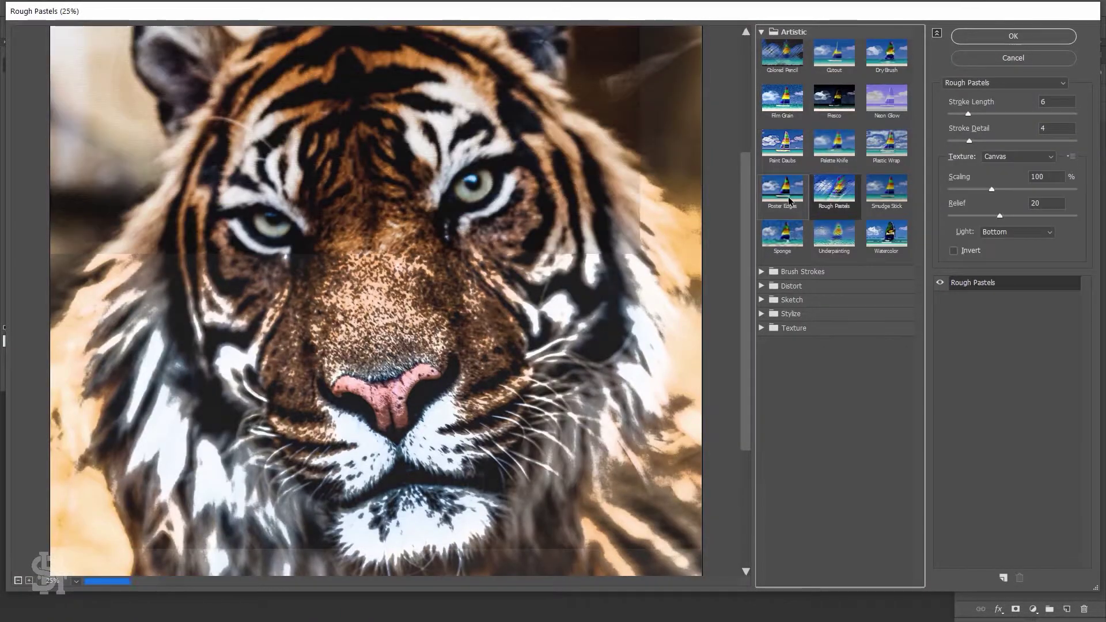
{"action": "left_click", "coordinate": [782, 233]}
{"action": "left_click", "coordinate": [782, 190]}
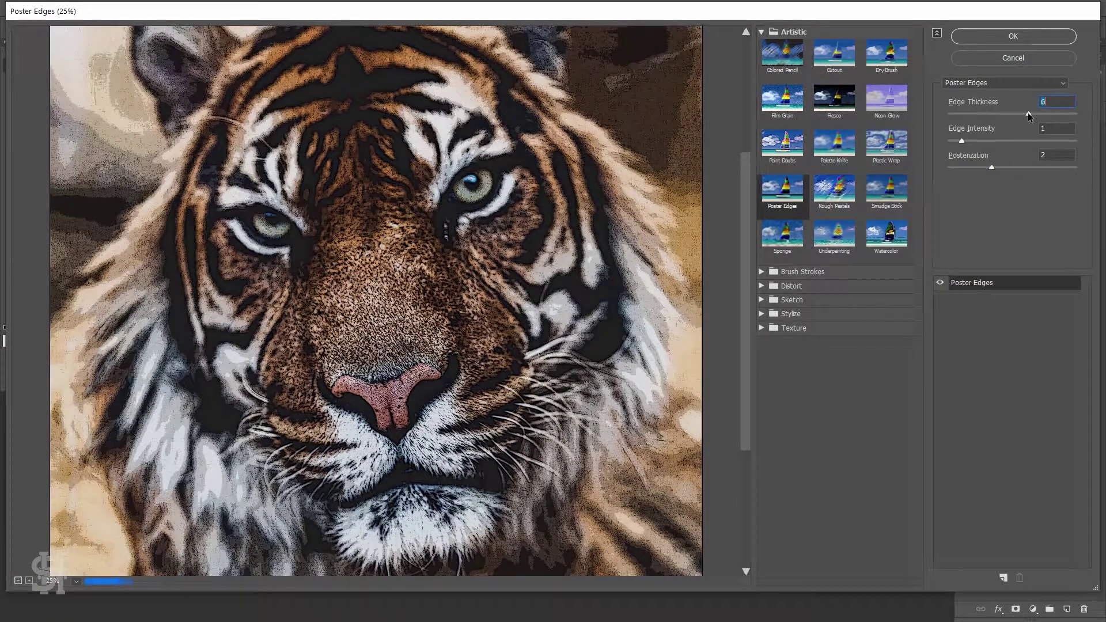
{"action": "left_click", "coordinate": [887, 53]}
{"action": "left_click", "coordinate": [834, 52]}
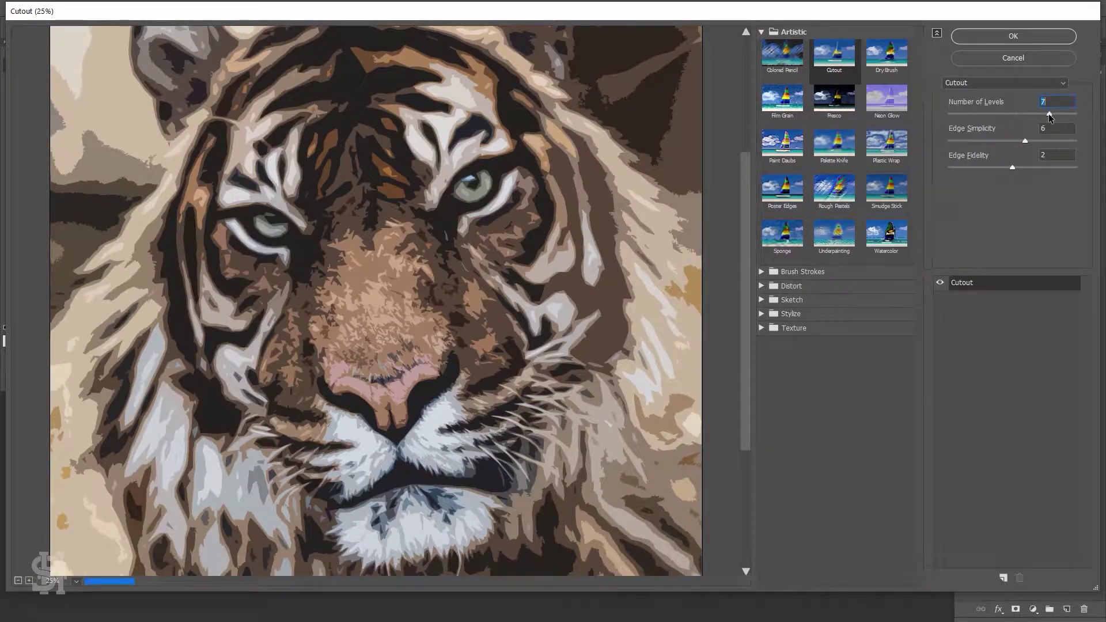
{"action": "left_click_drag", "start_coordinate": [1048, 113], "coordinate": [1000, 113]}
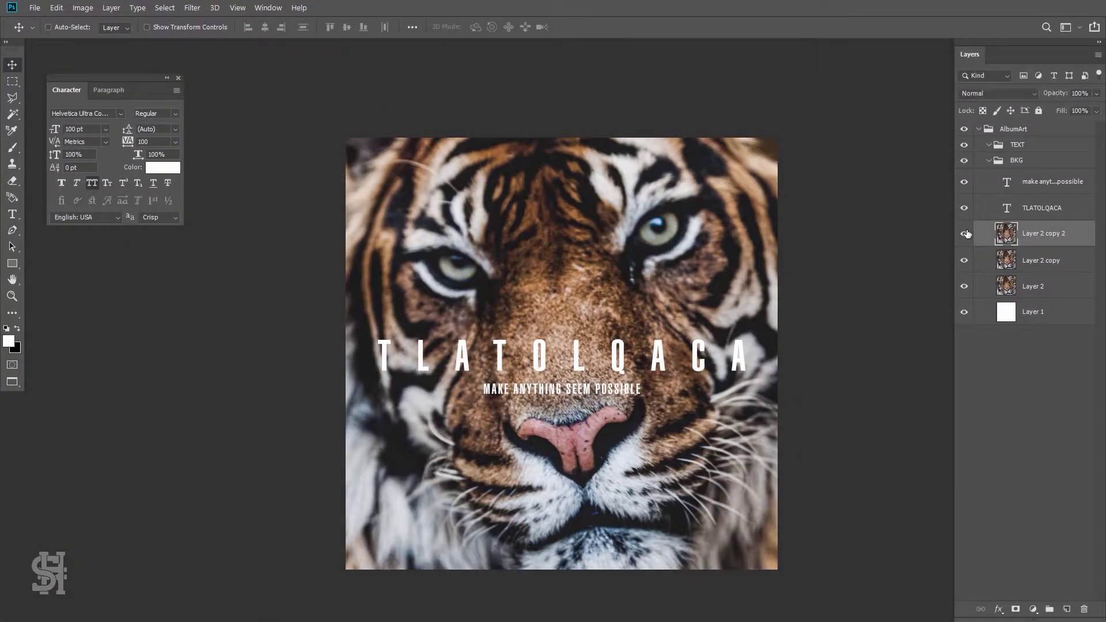
- Apply an S-shaped Curves adjustment, darkening shadows and brightening highlights on the cutout tiger
{"action": "key", "text": "ctrl+m"}
{"action": "left_click_drag", "start_coordinate": [662, 88], "coordinate": [840, 89]}
{"action": "left_click_drag", "start_coordinate": [928, 263], "coordinate": [928, 272]}
{"action": "left_click_drag", "start_coordinate": [1006, 185], "coordinate": [1006, 176]}
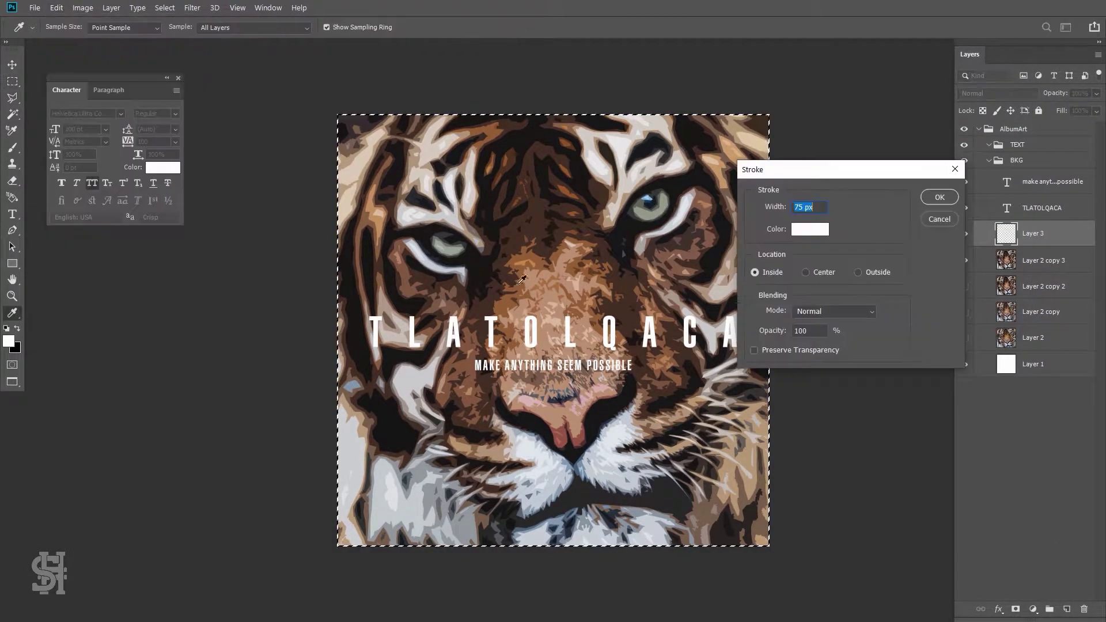
- Stroke a 75 px white inside border around the whole canvas and deselect
{"action": "left_click", "coordinate": [938, 197]}
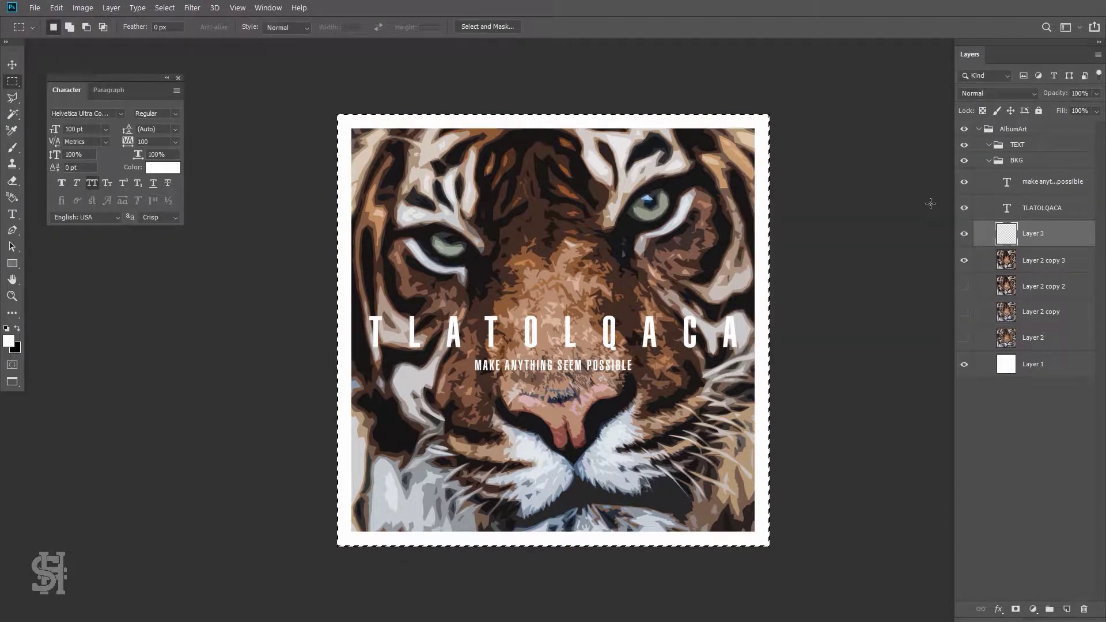
{"action": "key", "text": "Return"}
{"action": "key", "text": "ctrl+d"}
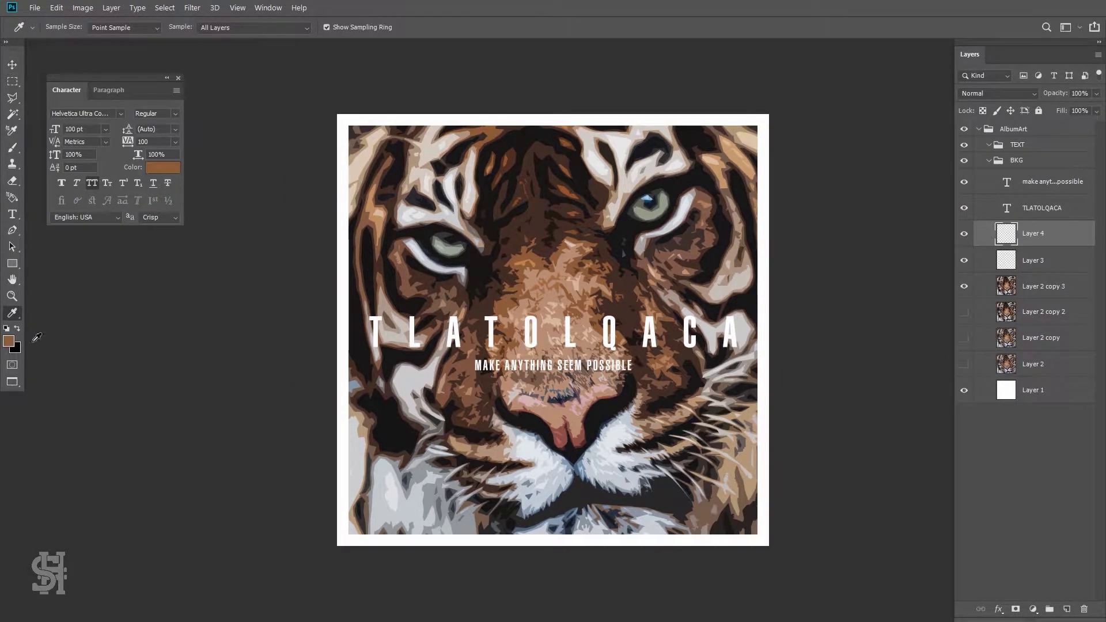
- Fill Layer 4 with orange and set its blend mode to Multiply
{"action": "left_click", "coordinate": [9, 340]}
{"action": "left_click", "coordinate": [915, 233]}
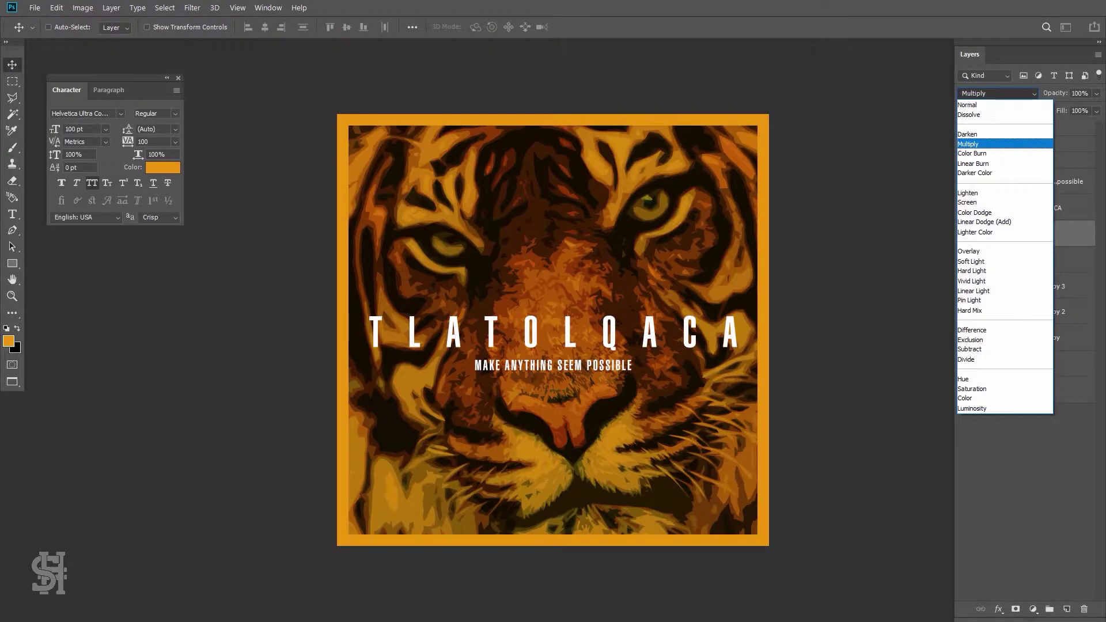
{"action": "key", "text": "Down"}
{"action": "key", "text": "Down"}
{"action": "key", "text": "Down"}
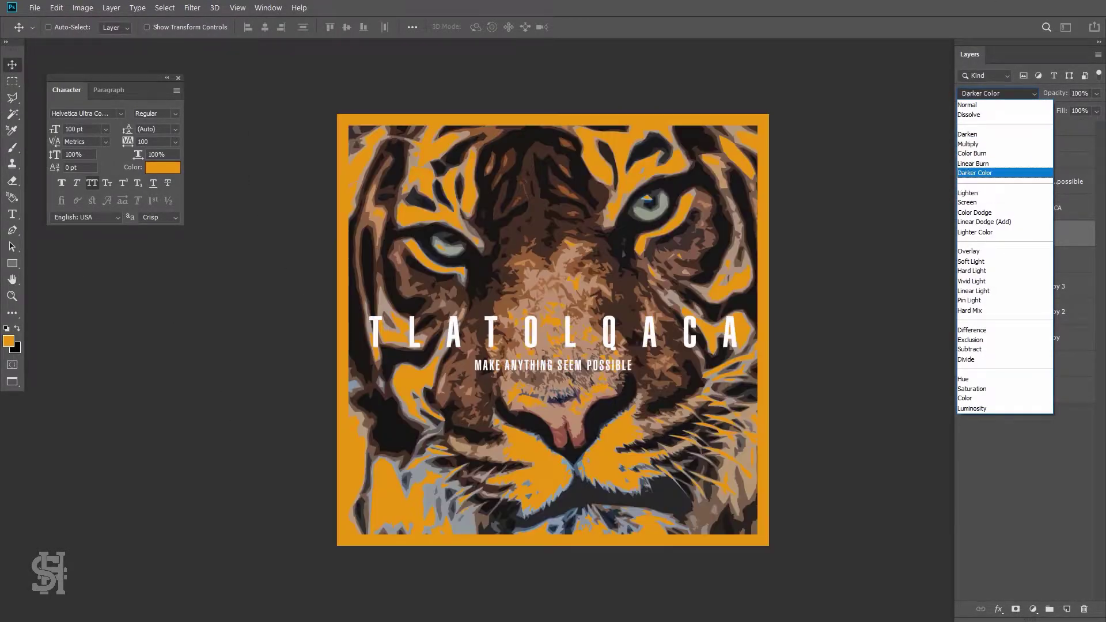
{"action": "key", "text": "Down"}
{"action": "key", "text": "Down"}
{"action": "key", "text": "Down"}
{"action": "key", "text": "Down"}
{"action": "key", "text": "Down"}
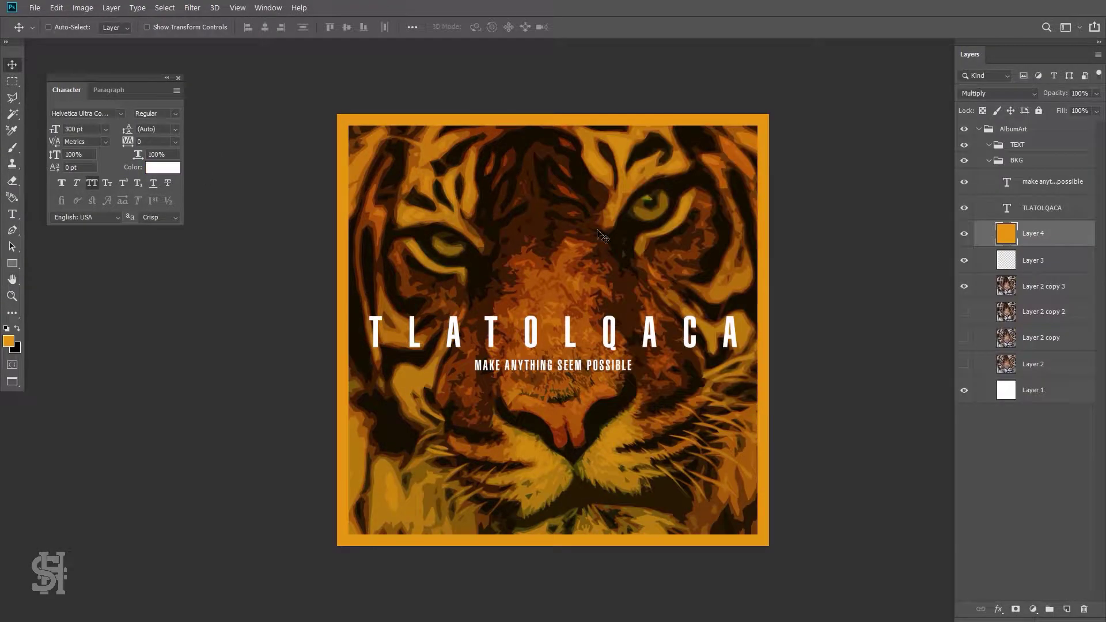
{"action": "left_click", "coordinate": [144, 141]}
- Set the title's tracking to 400 and commit the text
{"action": "type", "text": "400"}
{"action": "key", "text": "Return"}
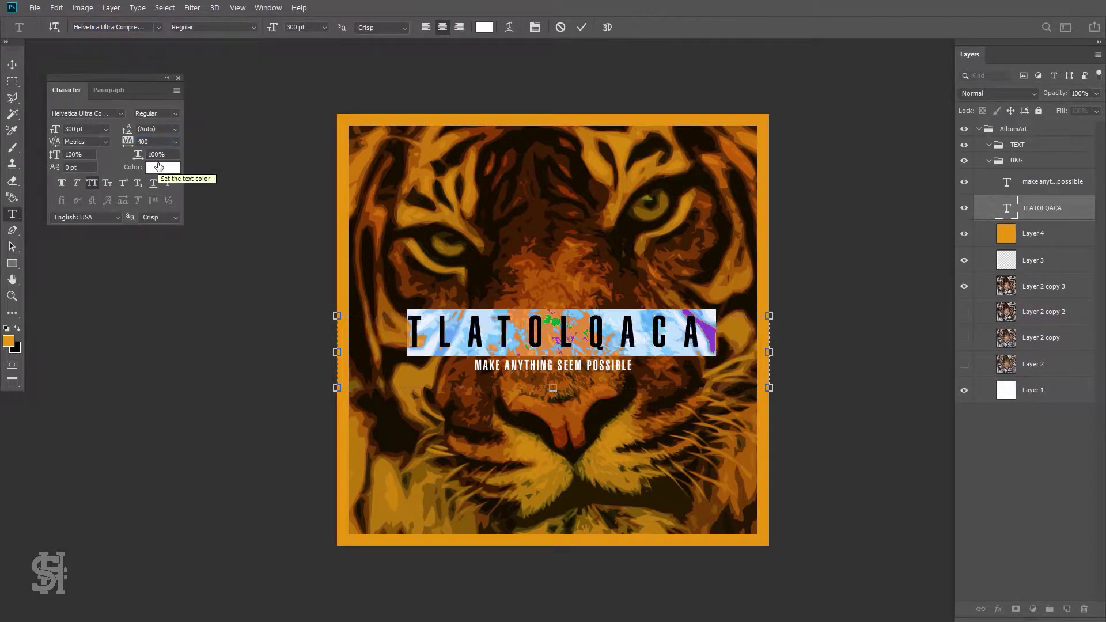
{"action": "key", "text": "ctrl+Return"}
{"action": "key", "text": "v"}
- Reset the TLATOLQACA title's tracking to 0 and commit the edit
{"action": "double_click", "coordinate": [553, 332]}
{"action": "left_click", "coordinate": [175, 142]}
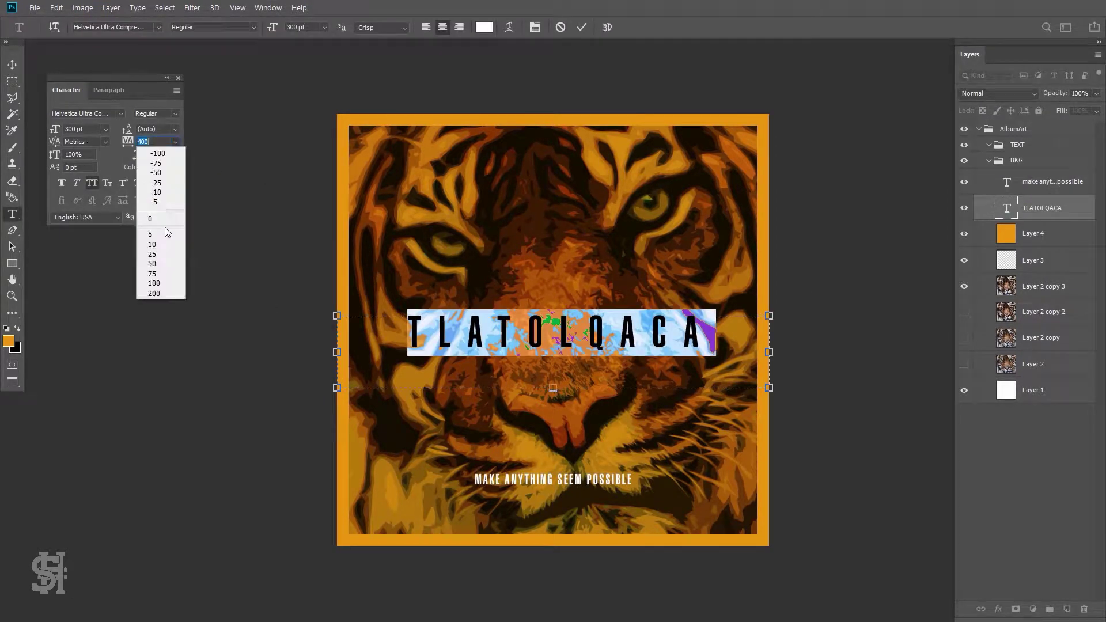
{"action": "left_click", "coordinate": [153, 216]}
{"action": "left_click", "coordinate": [12, 64]}
- Duplicate the title layer and scale the copy to span the canvas
{"action": "right_click", "coordinate": [1060, 210]}
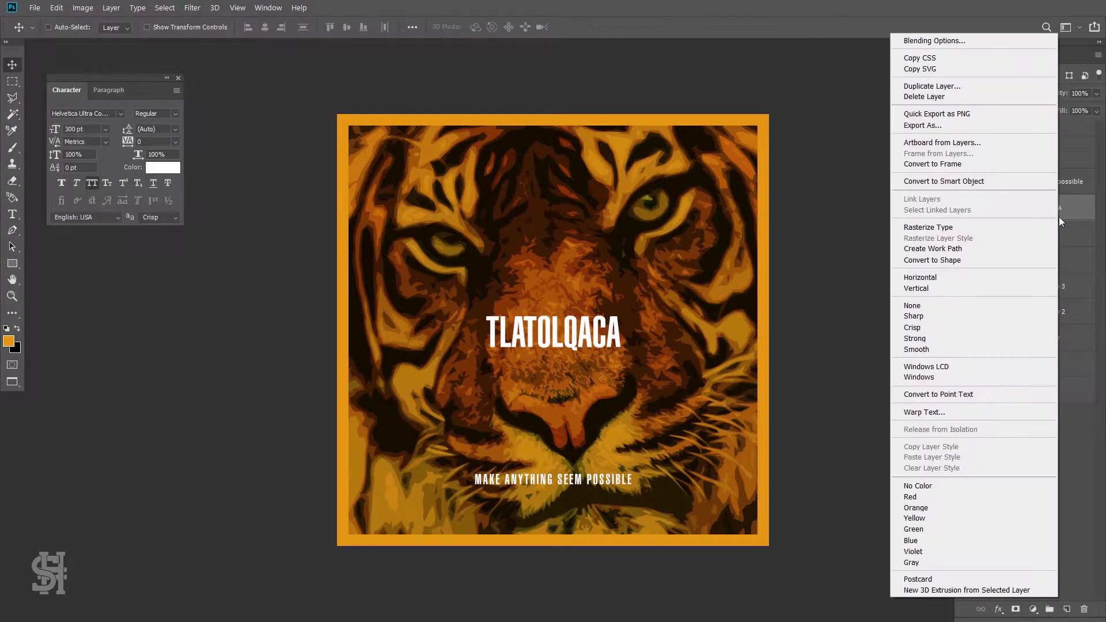
{"action": "left_click", "coordinate": [922, 89]}
{"action": "key", "text": "Return"}
{"action": "mouse_move", "coordinate": [633, 310]}
{"action": "left_mouse_down"}
{"action": "mouse_move", "coordinate": [751, 271]}
{"action": "mouse_move", "coordinate": [772, 286]}
{"action": "left_mouse_up"}
{"action": "key", "text": "Return"}
- Enlarge the title copy with tracking 0, then move the tagline up above the title
{"action": "key", "text": "t"}
{"action": "left_click_drag", "start_coordinate": [439, 342], "coordinate": [419, 342]}
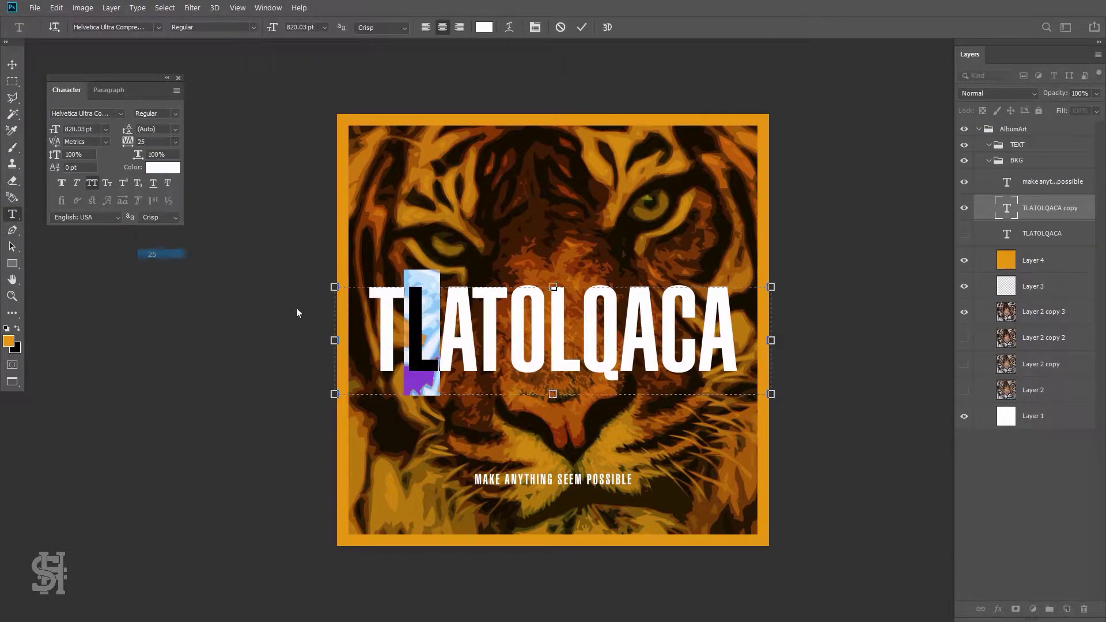
{"action": "left_click", "coordinate": [175, 142]}
{"action": "left_click", "coordinate": [153, 216]}
{"action": "left_click", "coordinate": [537, 388]}
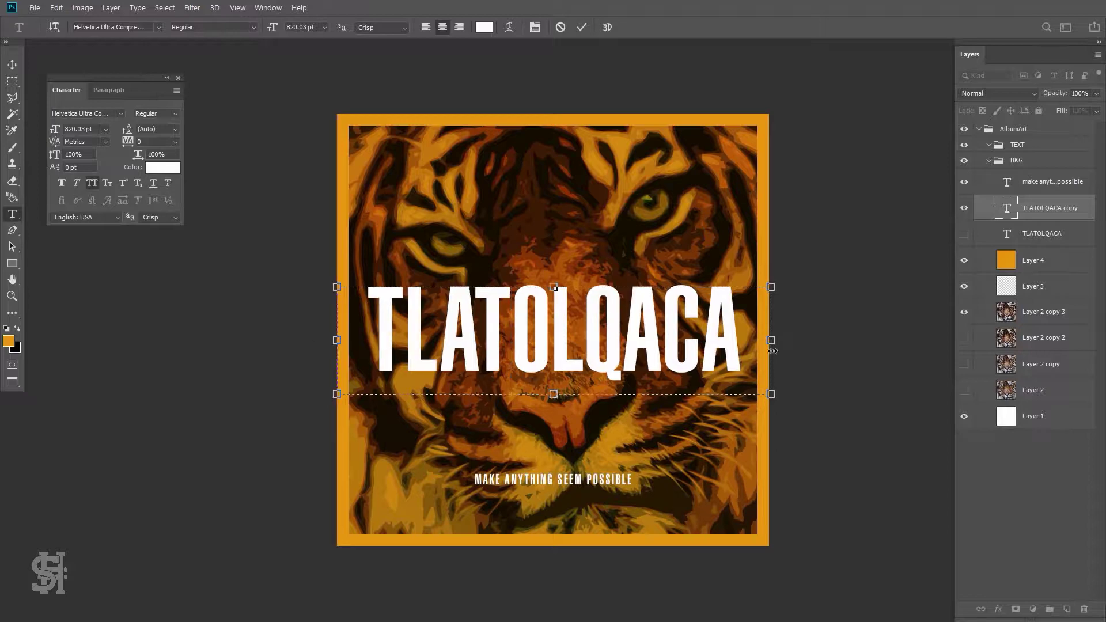
{"action": "left_click", "coordinate": [5, 63]}
{"action": "left_click", "coordinate": [1044, 193]}
{"action": "left_click_drag", "start_coordinate": [592, 481], "coordinate": [592, 265]}
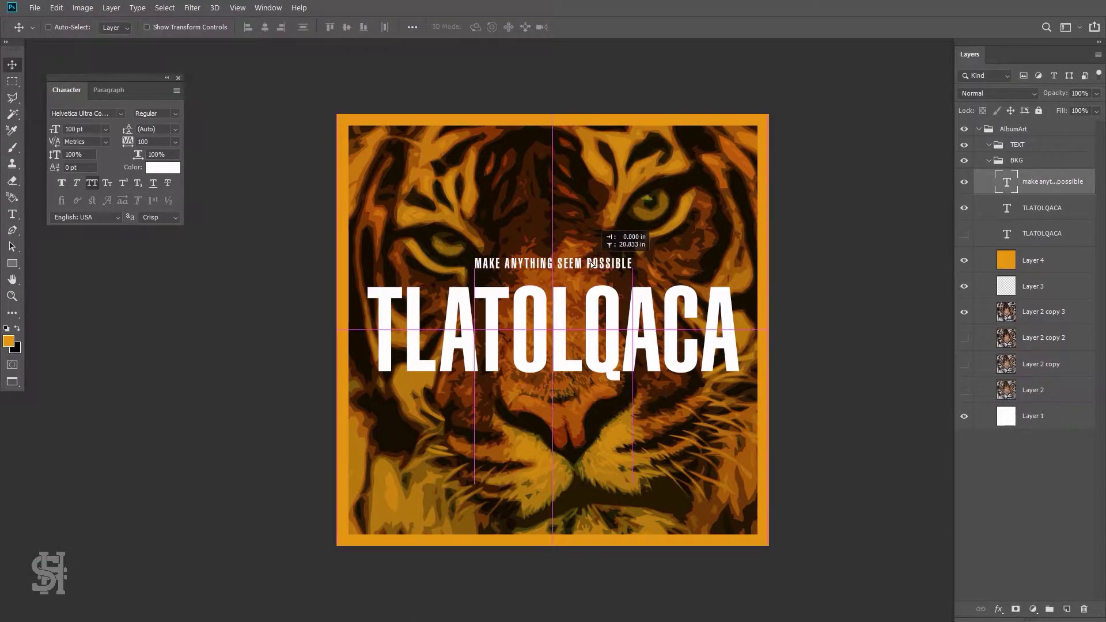
- Shift the orange layer to red with Hue/Saturation (Hue -36, Saturation -18)
{"action": "key", "text": "ctrl+u"}
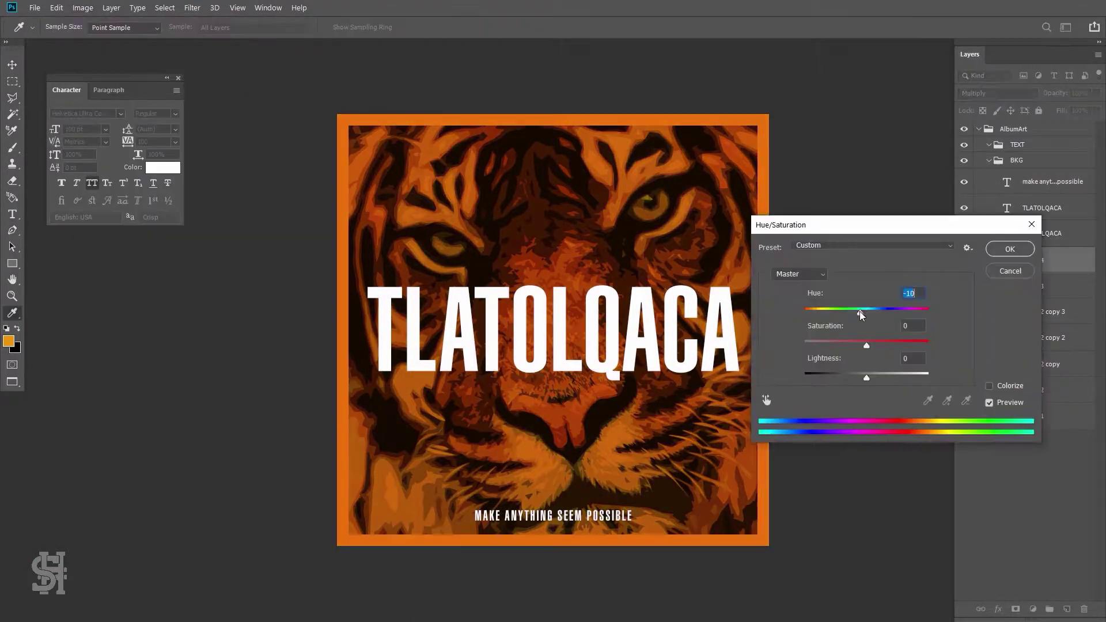
{"action": "left_click_drag", "start_coordinate": [860, 311], "coordinate": [846, 315]}
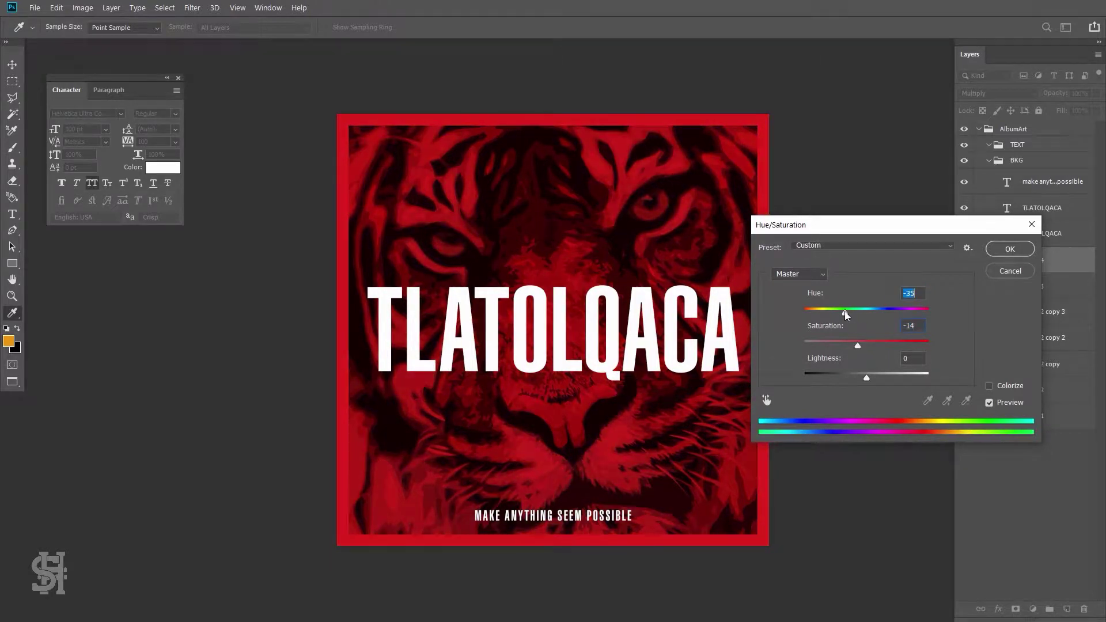
{"action": "left_click", "coordinate": [1001, 250]}
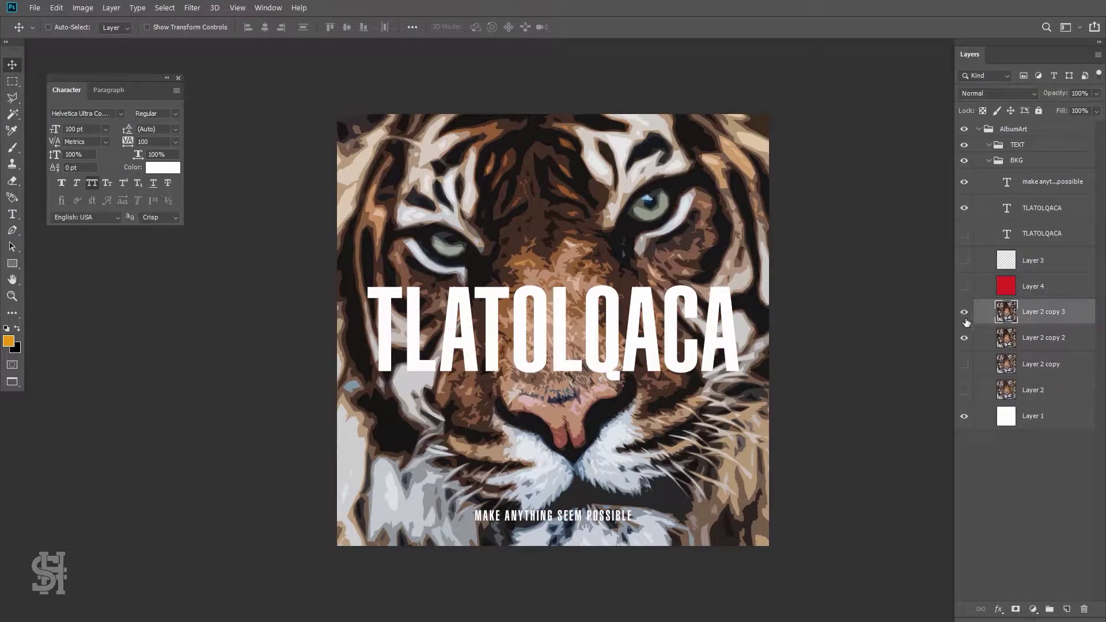
- Copy the tiger inside the TLATOLQACA letter shapes into Layer 5 above the title copy
{"action": "right_click", "coordinate": [1005, 212]}
{"action": "left_click", "coordinate": [922, 95]}
{"action": "key", "text": "Return"}
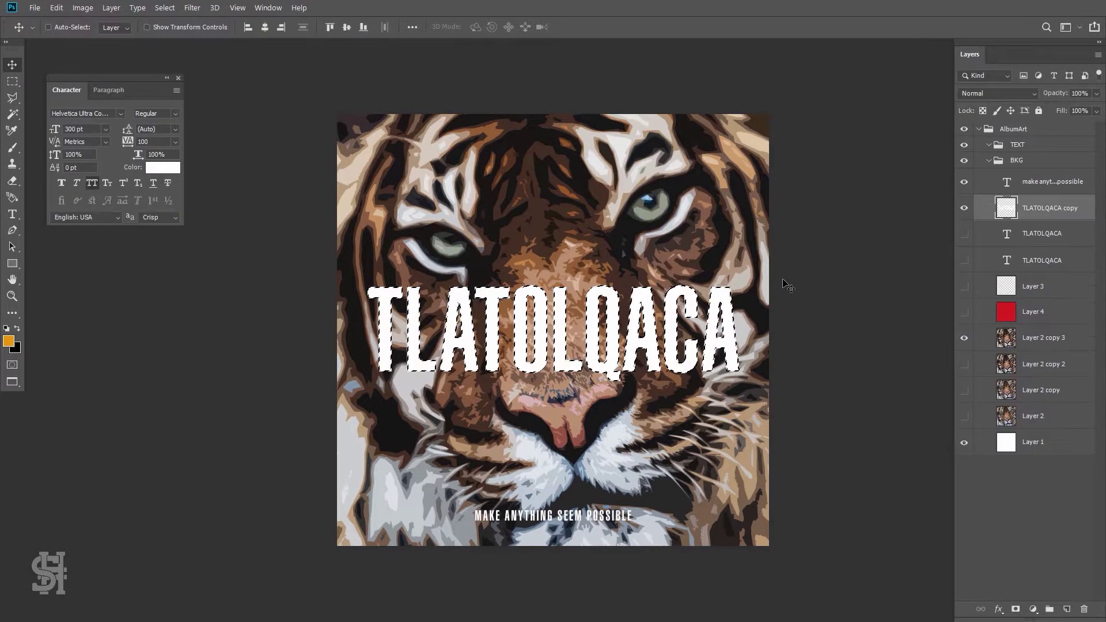
{"action": "key", "text": "ctrl+d"}
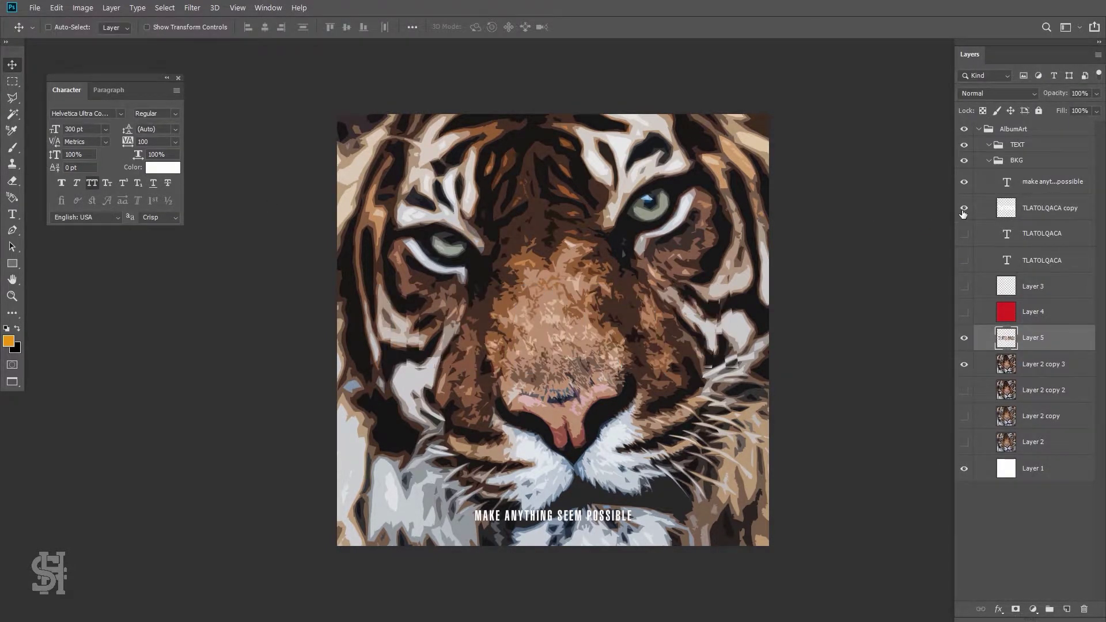
{"action": "left_click_drag", "start_coordinate": [1006, 263], "coordinate": [965, 215]}
{"action": "left_click", "coordinate": [965, 209]}
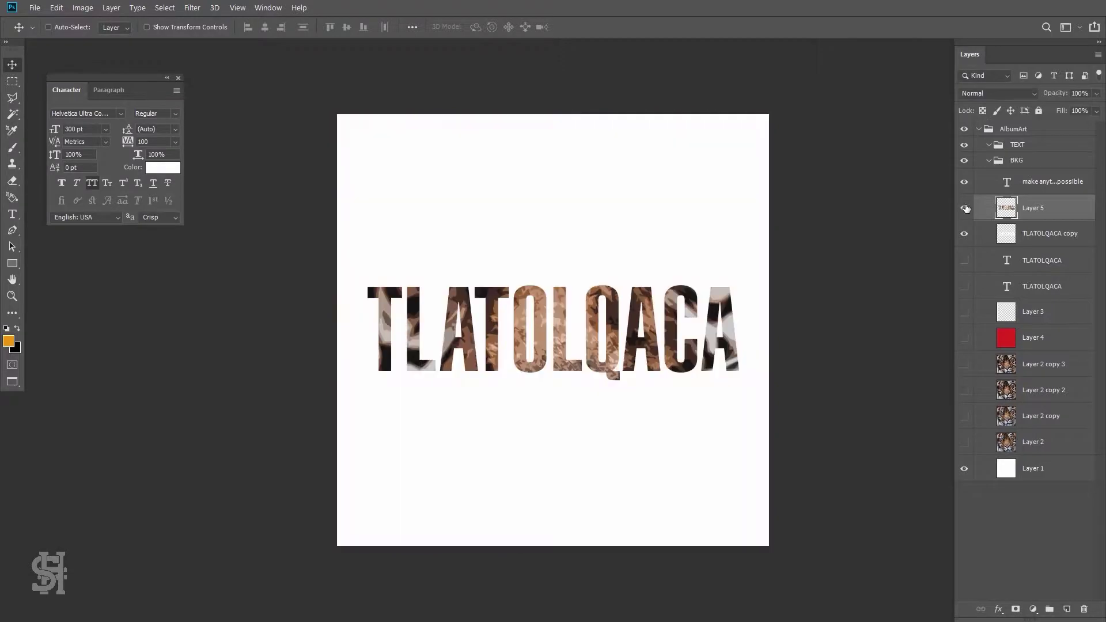
- Try Normal blending and lower Fill on the red layer, then hide it
{"action": "left_click", "coordinate": [970, 363]}
{"action": "left_click", "coordinate": [997, 93]}
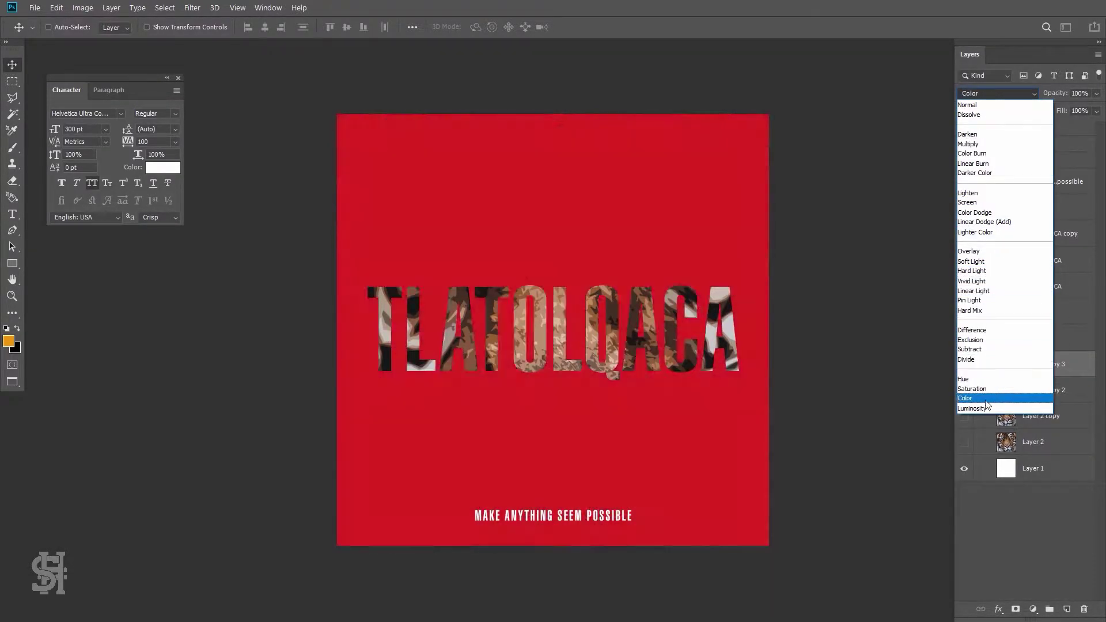
{"action": "left_click", "coordinate": [967, 105]}
{"action": "left_click_drag", "start_coordinate": [1096, 111], "coordinate": [1060, 128]}
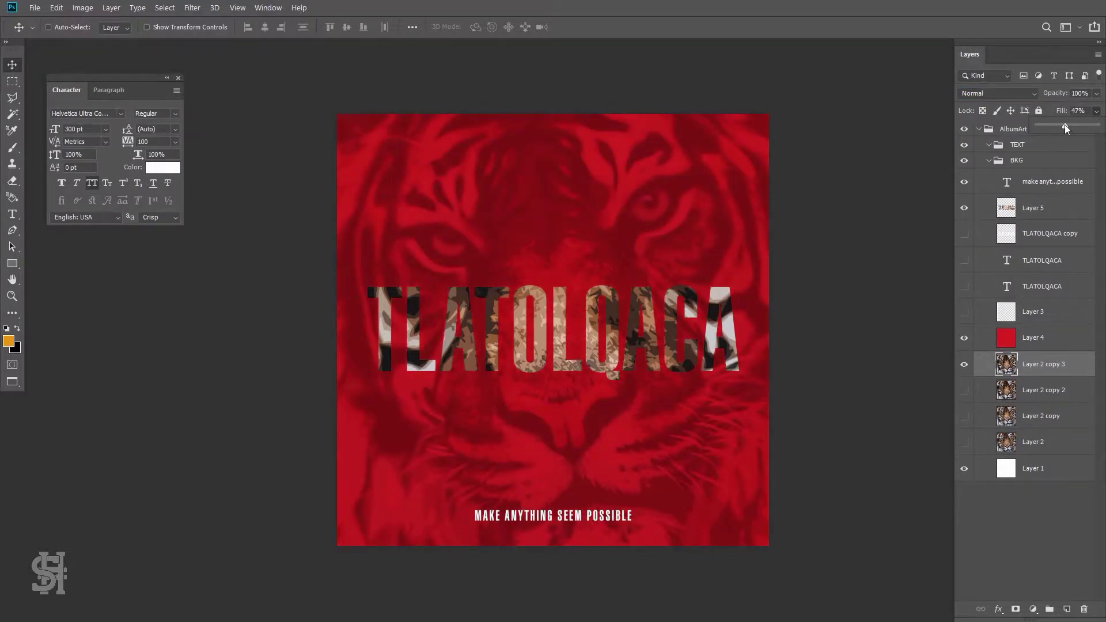
{"action": "left_click", "coordinate": [996, 94]}
{"action": "left_click", "coordinate": [963, 337]}
- Darken the tiger with a Curves adjustment
{"action": "left_click", "coordinate": [82, 8]}
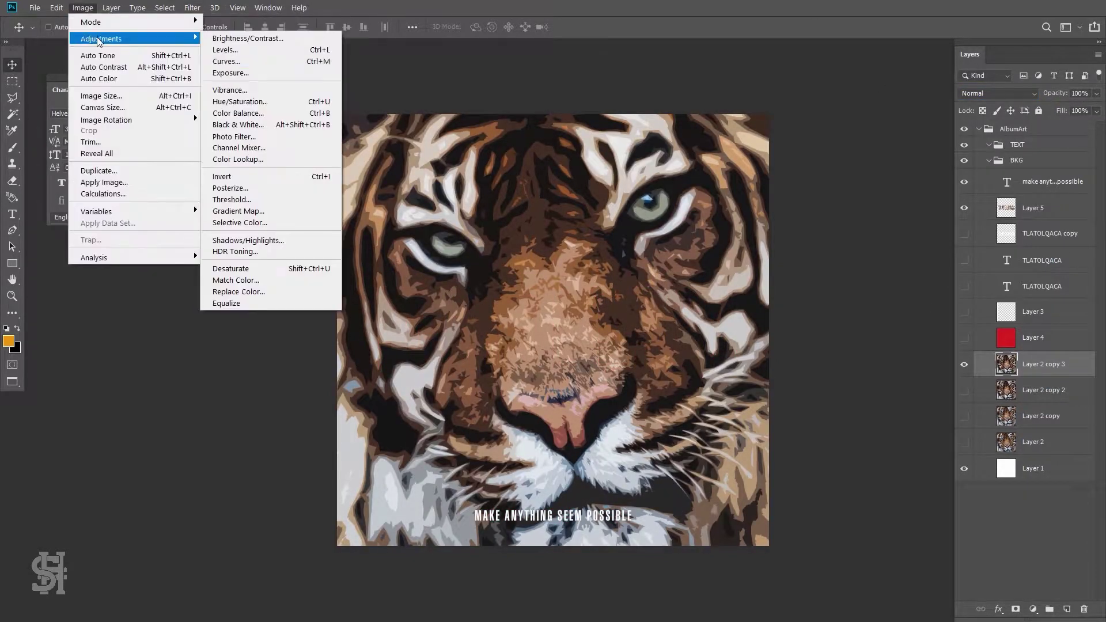
{"action": "left_click", "coordinate": [226, 61]}
{"action": "left_click_drag", "start_coordinate": [815, 256], "coordinate": [815, 272]}
{"action": "left_click", "coordinate": [1027, 112]}
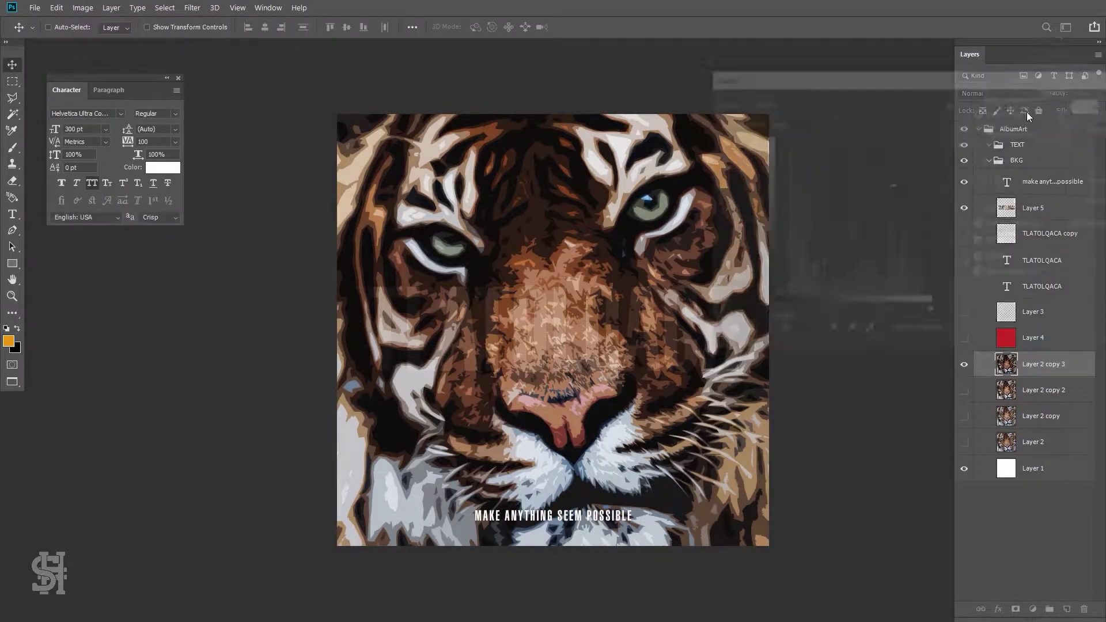
- Apply Oil Paint with Stylization 6.8 and Shine 2.6, then show Layer 2 copy 2
{"action": "left_click", "coordinate": [192, 7]}
{"action": "mouse_move", "coordinate": [204, 164]}
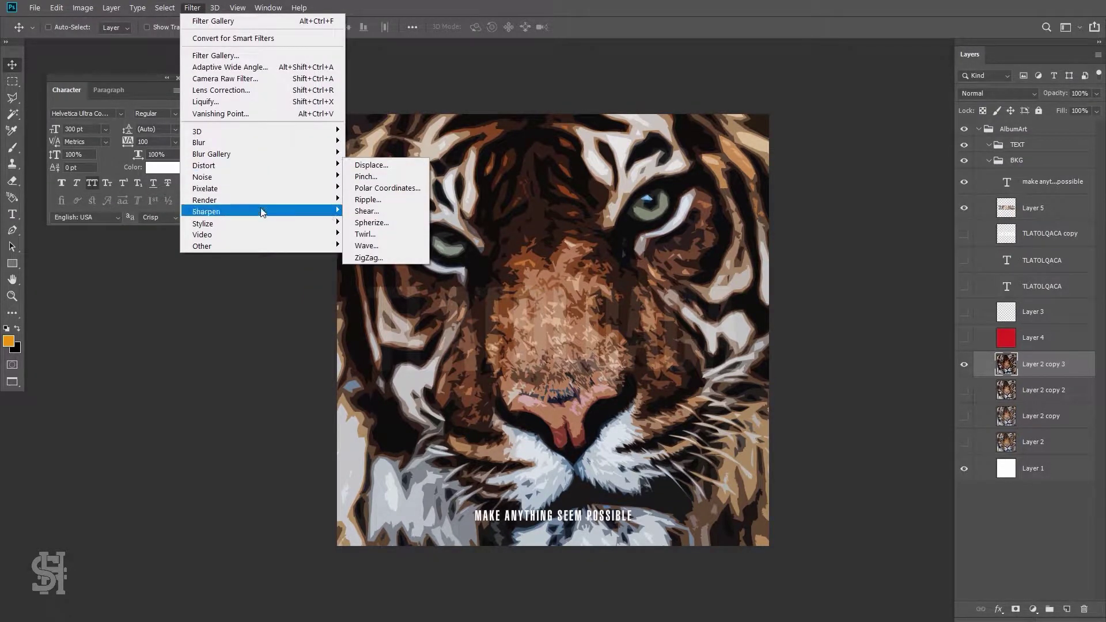
{"action": "left_click", "coordinate": [371, 270]}
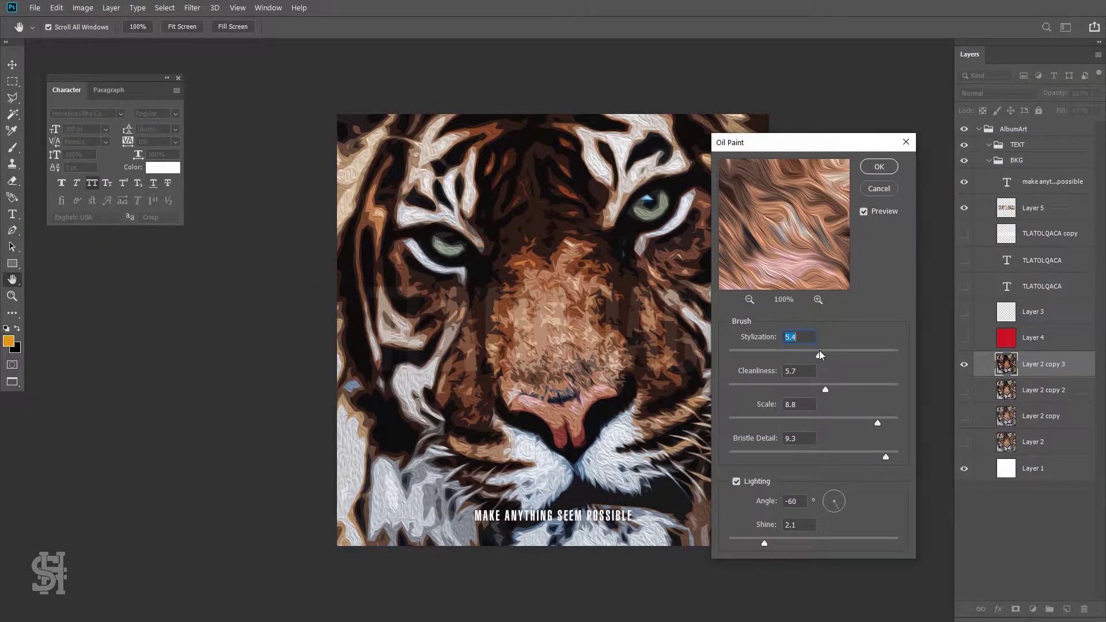
{"action": "left_click_drag", "start_coordinate": [820, 355], "coordinate": [843, 355]}
{"action": "left_click_drag", "start_coordinate": [764, 543], "coordinate": [772, 543]}
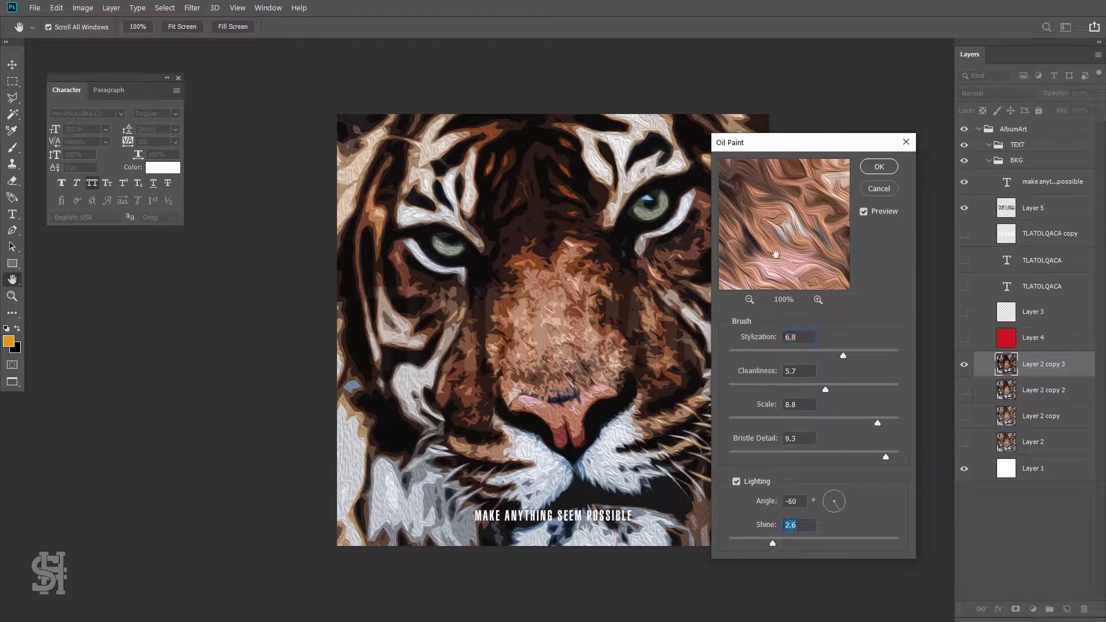
{"action": "key", "text": "Return"}
{"action": "left_click", "coordinate": [963, 390]}
{"action": "left_click", "coordinate": [964, 213]}
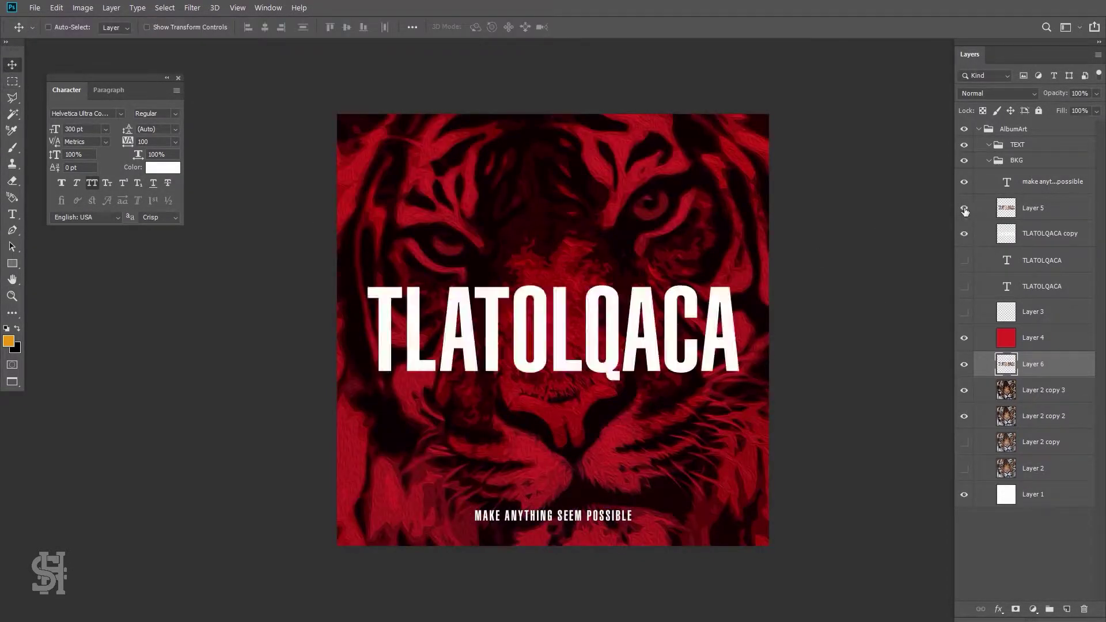
- Duplicate the tiger-textured lettering layer, nudge it, and show Layer 5
{"action": "key", "text": "ctrl+j"}
{"action": "left_click_drag", "start_coordinate": [731, 345], "coordinate": [734, 355]}
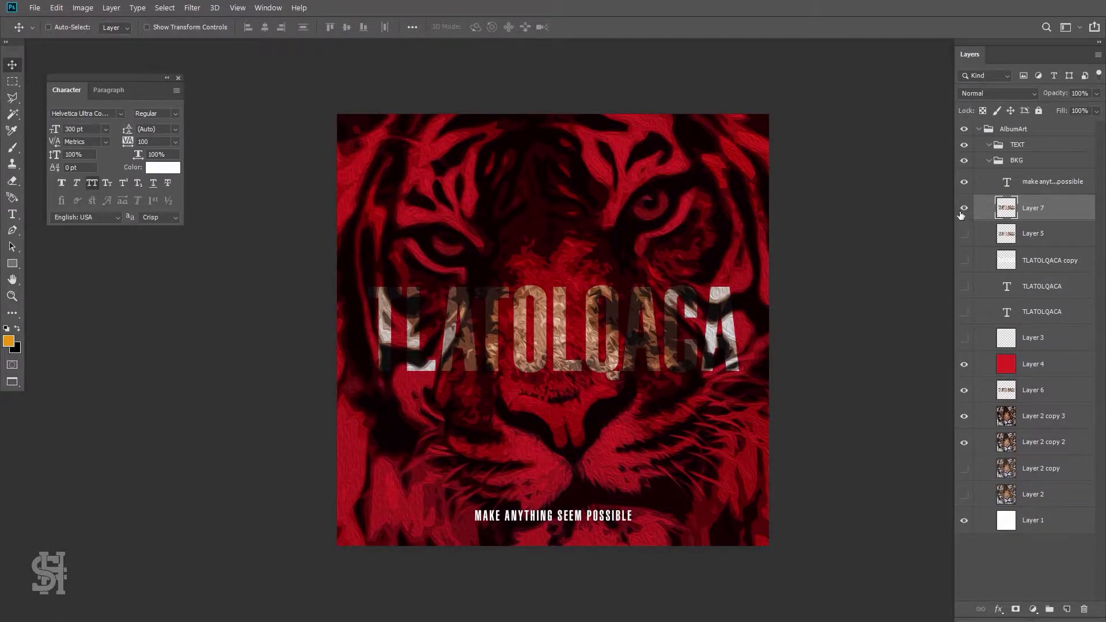
{"action": "left_click", "coordinate": [964, 232]}
- Try Linear Light blending and a +35 hue shift on the red layer, then revert
{"action": "left_click", "coordinate": [1012, 364]}
{"action": "left_click", "coordinate": [998, 93]}
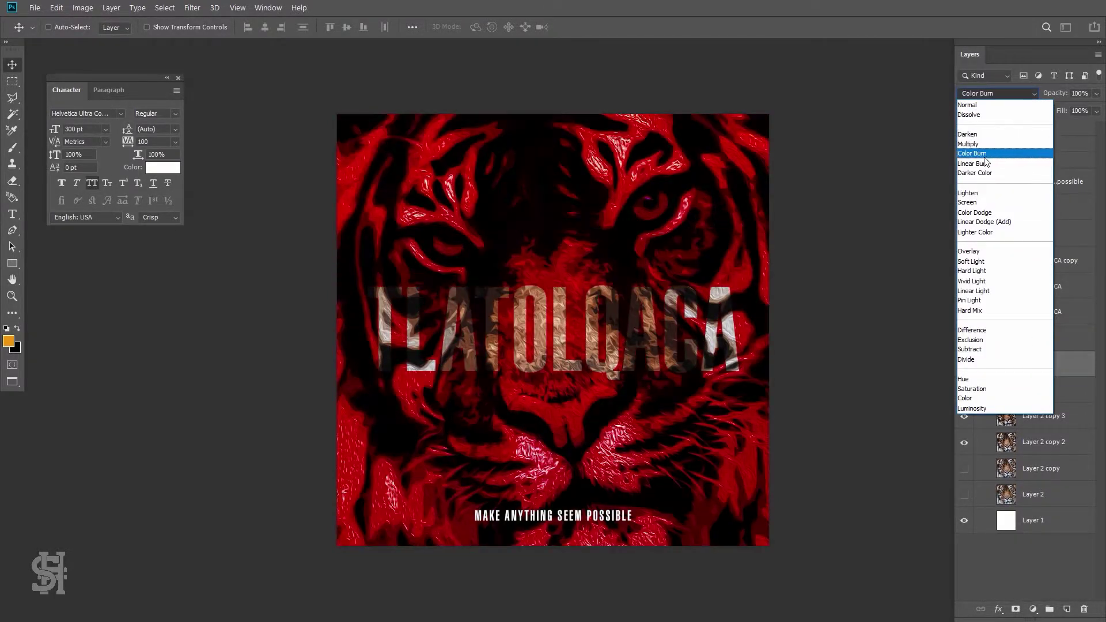
{"action": "left_click", "coordinate": [973, 291]}
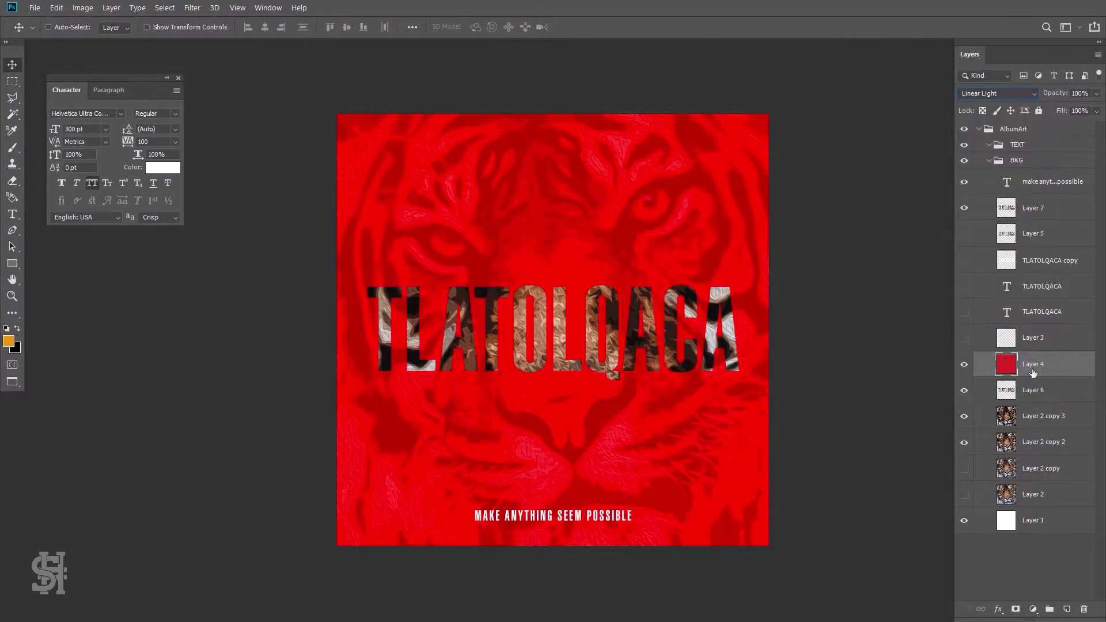
{"action": "key", "text": "ctrl+u"}
{"action": "mouse_move", "coordinate": [837, 309]}
{"action": "left_mouse_down"}
{"action": "mouse_move", "coordinate": [888, 308]}
{"action": "mouse_move", "coordinate": [868, 312]}
{"action": "left_mouse_up"}
{"action": "key", "text": "Escape"}
{"action": "left_click", "coordinate": [998, 93]}
- Set red layer Hue -1, Saturation -6, Lightness -8, and stretch the tagline into four lines
{"action": "left_click", "coordinate": [83, 8]}
{"action": "left_click", "coordinate": [247, 109]}
{"action": "left_click_drag", "start_coordinate": [866, 376], "coordinate": [860, 376]}
{"action": "left_click_drag", "start_coordinate": [868, 311], "coordinate": [863, 348]}
{"action": "key", "text": "Return"}
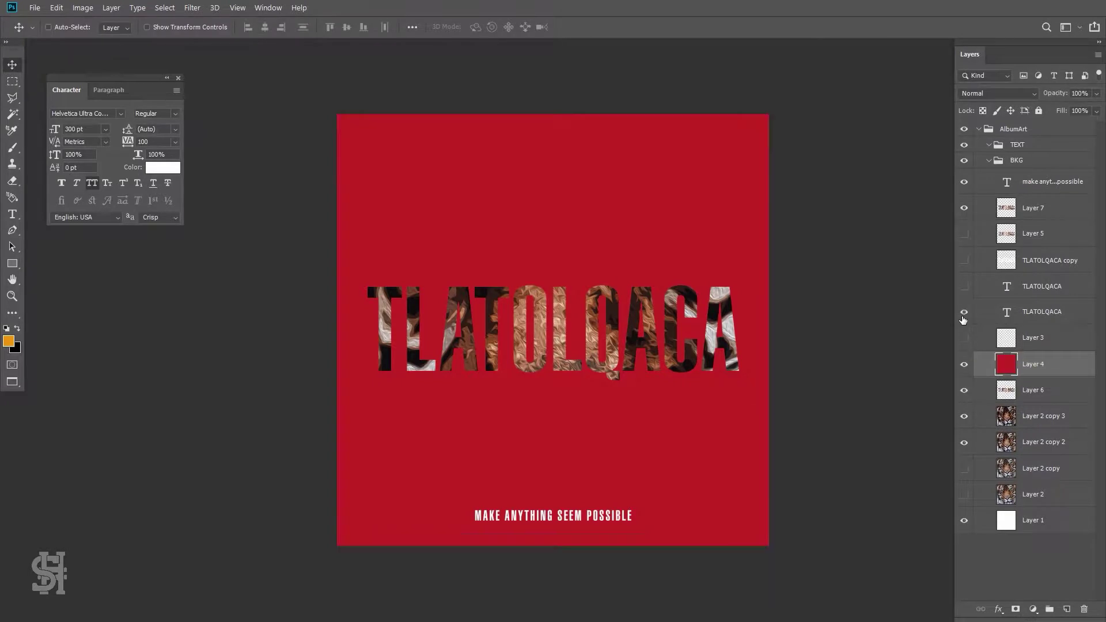
{"action": "left_click_drag", "start_coordinate": [553, 399], "coordinate": [553, 232]}
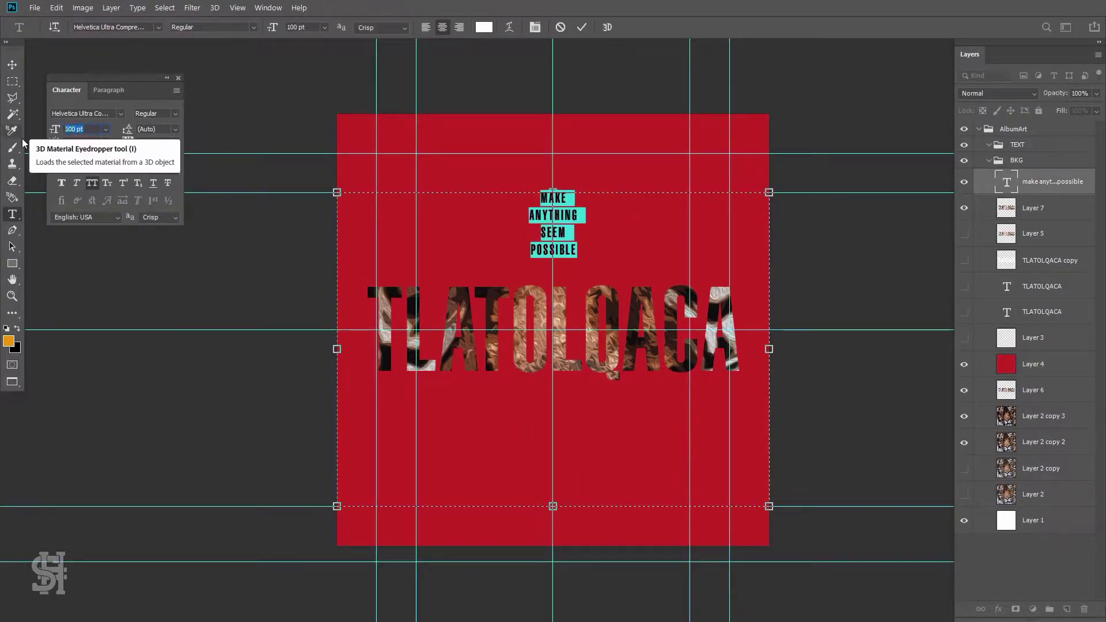
- Set the tagline to 200 pt with 400 pt line spacing, keeping Helvetica Neue
{"action": "type", "text": "250"}
{"action": "left_click", "coordinate": [120, 113]}
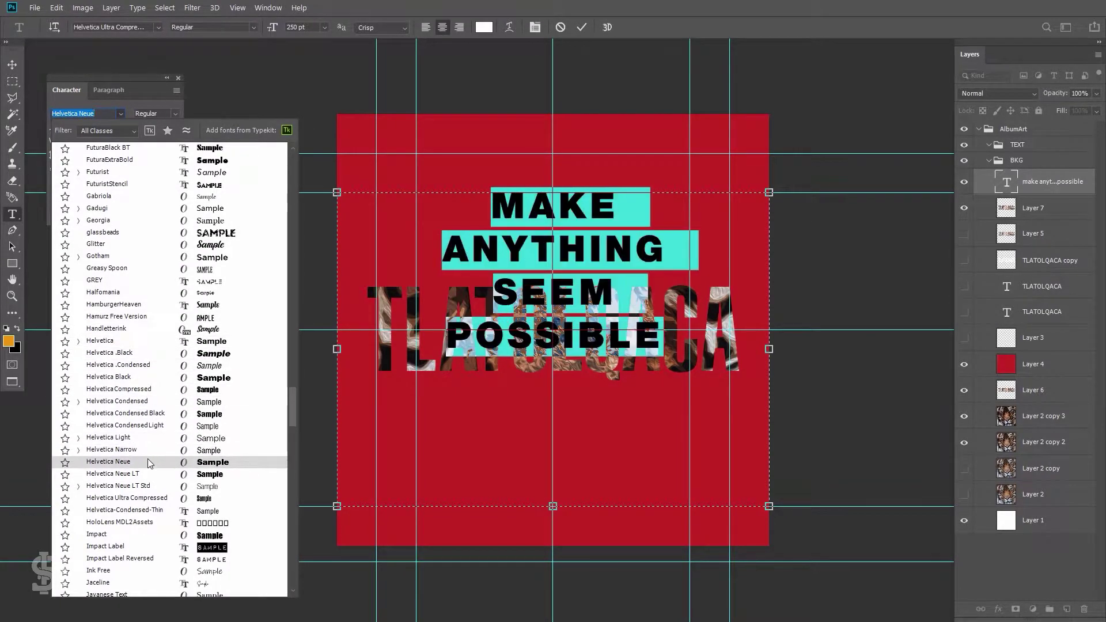
{"action": "left_click", "coordinate": [71, 113]}
{"action": "type", "text": "200"}
{"action": "key", "text": "Tab"}
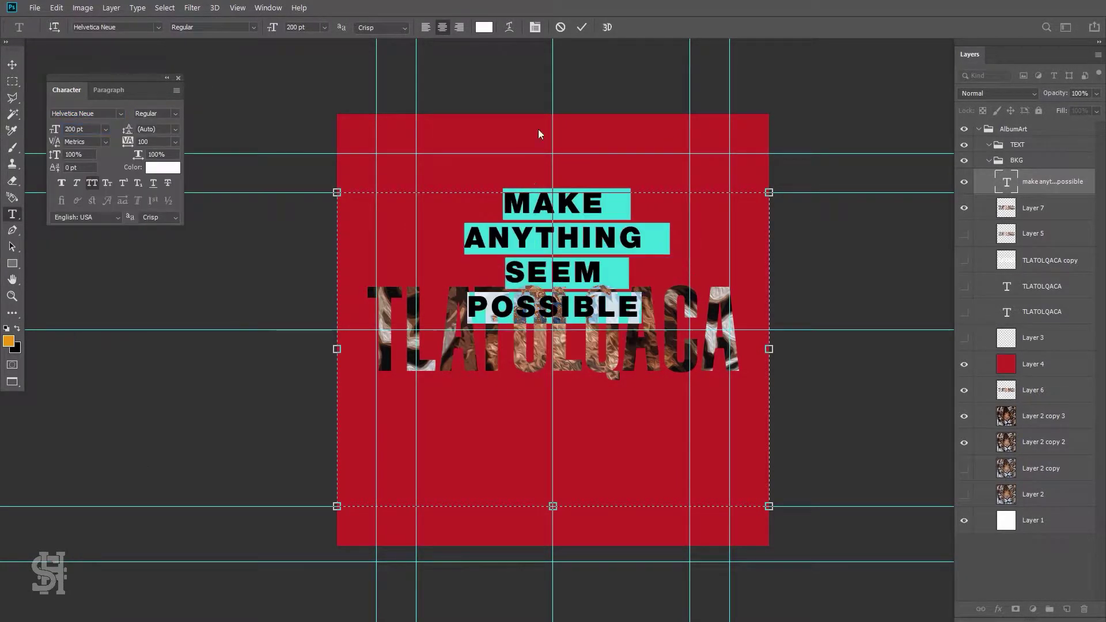
{"action": "type", "text": "500"}
{"action": "key", "text": "Return"}
{"action": "type", "text": "400"}
{"action": "key", "text": "Return"}
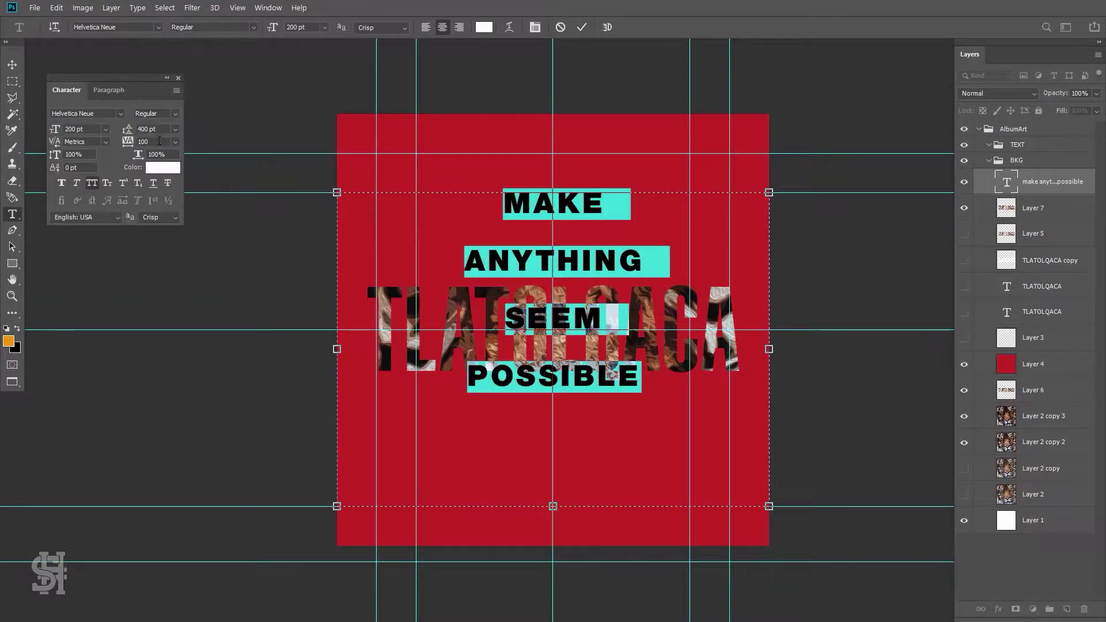
{"action": "key", "text": "ctrl+Return"}
- Move the tagline down over the title and change its font to Avant Garde 2 BQ
{"action": "key", "text": "v"}
{"action": "left_click_drag", "start_coordinate": [611, 264], "coordinate": [611, 300]}
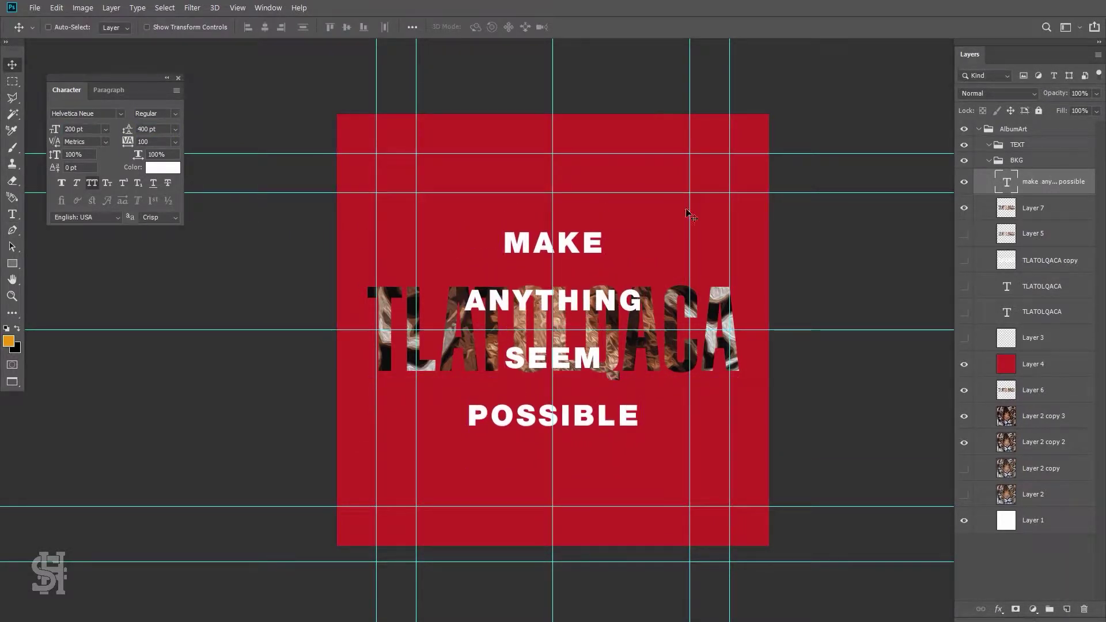
{"action": "double_click", "coordinate": [1006, 182]}
{"action": "left_click", "coordinate": [158, 27]}
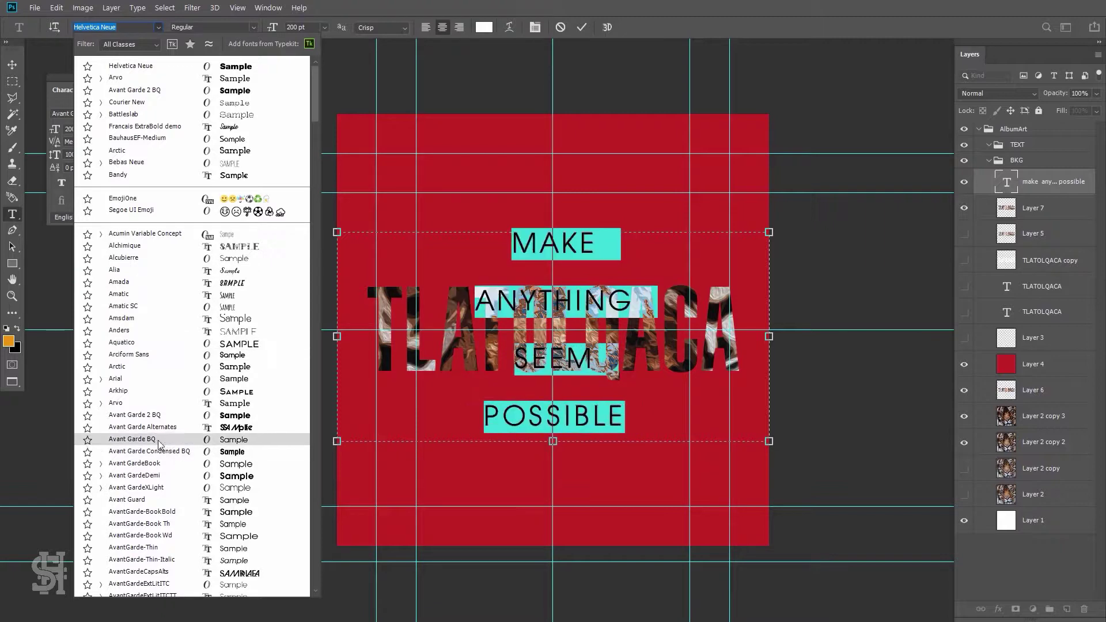
{"action": "left_click", "coordinate": [134, 415]}
{"action": "left_click", "coordinate": [81, 129]}
{"action": "type", "text": "100"}
{"action": "key", "text": "Return"}
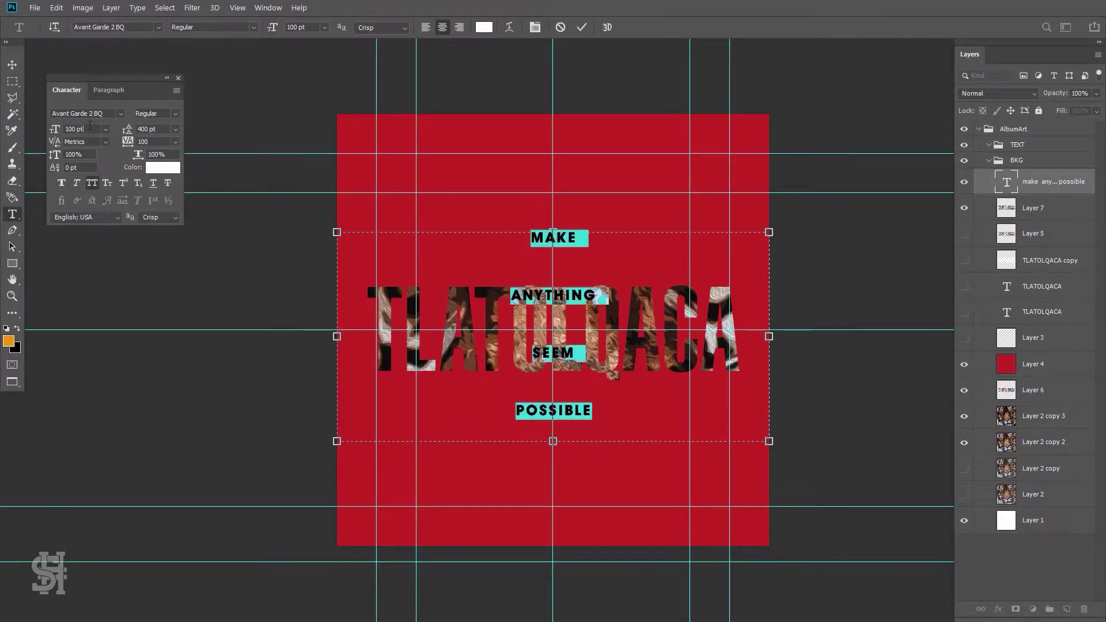
- Set the tagline's line spacing to 350 pt
{"action": "key", "text": "ctrl+a"}
{"action": "left_click", "coordinate": [152, 129]}
{"action": "type", "text": "350"}
{"action": "key", "text": "Return"}
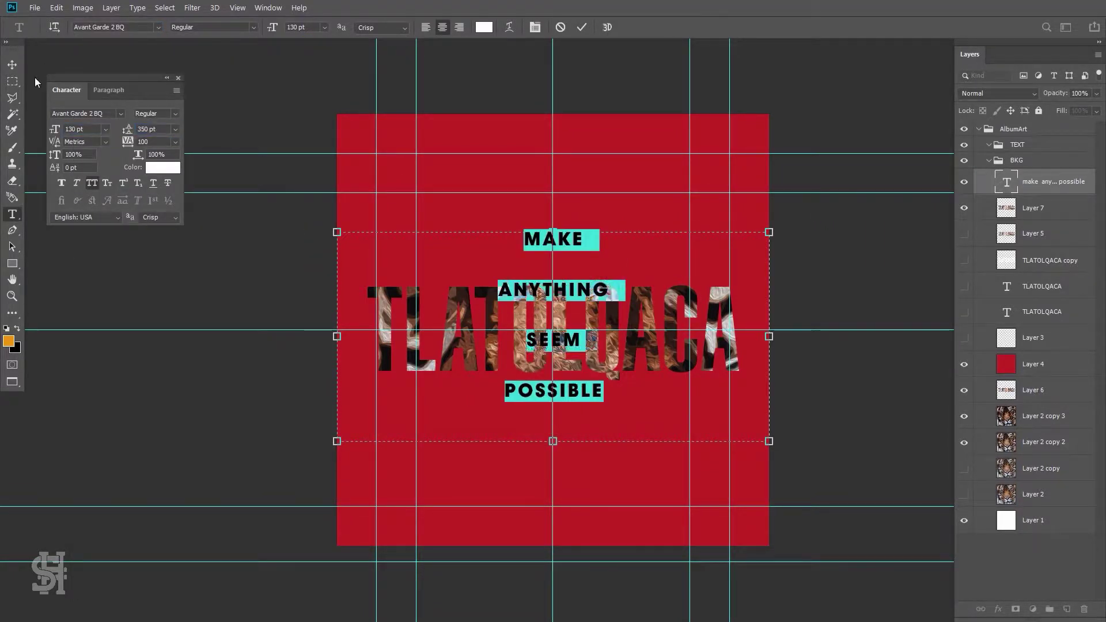
{"action": "key", "text": "ctrl+Return"}
{"action": "key", "text": "v"}
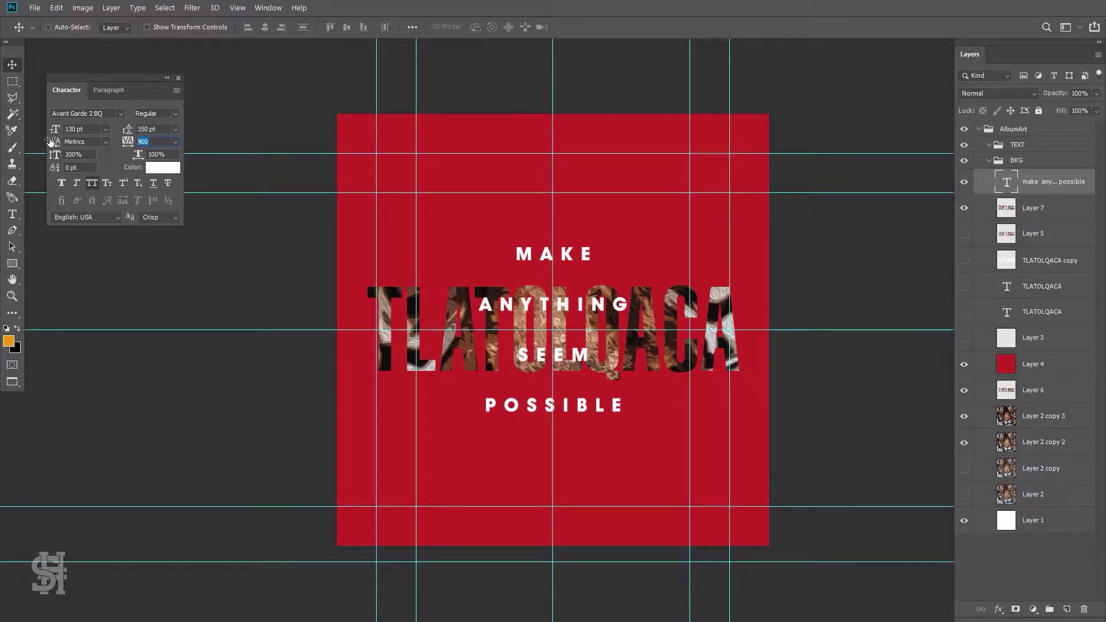
- Hide the guides and shrink the tagline slightly around its centre with Free Transform
{"action": "key", "text": "ctrl+semicolon"}
{"action": "key", "text": "ctrl+t"}
{"action": "left_click_drag", "start_coordinate": [757, 240], "coordinate": [755, 250]}
{"action": "key", "text": "Return"}
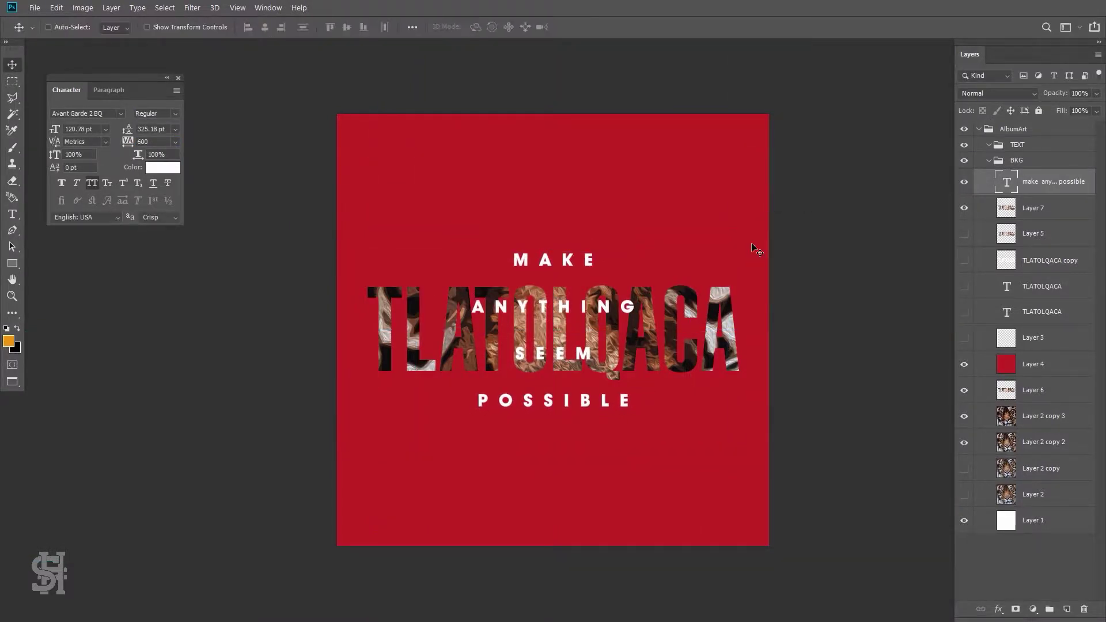
- Show the white border layer in Darken mode and hide the red fill
{"action": "left_click", "coordinate": [964, 338]}
{"action": "left_click", "coordinate": [985, 94]}
{"action": "left_click", "coordinate": [976, 134]}
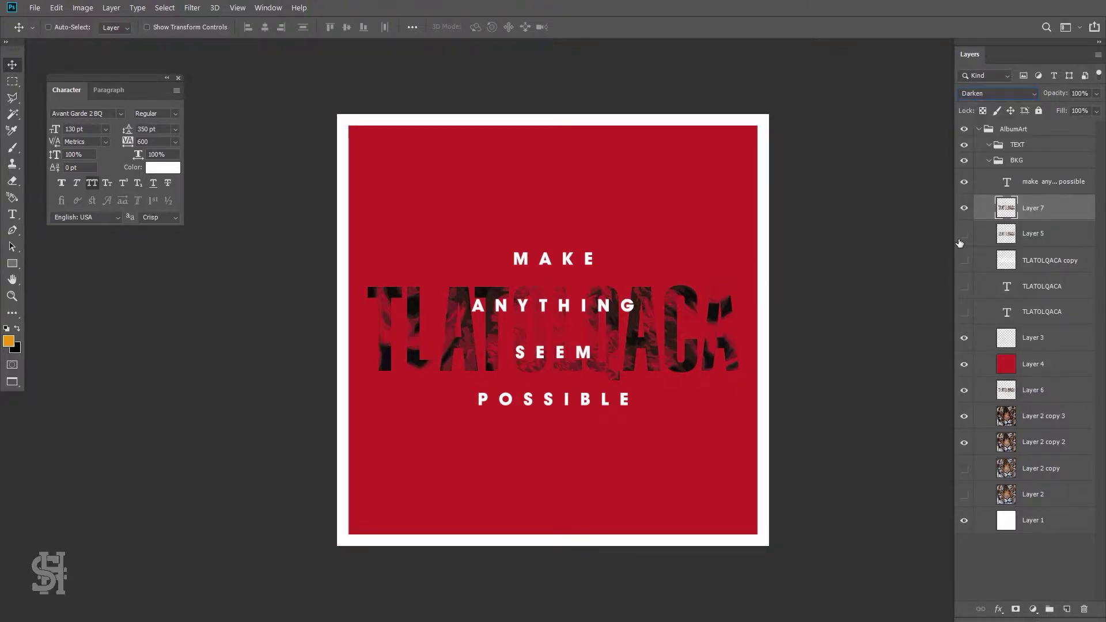
{"action": "left_click", "coordinate": [963, 364]}
{"action": "left_click", "coordinate": [996, 94]}
{"action": "left_click", "coordinate": [997, 134]}
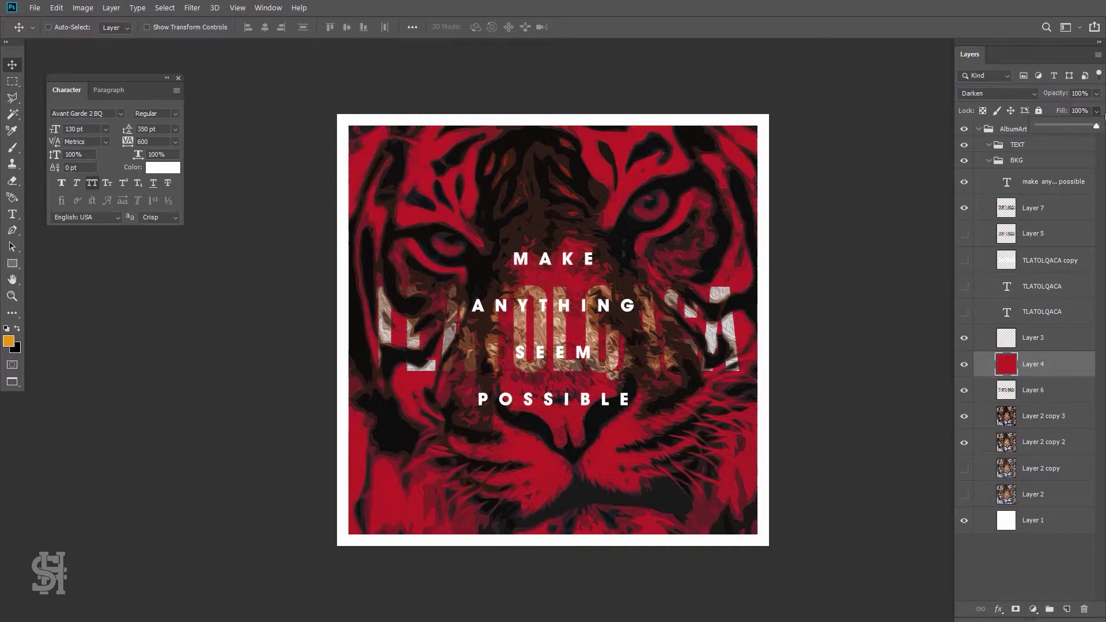
- Place the tiger layer above Layer 4 with Darken blending and 17% fill
{"action": "left_click_drag", "start_coordinate": [1013, 364], "coordinate": [1014, 358]}
{"action": "left_click", "coordinate": [996, 93]}
{"action": "left_click", "coordinate": [996, 133]}
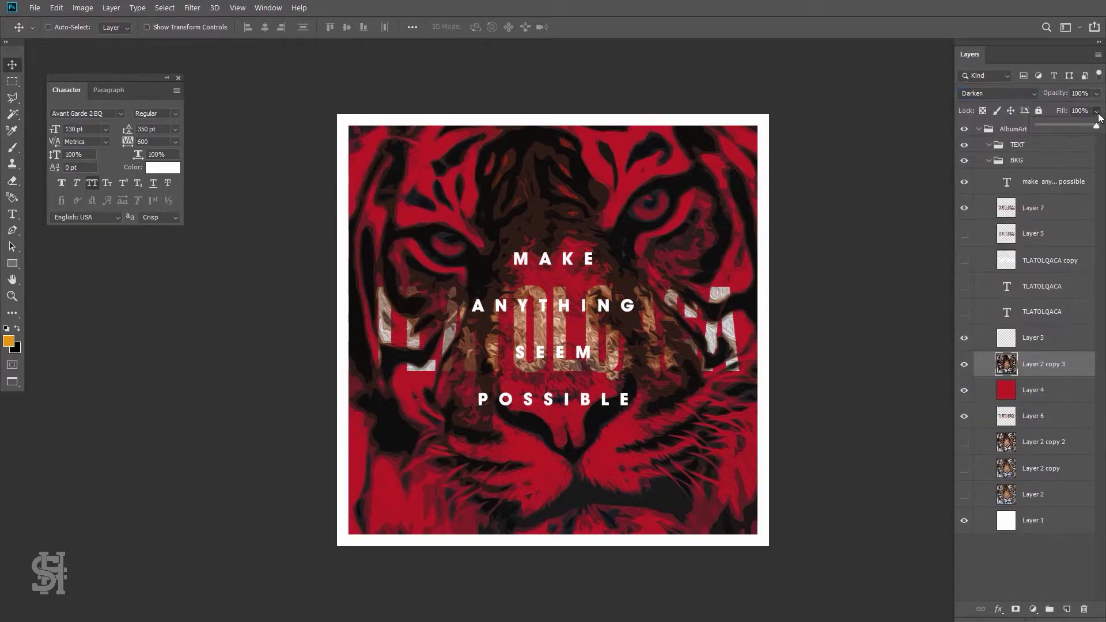
{"action": "left_click_drag", "start_coordinate": [1096, 110], "coordinate": [1048, 125]}
{"action": "mouse_move", "coordinate": [1031, 338]}
{"action": "left_mouse_down"}
{"action": "mouse_move", "coordinate": [1030, 406]}
{"action": "mouse_move", "coordinate": [1015, 339]}
{"action": "left_mouse_up"}
- Sample the canvas red as the foreground colour and select Layer 7
{"action": "key", "text": "i"}
{"action": "left_click", "coordinate": [696, 205]}
{"action": "left_click", "coordinate": [57, 7]}
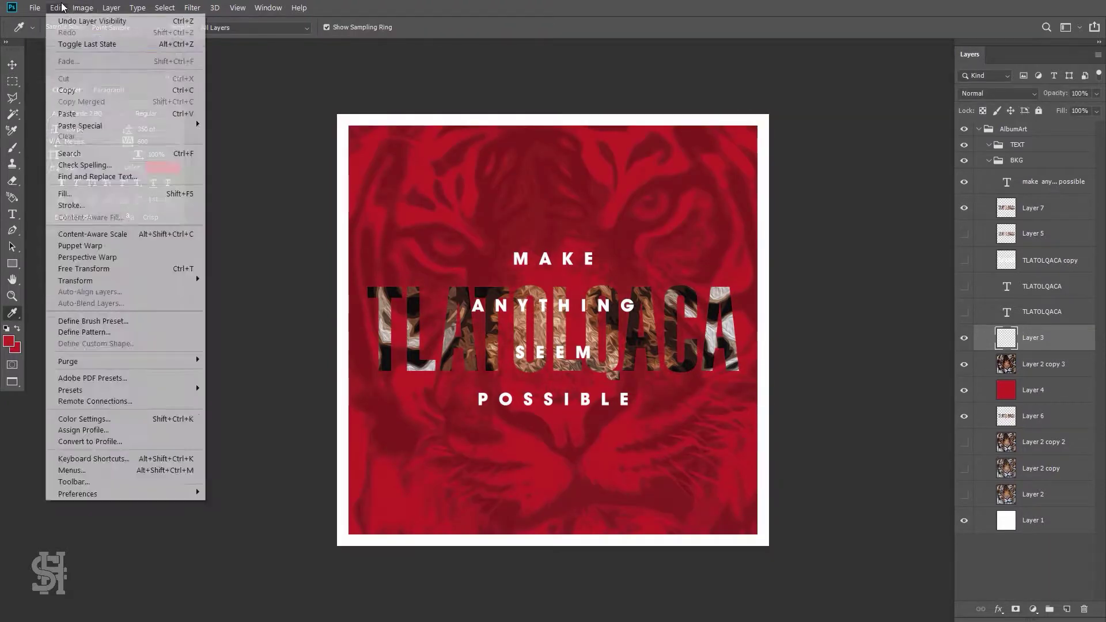
{"action": "key", "text": "Escape"}
{"action": "key", "text": "v"}
{"action": "left_click", "coordinate": [999, 210]}
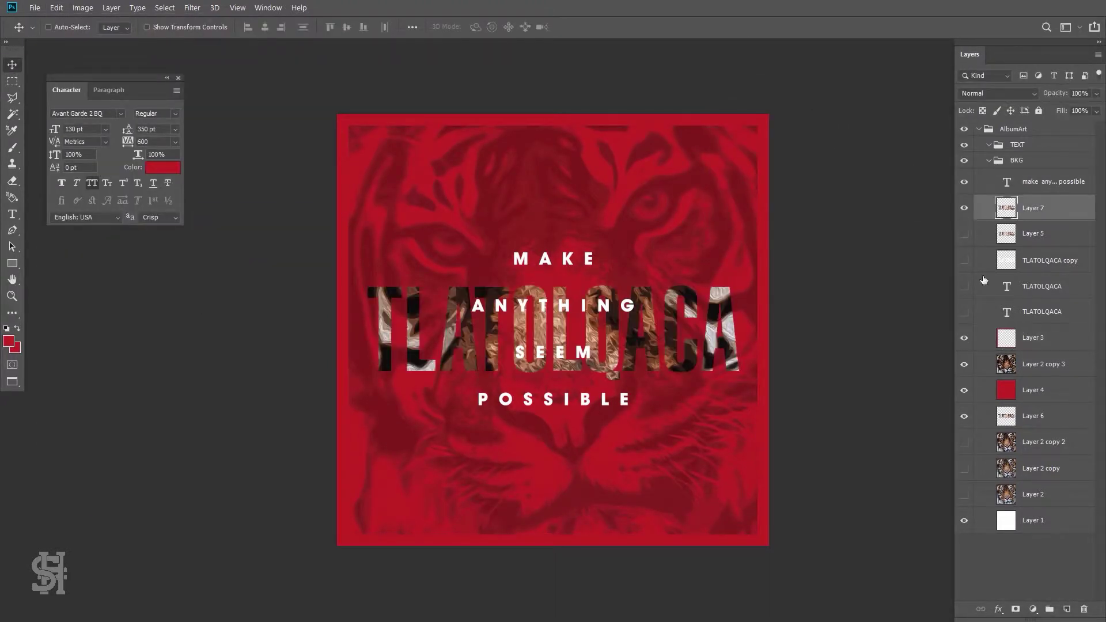
- Shift the red background Layer 4's hue to +5 and saturation to -4
{"action": "left_click", "coordinate": [1031, 390]}
{"action": "key", "text": "ctrl+u"}
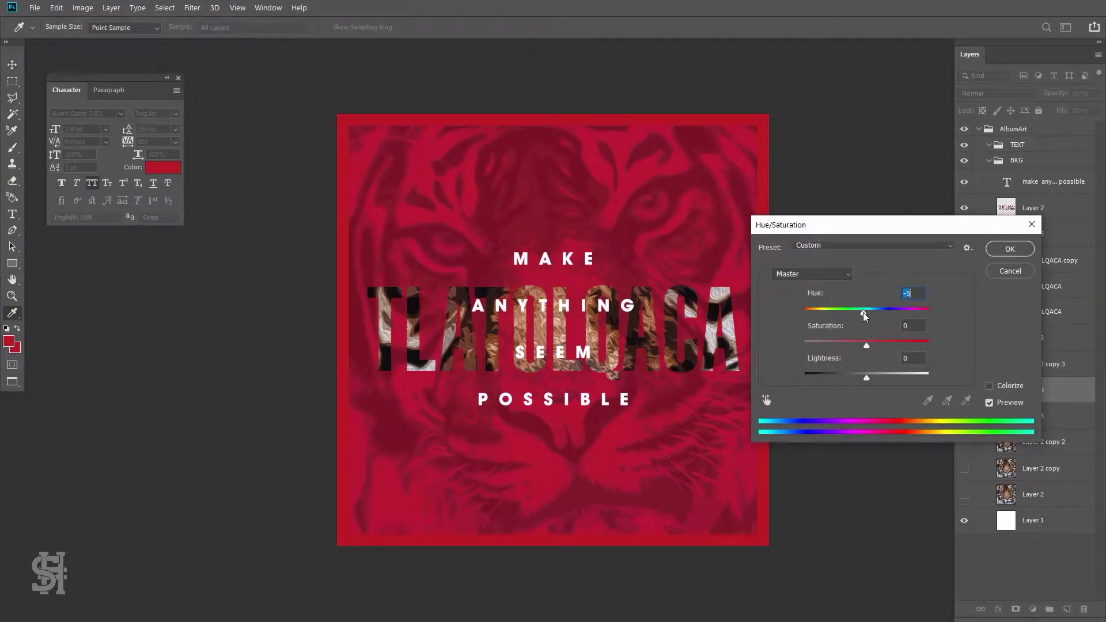
{"action": "left_click_drag", "start_coordinate": [862, 312], "coordinate": [868, 313]}
{"action": "left_click_drag", "start_coordinate": [866, 345], "coordinate": [863, 344]}
{"action": "left_click", "coordinate": [1003, 248]}
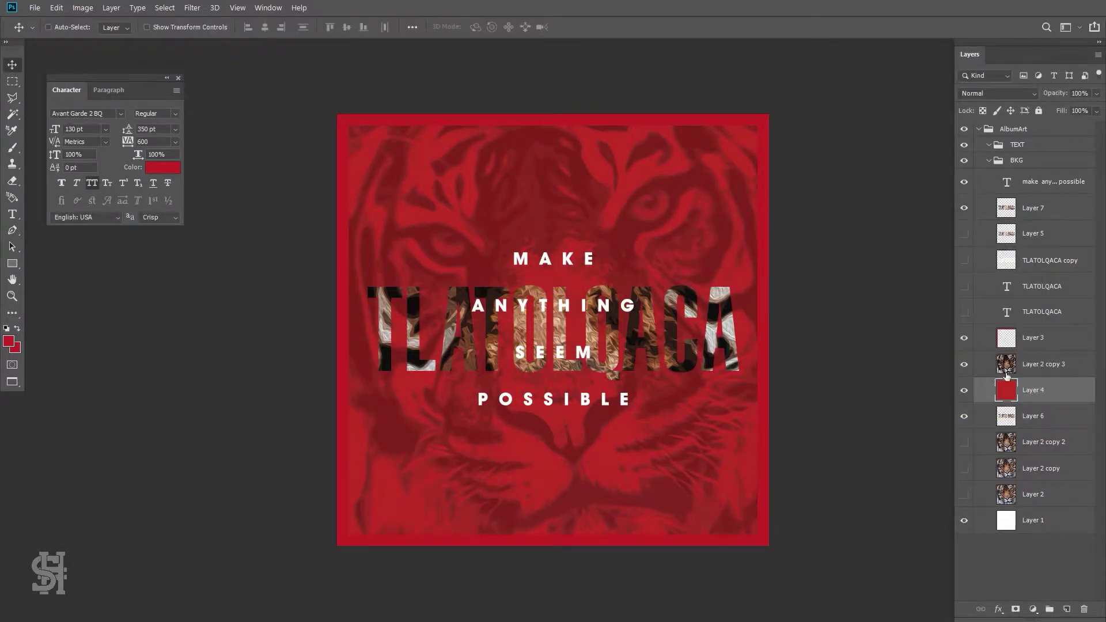
{"action": "key", "text": "Escape"}
- Set Layer 7 to Screen blending and raise the tiger layer's fill to 36%
{"action": "left_click", "coordinate": [964, 364]}
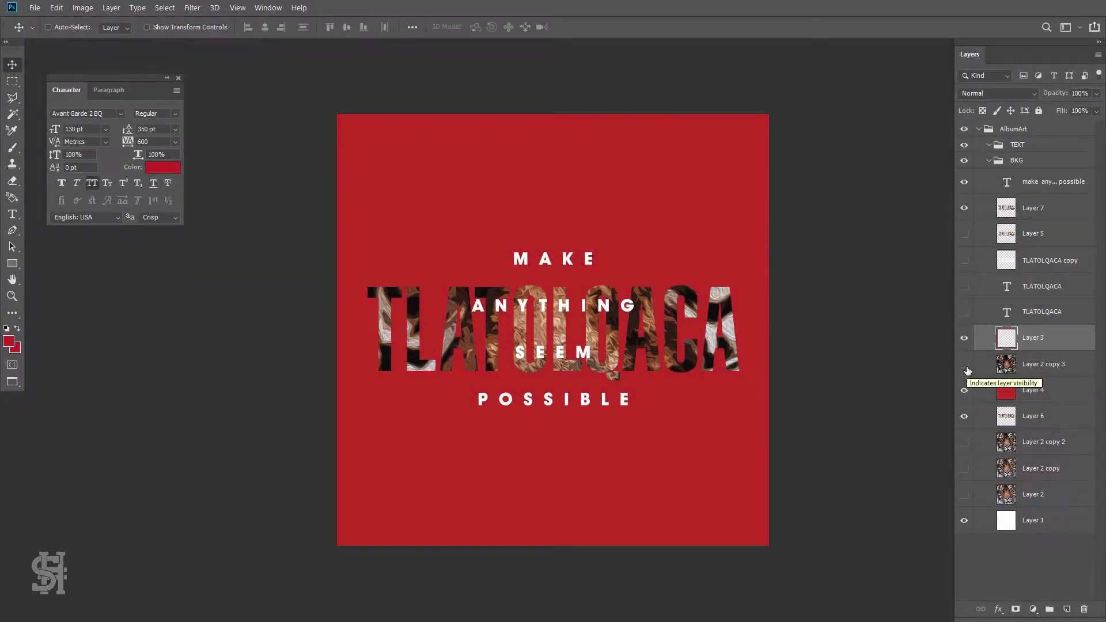
{"action": "left_click", "coordinate": [998, 93]}
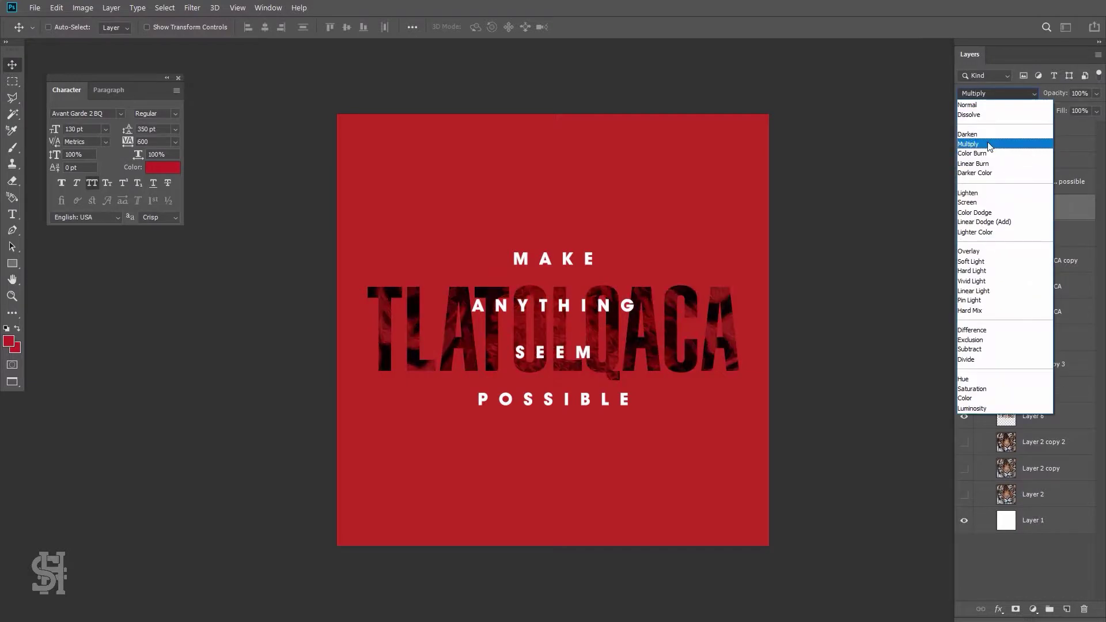
{"action": "left_click", "coordinate": [991, 198]}
{"action": "left_click", "coordinate": [964, 364]}
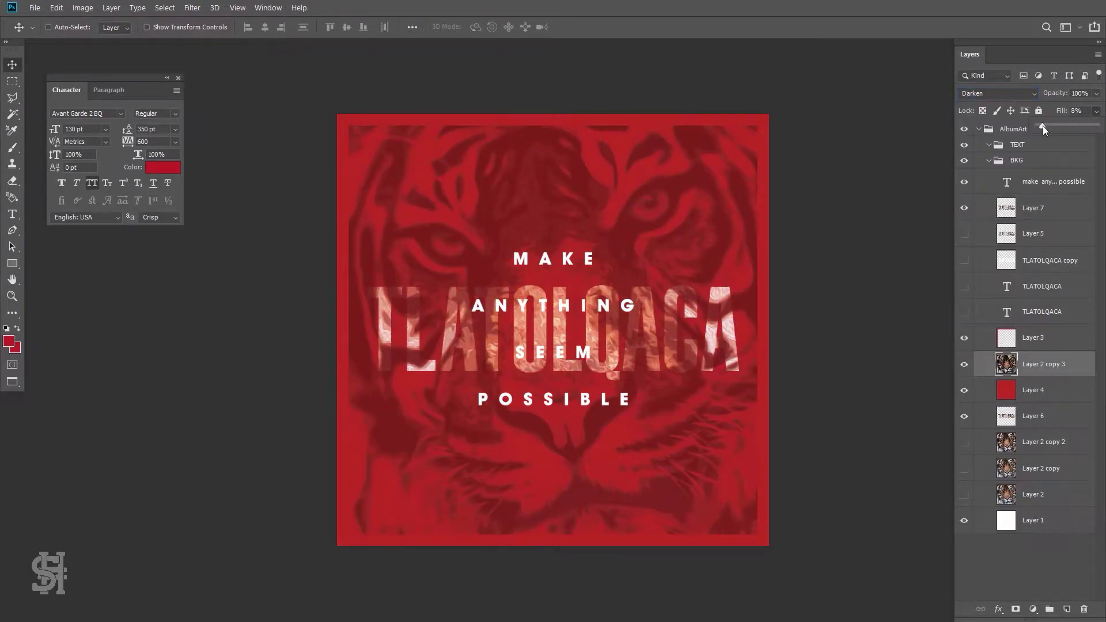
{"action": "left_click_drag", "start_coordinate": [1042, 125], "coordinate": [1054, 125]}
- Darken the tiger's exposure in Camera Raw, then fade the filter to about a third
{"action": "key", "text": "ctrl+shift+a"}
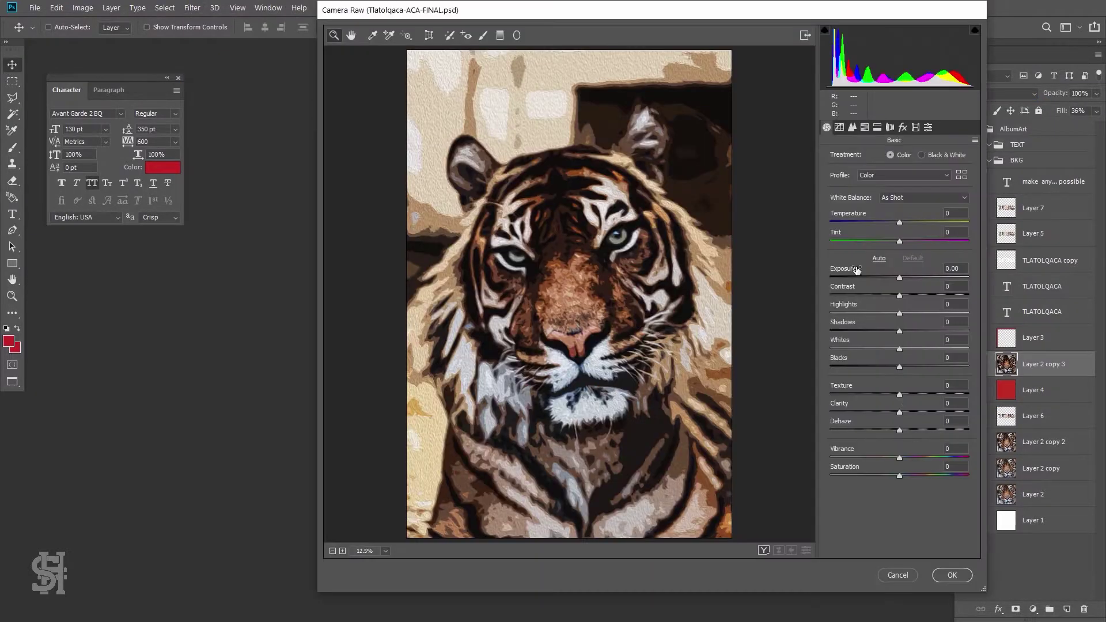
{"action": "left_click_drag", "start_coordinate": [894, 336], "coordinate": [864, 335]}
{"action": "left_click", "coordinate": [952, 575]}
{"action": "left_click", "coordinate": [56, 7]}
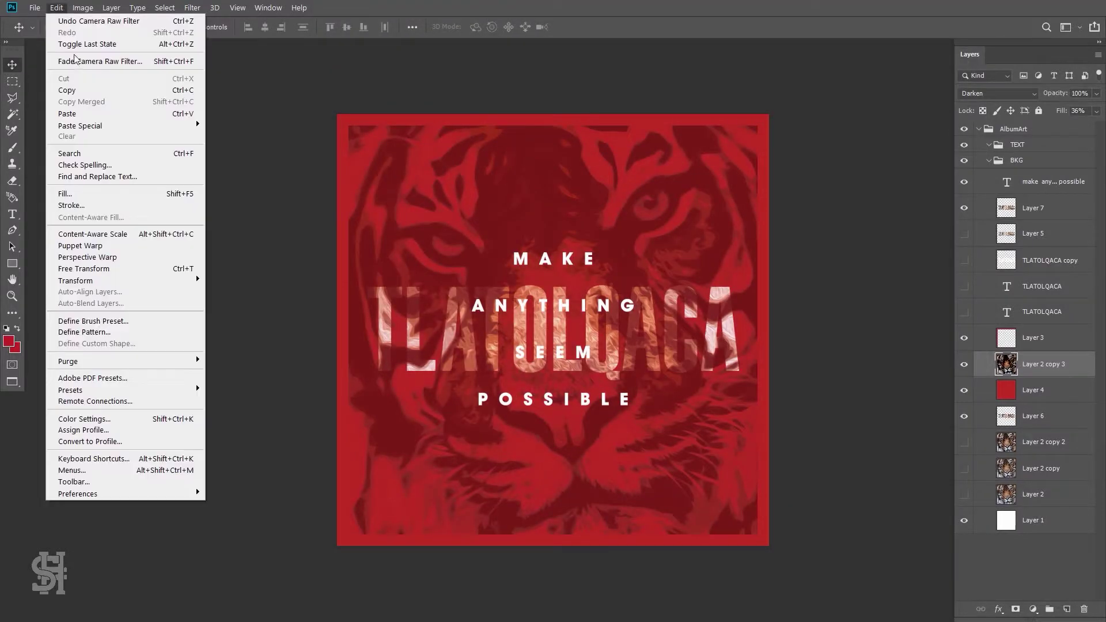
{"action": "left_click", "coordinate": [75, 56]}
{"action": "mouse_move", "coordinate": [897, 141]}
{"action": "left_mouse_down"}
{"action": "mouse_move", "coordinate": [824, 143]}
{"action": "mouse_move", "coordinate": [837, 147]}
{"action": "left_mouse_up"}
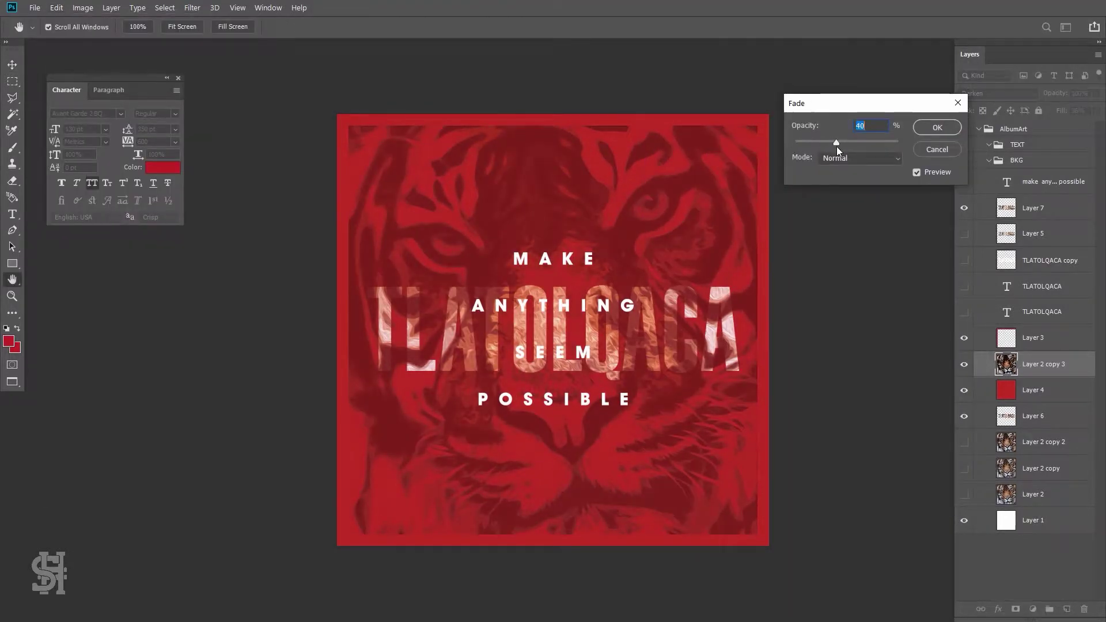
{"action": "left_click", "coordinate": [937, 127]}
- Hide Layer 5, show the TLATOLQACA copy layer and move it up the canvas
{"action": "left_click", "coordinate": [976, 208]}
{"action": "left_click", "coordinate": [963, 233]}
{"action": "left_click", "coordinate": [963, 260]}
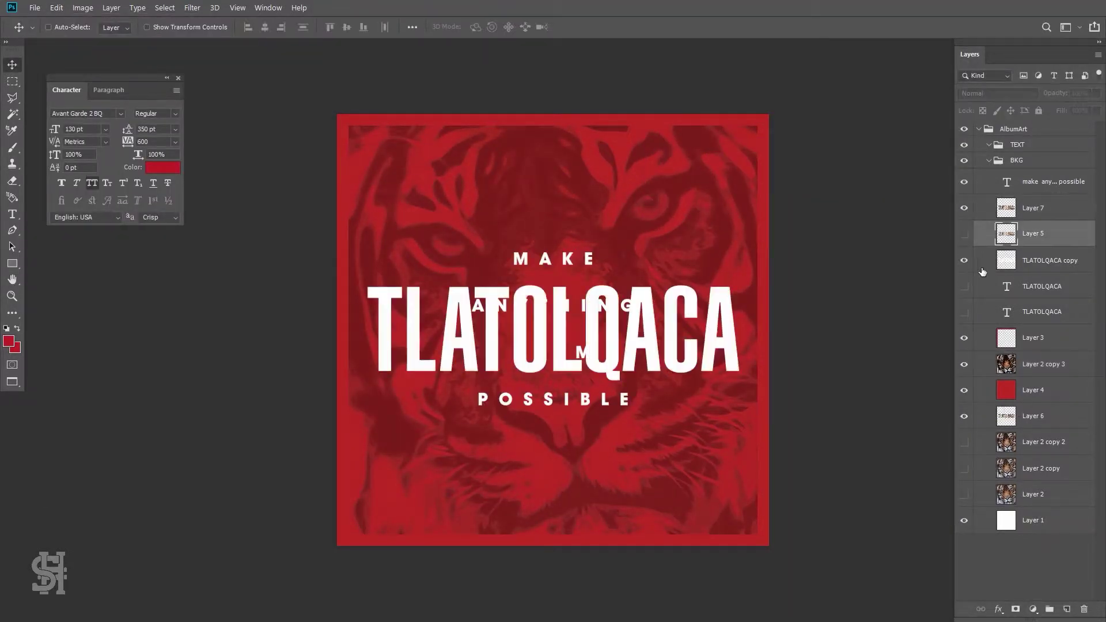
{"action": "left_click", "coordinate": [1042, 259]}
{"action": "left_click_drag", "start_coordinate": [726, 335], "coordinate": [725, 238]}
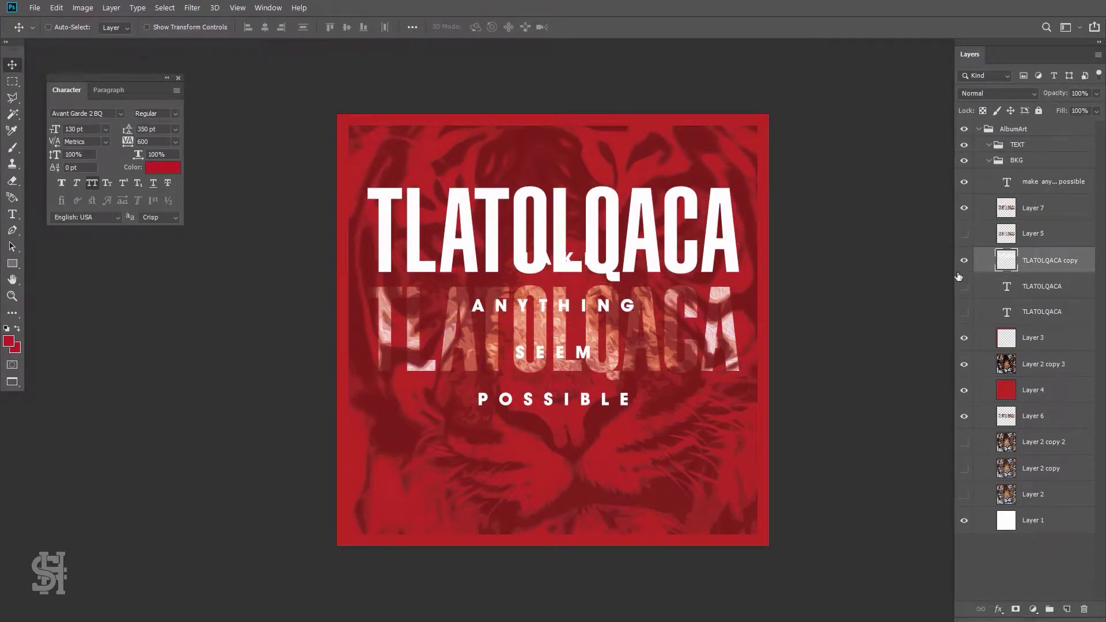
- Give the TLATOLQACA copy 0% fill and an 8 px centred white stroke
{"action": "key", "text": "shift+0"}
{"action": "key", "text": "shift+0"}
{"action": "double_click", "coordinate": [1043, 260]}
{"action": "left_click", "coordinate": [812, 215]}
{"action": "left_click", "coordinate": [990, 246]}
{"action": "left_click", "coordinate": [1062, 210]}
{"action": "left_click_drag", "start_coordinate": [1014, 154], "coordinate": [1009, 157]}
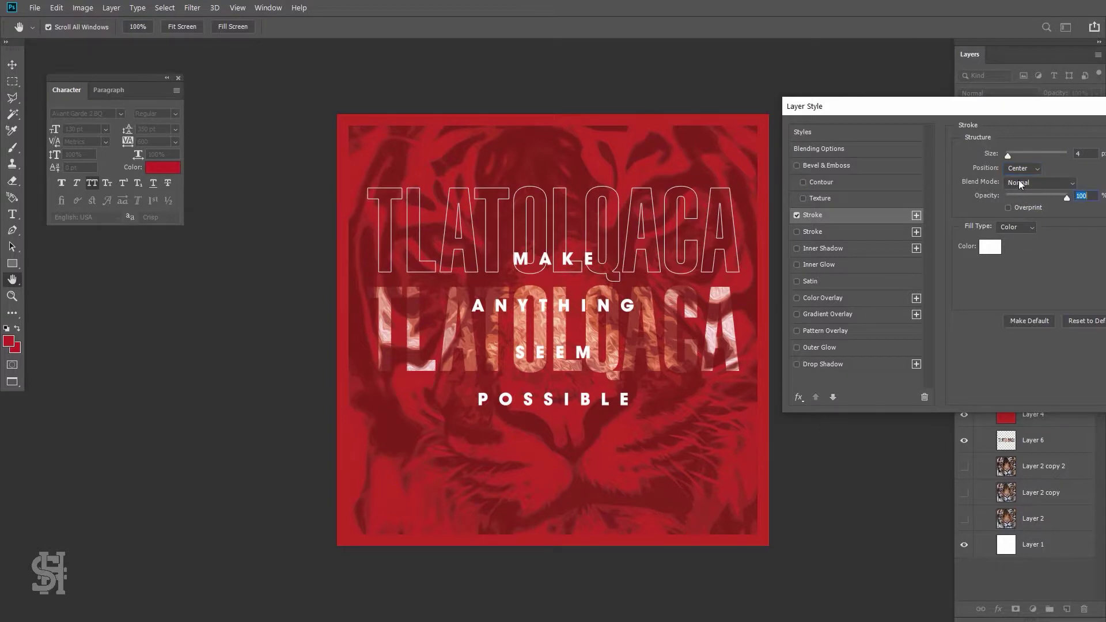
{"action": "mouse_move", "coordinate": [1008, 156]}
{"action": "left_mouse_down"}
{"action": "mouse_move", "coordinate": [1022, 158]}
{"action": "mouse_move", "coordinate": [1010, 158]}
{"action": "left_mouse_up"}
{"action": "left_click", "coordinate": [1022, 168]}
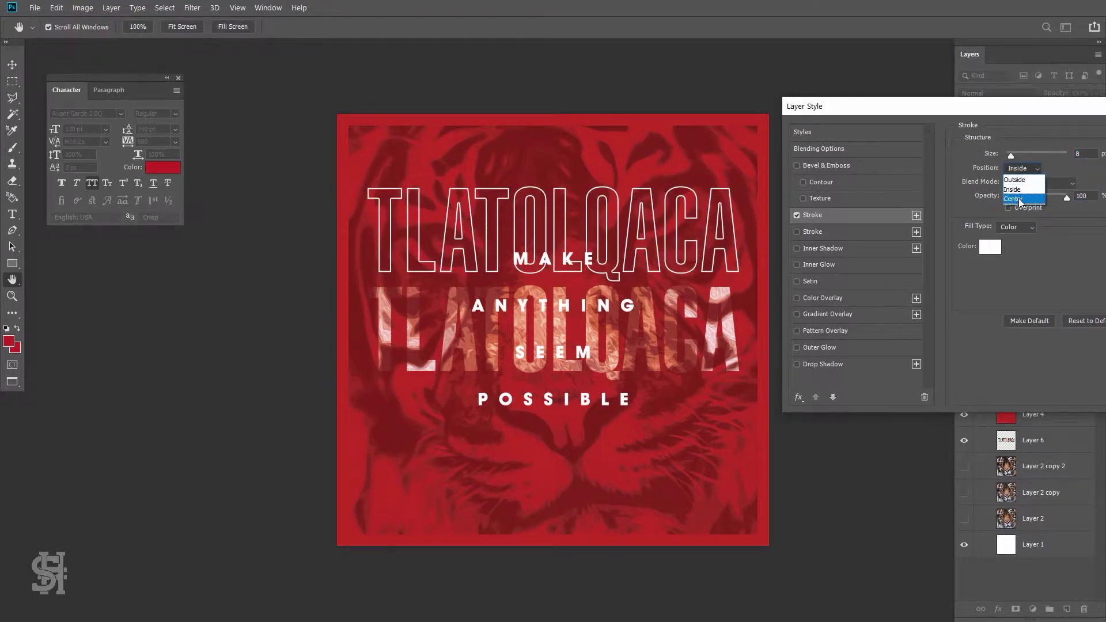
{"action": "left_click", "coordinate": [1019, 199]}
- Try a dark red stroke colour, cancel it, and confirm the white stroke
{"action": "left_click_drag", "start_coordinate": [887, 110], "coordinate": [742, 116]}
{"action": "left_click", "coordinate": [845, 253]}
{"action": "left_click", "coordinate": [523, 141]}
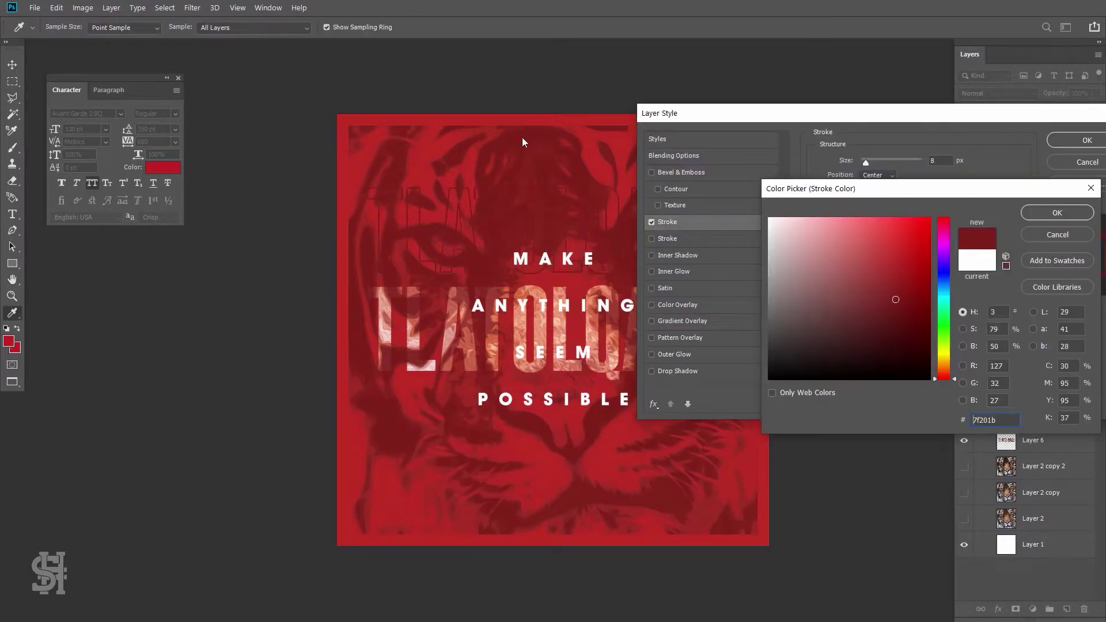
{"action": "left_click", "coordinate": [1047, 235]}
{"action": "left_click", "coordinate": [1087, 140]}
{"action": "double_click", "coordinate": [1066, 259]}
{"action": "left_click", "coordinate": [610, 222]}
- Duplicate the outlined title below the textured title and hide the tagline
{"action": "left_click", "coordinate": [1083, 138]}
{"action": "right_click", "coordinate": [986, 260]}
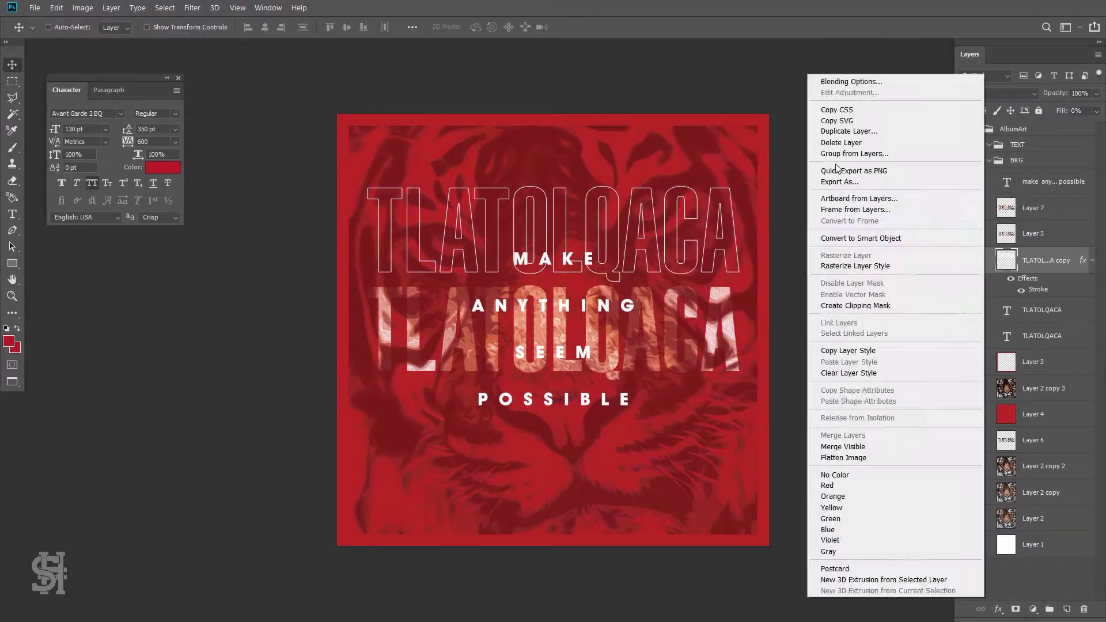
{"action": "left_click_drag", "start_coordinate": [650, 237], "coordinate": [797, 449]}
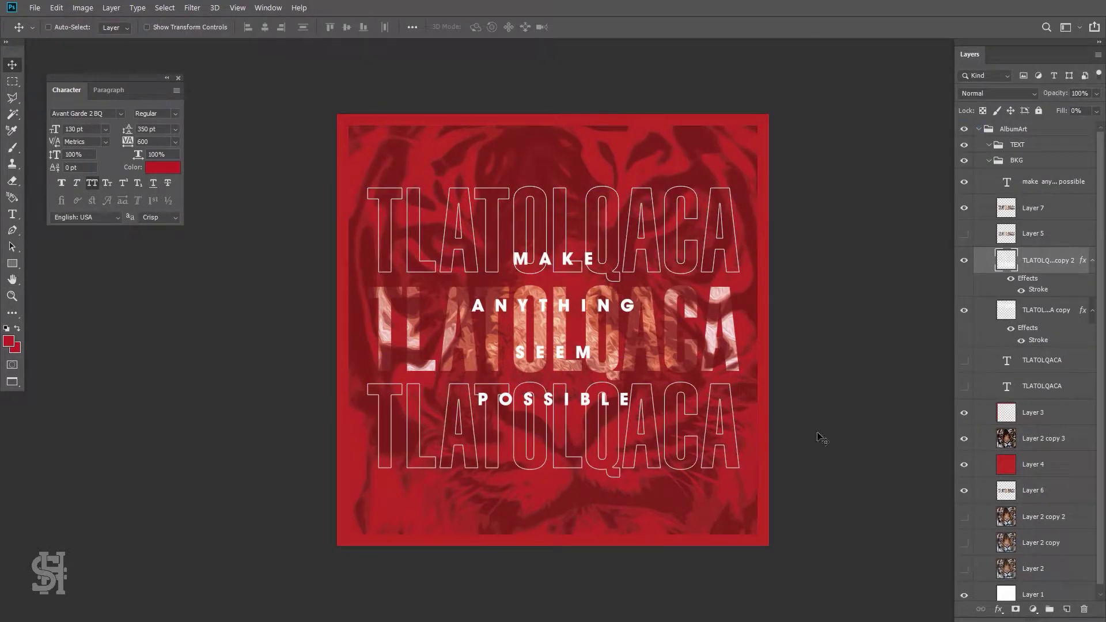
{"action": "left_click", "coordinate": [1043, 183]}
{"action": "key", "text": "ctrl+comma"}
{"action": "key", "text": "ctrl+comma"}
{"action": "key", "text": "ctrl+comma"}
{"action": "key", "text": "ctrl+comma"}
{"action": "key", "text": "ctrl+comma"}
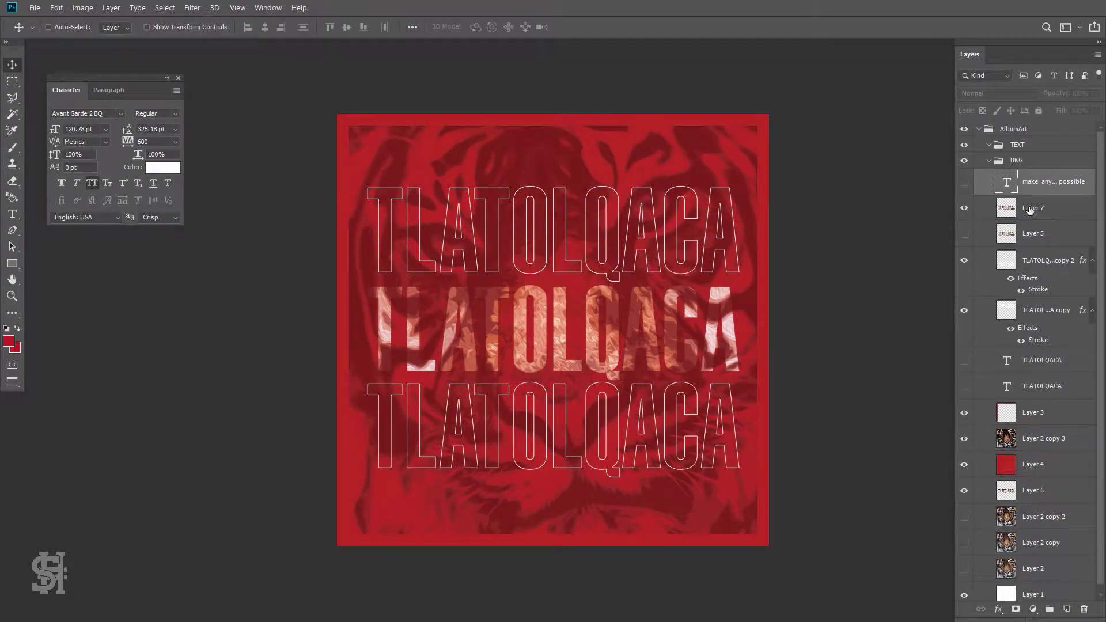
{"action": "left_click", "coordinate": [1029, 210]}
{"action": "left_click", "coordinate": [998, 93]}
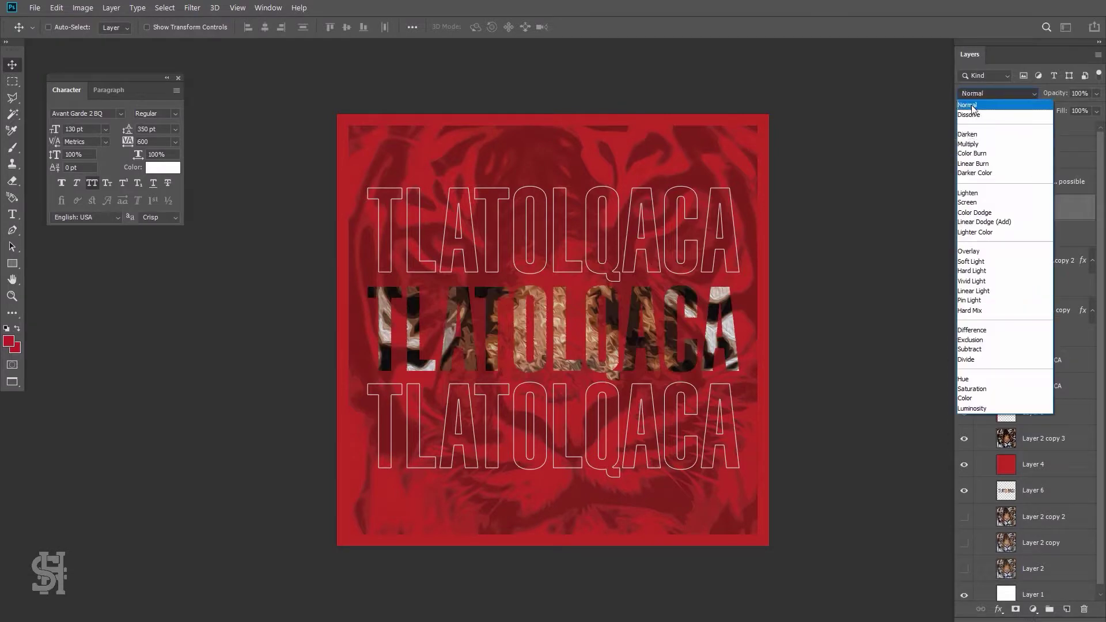
- Set Layer 7 to Linear Dodge (Add) and darken the red background slightly via Hue/Saturation
{"action": "left_click", "coordinate": [973, 212]}
{"action": "left_click", "coordinate": [1032, 464]}
{"action": "left_click", "coordinate": [82, 7]}
{"action": "left_click", "coordinate": [242, 112]}
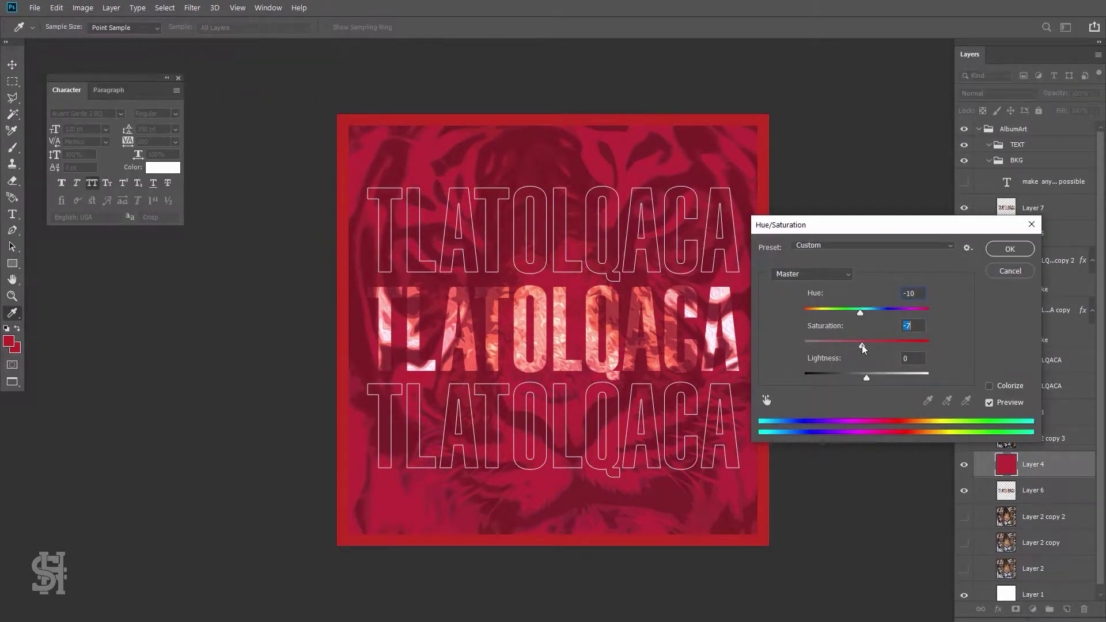
{"action": "left_click_drag", "start_coordinate": [868, 381], "coordinate": [864, 380]}
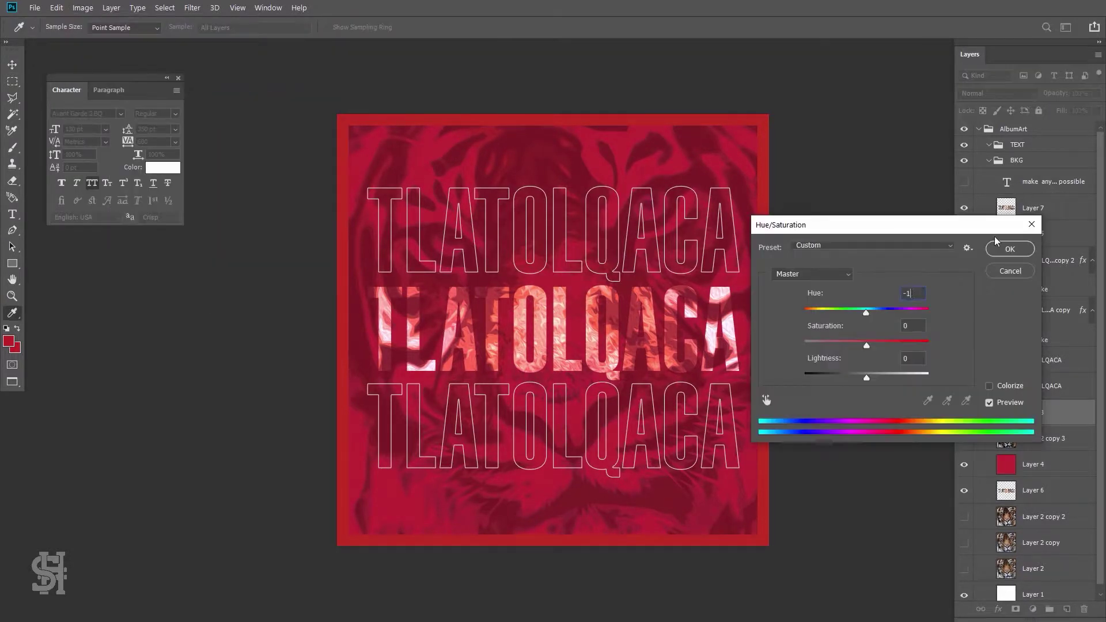
{"action": "left_click", "coordinate": [964, 215]}
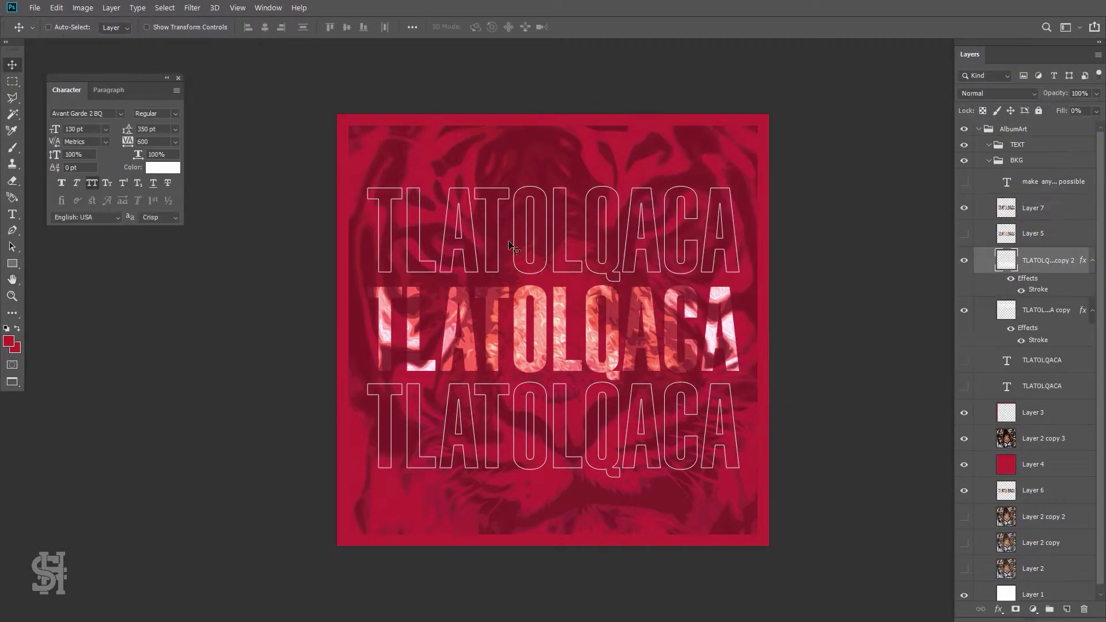
- Duplicate the flame title layer and give the outlined title copy a dark 10 px stroke
{"action": "key", "text": "ctrl+j"}
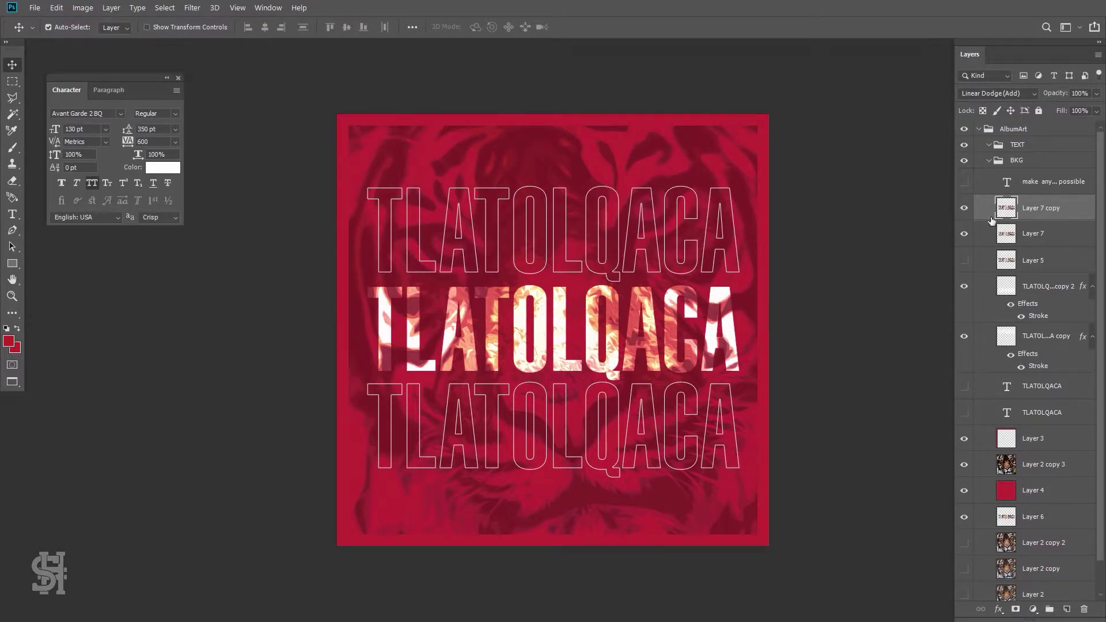
{"action": "left_click", "coordinate": [975, 287]}
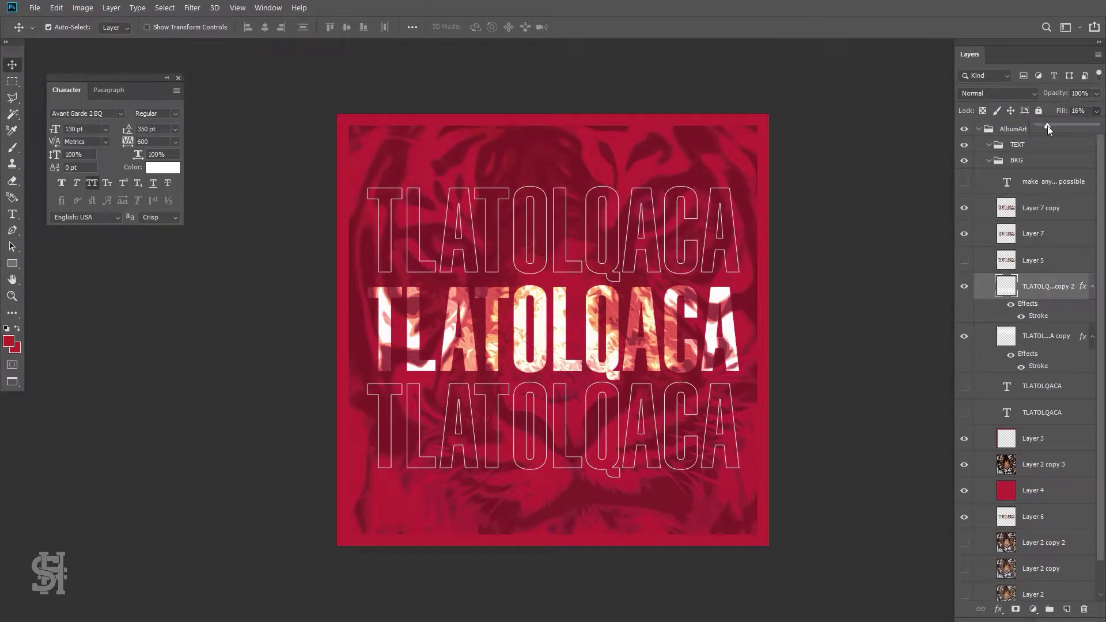
{"action": "left_click_drag", "start_coordinate": [1047, 128], "coordinate": [1063, 125]}
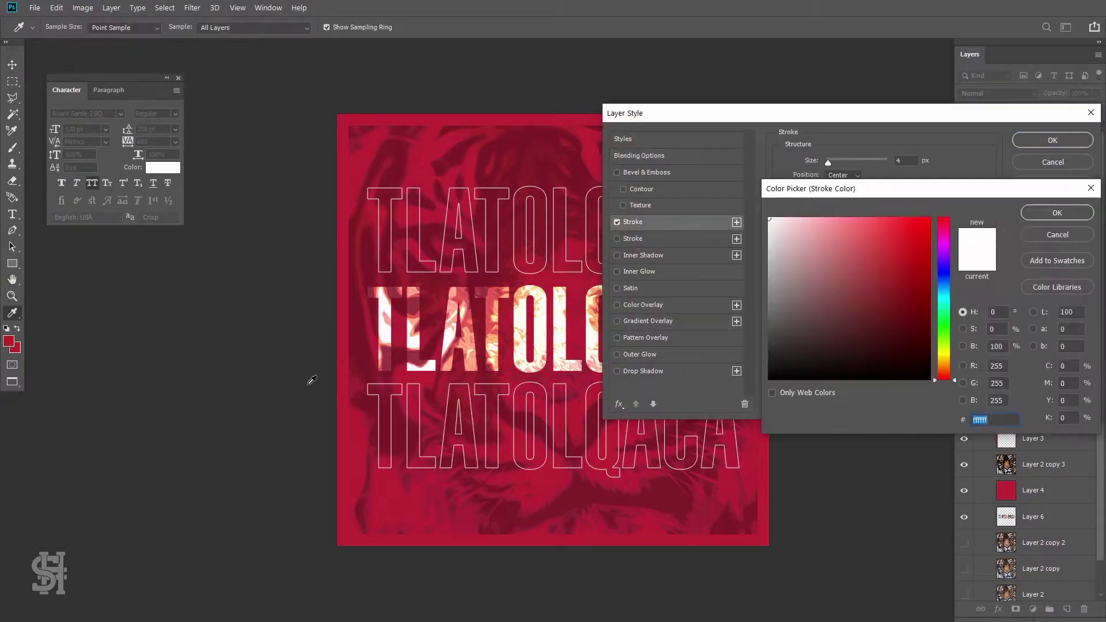
{"action": "left_click_drag", "start_coordinate": [771, 375], "coordinate": [765, 394]}
{"action": "key", "text": "Return"}
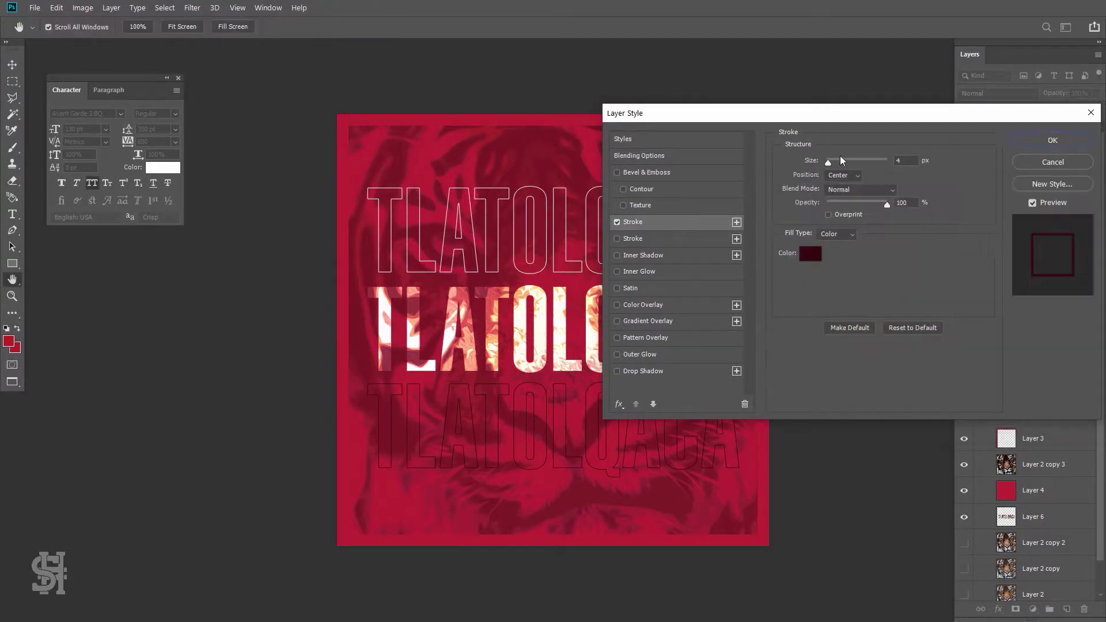
{"action": "left_click_drag", "start_coordinate": [828, 162], "coordinate": [833, 162]}
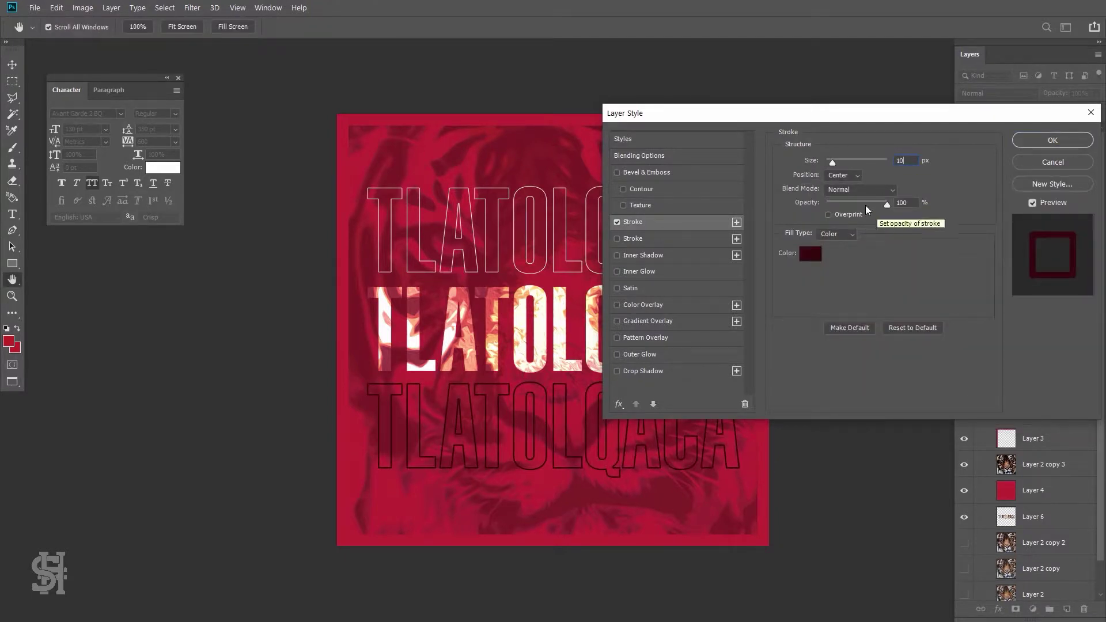
{"action": "left_click", "coordinate": [1038, 139]}
- Show the tagline, colour it dark red, and hide both outlined title copies
{"action": "left_click", "coordinate": [964, 181]}
{"action": "left_click", "coordinate": [1004, 183]}
{"action": "double_click", "coordinate": [1004, 183]}
{"action": "left_click", "coordinate": [163, 167]}
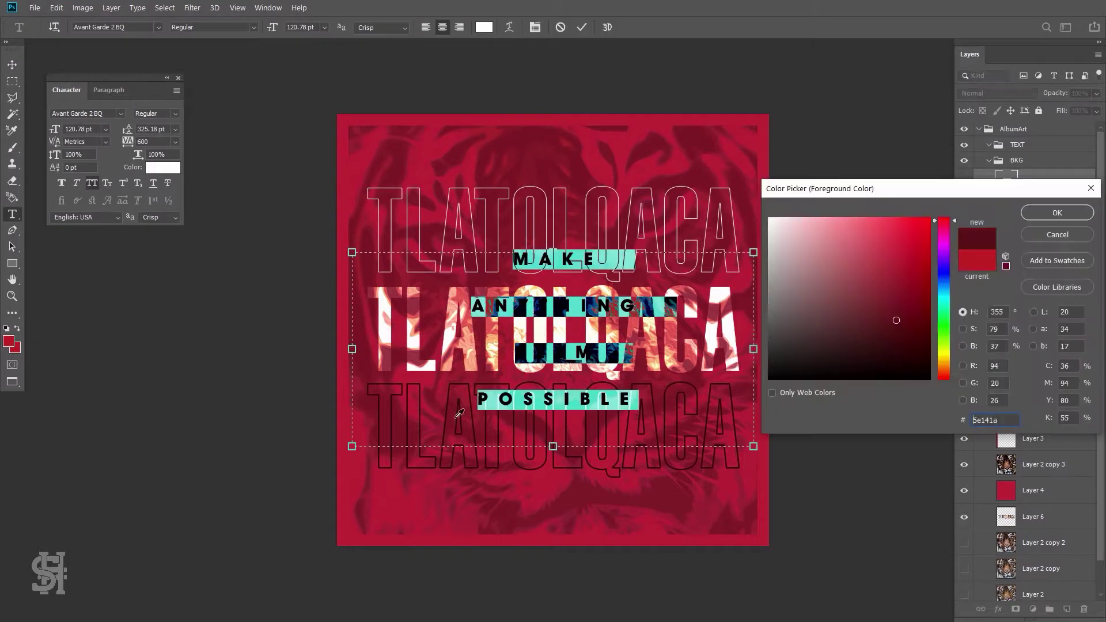
{"action": "left_click", "coordinate": [1037, 210]}
{"action": "key", "text": "ctrl+Return"}
{"action": "left_click_drag", "start_coordinate": [963, 286], "coordinate": [964, 335]}
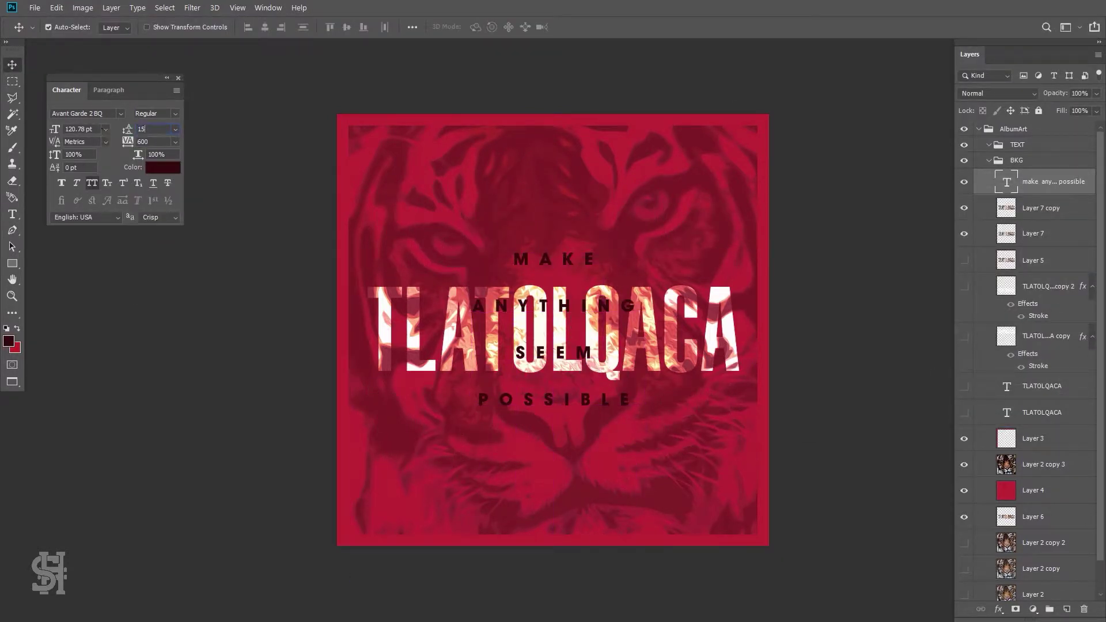
- Widen the tagline's line spacing to 500 pt and move the block higher
{"action": "type", "text": "500"}
{"action": "key", "text": "Return"}
{"action": "double_click", "coordinate": [575, 403]}
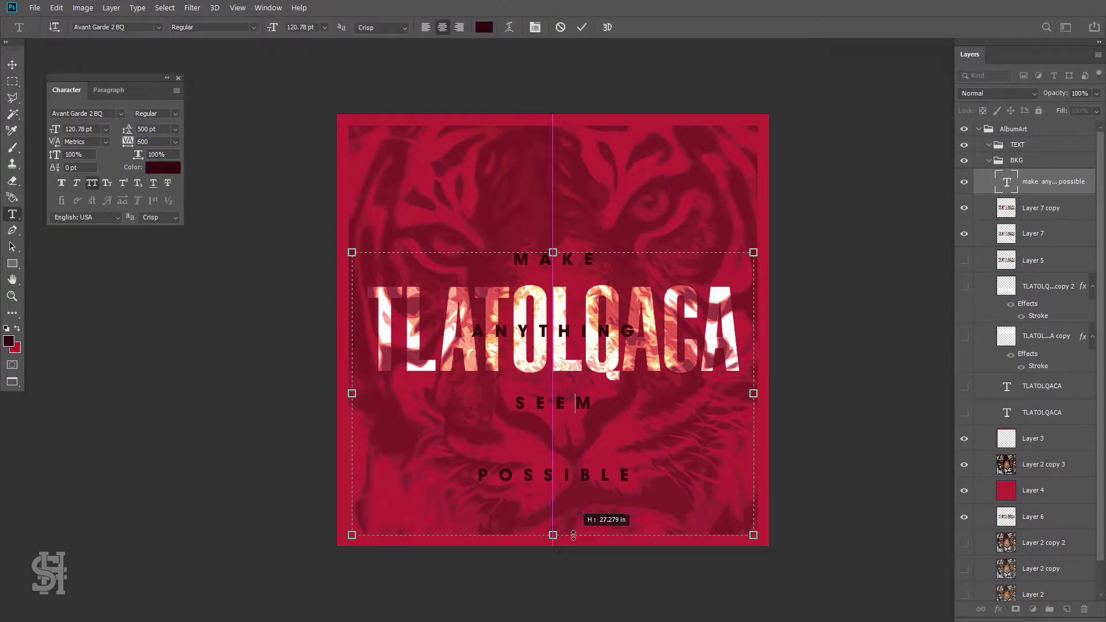
{"action": "left_click_drag", "start_coordinate": [573, 535], "coordinate": [573, 494]}
{"action": "left_click", "coordinate": [13, 65]}
{"action": "double_click", "coordinate": [532, 350]}
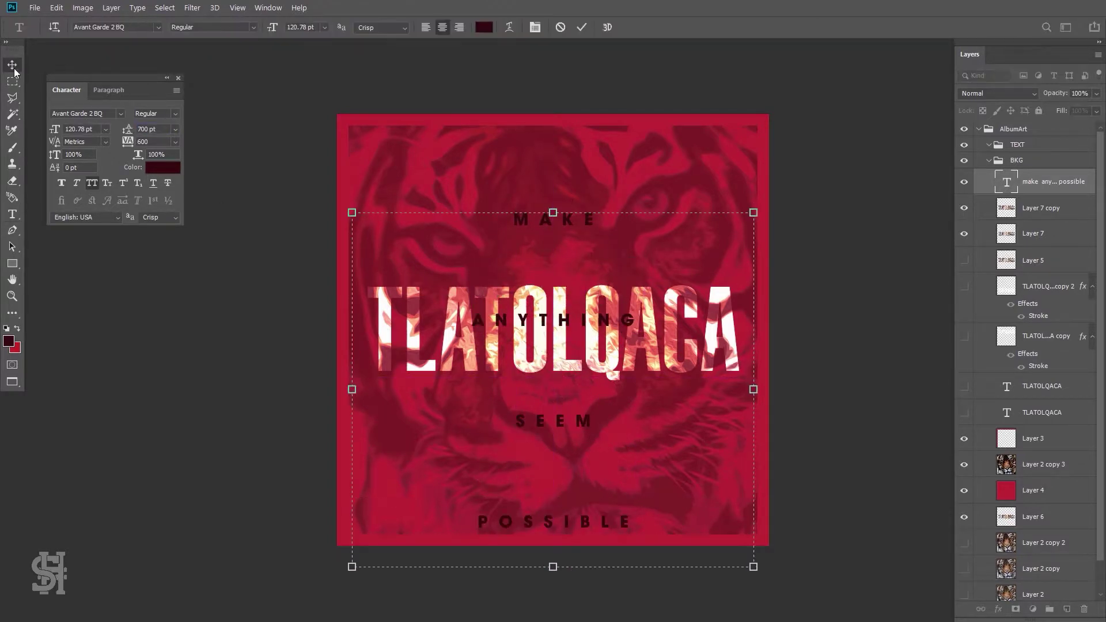
{"action": "left_click", "coordinate": [12, 64]}
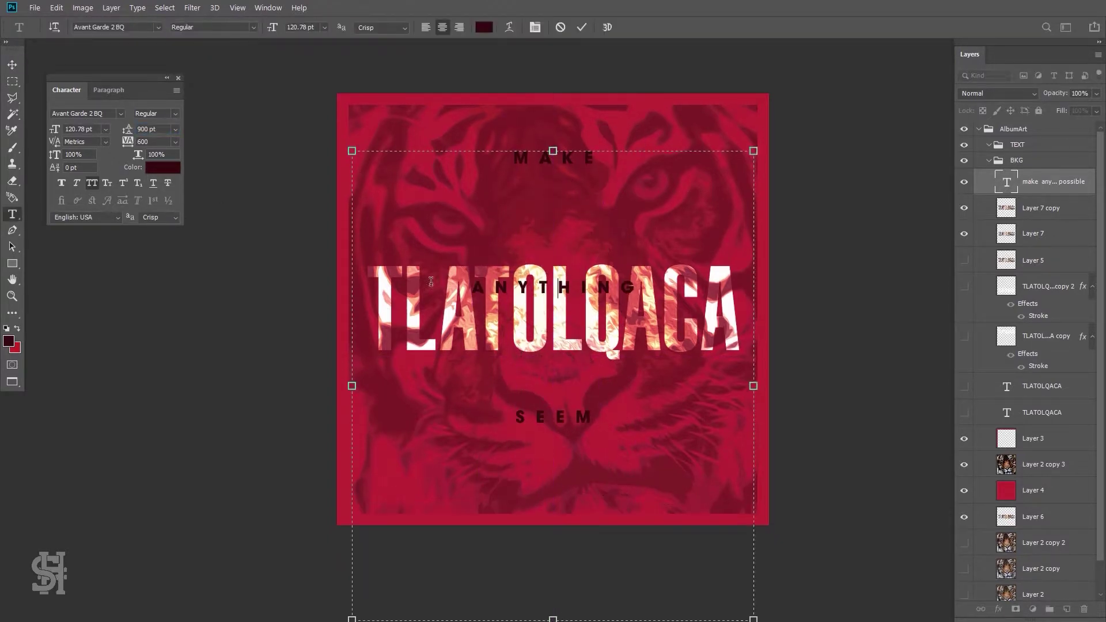
- Set the tagline's line spacing to 800 pt, centre it over the title, and rename Layer 3 to Border
{"action": "scroll", "coordinate": [553, 316], "scroll_direction": "down", "scroll_amount": 3}
{"action": "left_click", "coordinate": [153, 129]}
{"action": "type", "text": "800"}
{"action": "key", "text": "Return"}
{"action": "left_click_drag", "start_coordinate": [572, 313], "coordinate": [572, 321]}
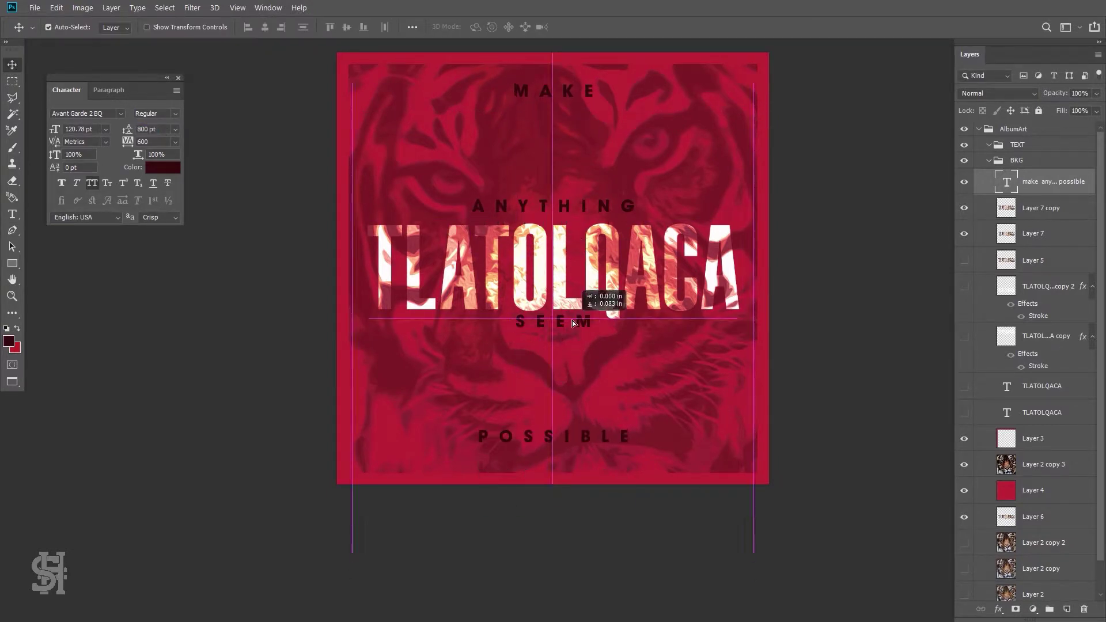
{"action": "scroll", "coordinate": [791, 391], "scroll_direction": "up", "scroll_amount": 2}
{"action": "double_click", "coordinate": [1031, 438]}
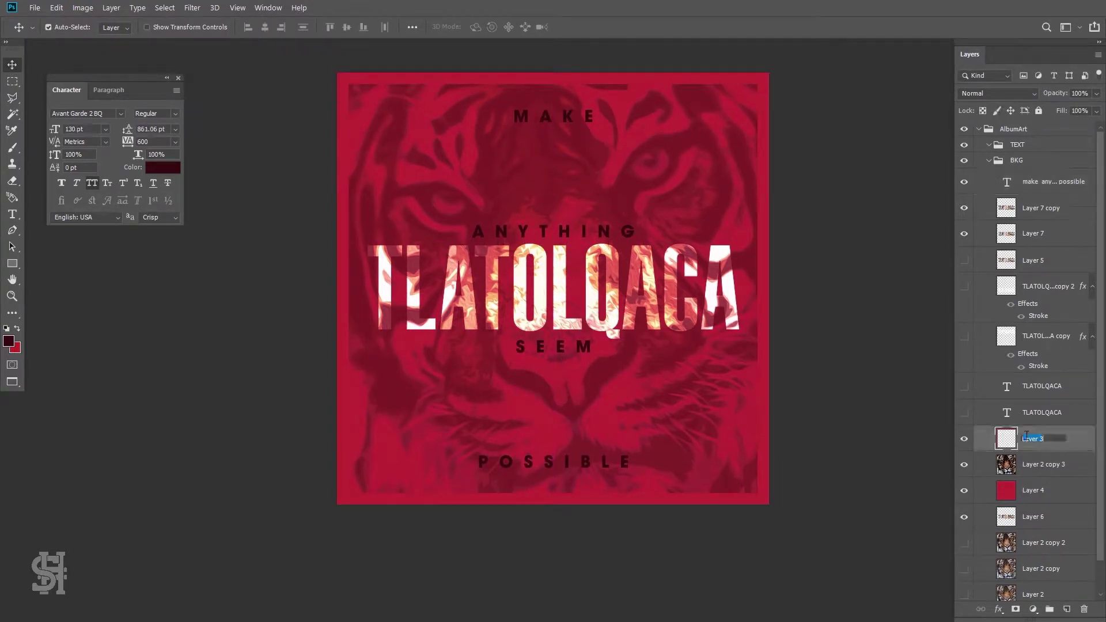
{"action": "type", "text": "Border"}
{"action": "scroll", "coordinate": [553, 294], "scroll_direction": "up", "scroll_amount": 1}
- Lighten the border to pure white with Hue/Saturation
{"action": "key", "text": "ctrl+u"}
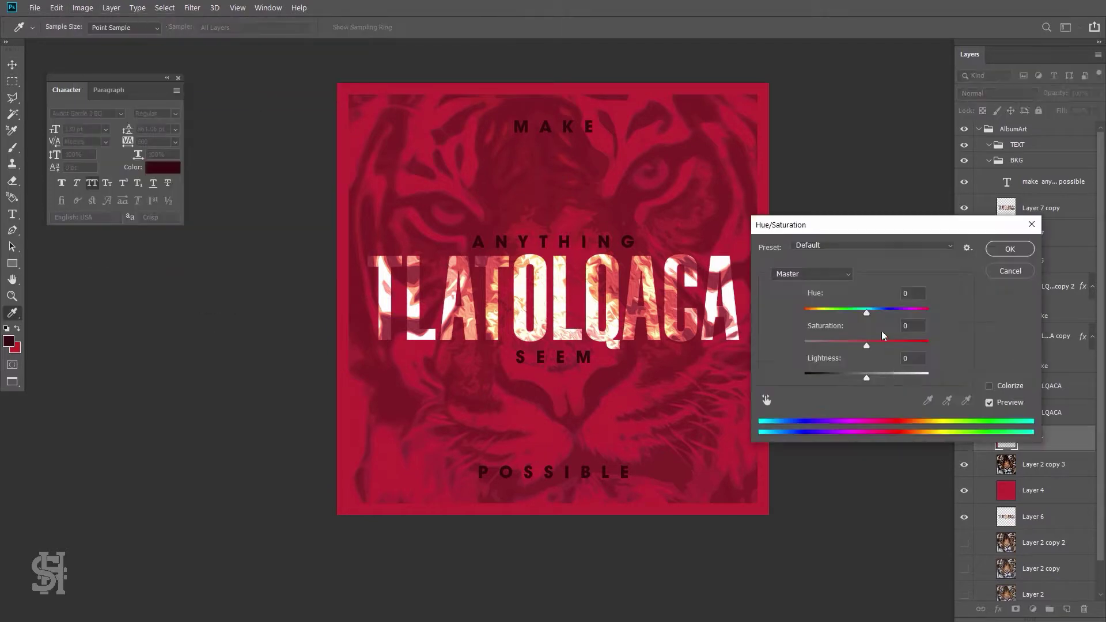
{"action": "left_click_drag", "start_coordinate": [867, 377], "coordinate": [965, 374]}
{"action": "key", "text": "Return"}
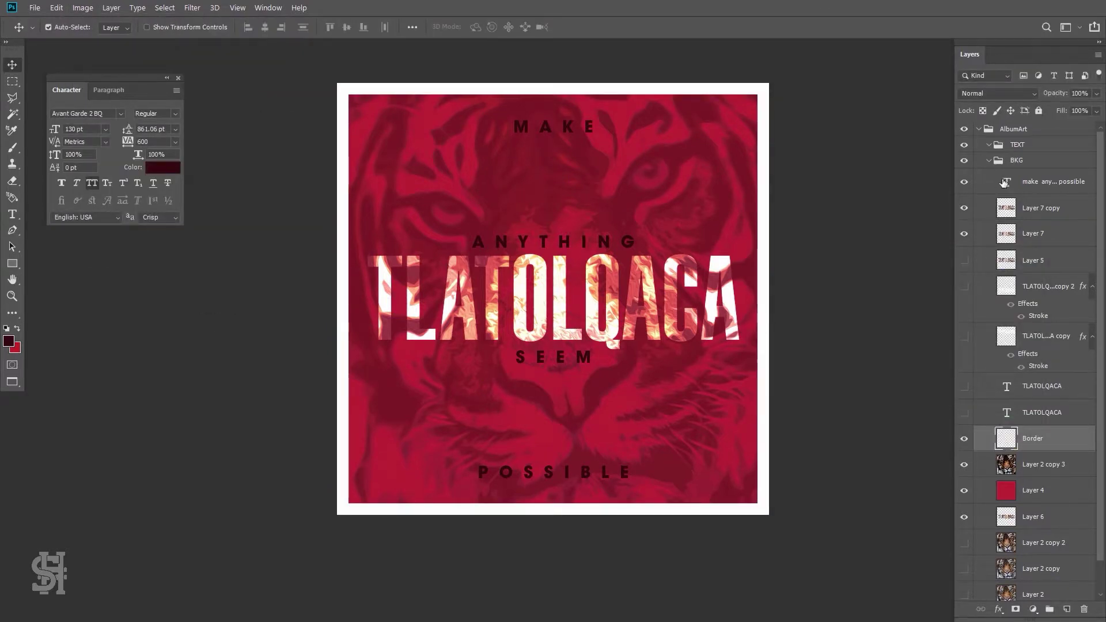
- Set the tagline text colour to white (#ffffff)
{"action": "double_click", "coordinate": [1003, 183]}
{"action": "left_click", "coordinate": [482, 27]}
{"action": "type", "text": "ffffff"}
{"action": "key", "text": "Return"}
{"action": "key", "text": "ctrl+Return"}
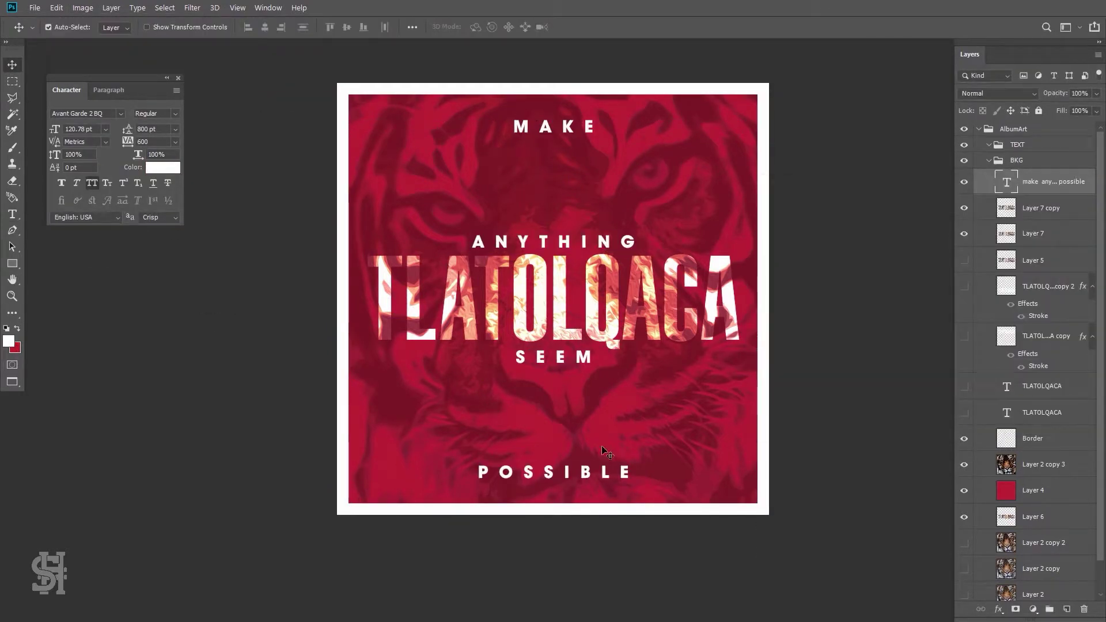
- Tighten the tagline line spacing to 300 pt and reposition the block
{"action": "type", "text": "00"}
{"action": "key", "text": "Return"}
{"action": "left_click_drag", "start_coordinate": [579, 255], "coordinate": [575, 212]}
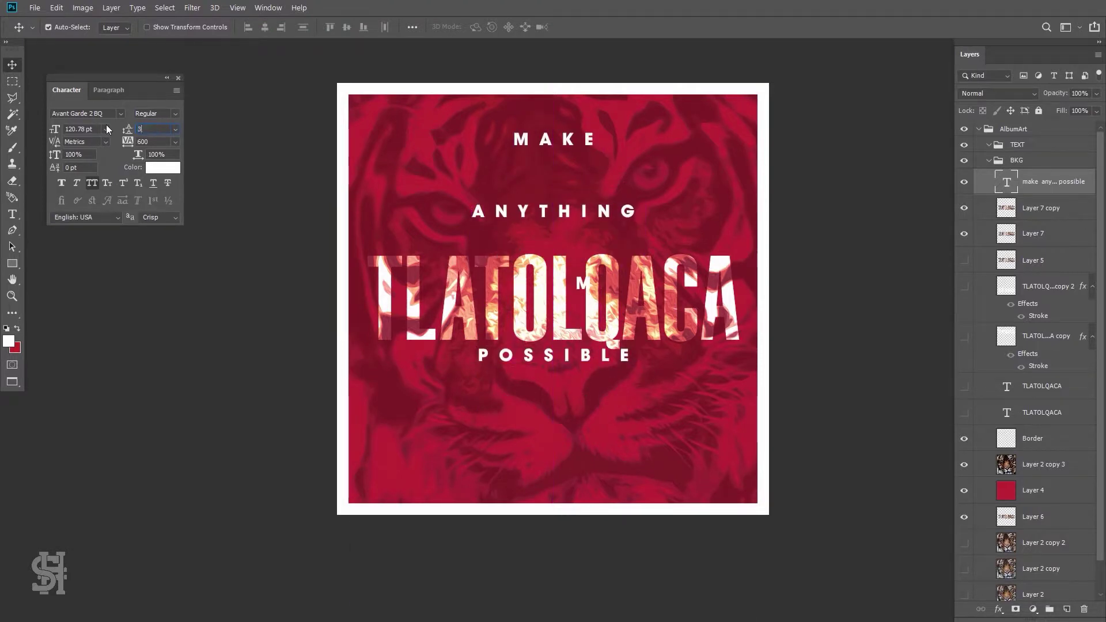
{"action": "type", "text": "00"}
{"action": "key", "text": "Return"}
- Duplicate the tagline layer, move it below the title and retype it as 'seem possible'
{"action": "right_click", "coordinate": [986, 181]}
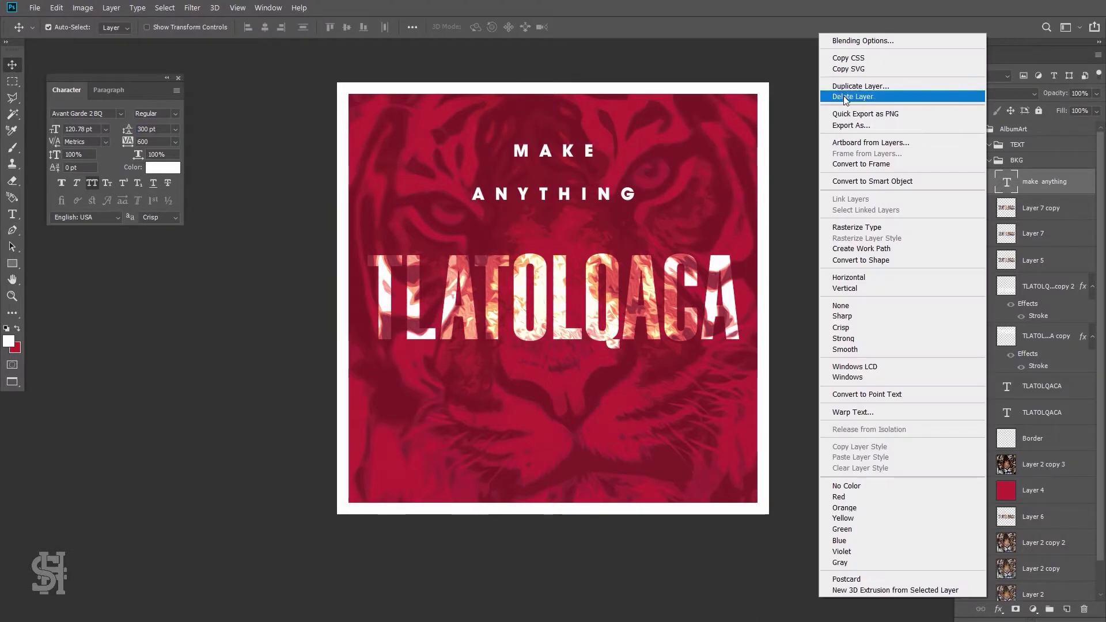
{"action": "key", "text": "Escape"}
{"action": "left_click_drag", "start_coordinate": [613, 167], "coordinate": [613, 414]}
{"action": "type", "text": "seem possible"}
{"action": "key", "text": "ctrl+Return"}
- Sample a cream colour from the flame title and recolour MAKE ANYTHING with it
{"action": "key", "text": "i"}
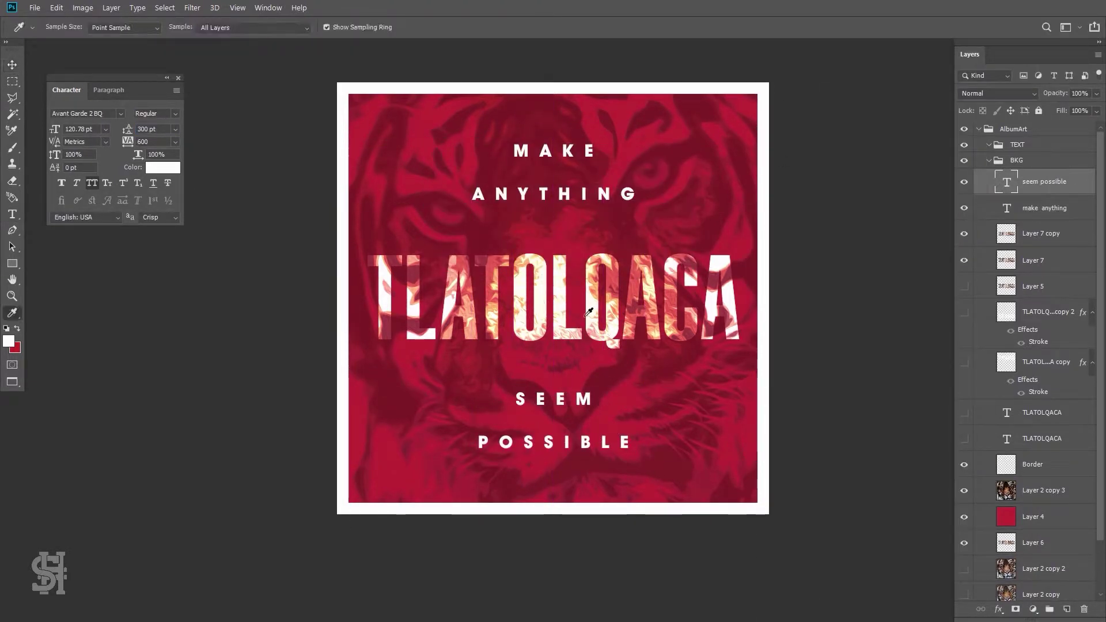
{"action": "left_click", "coordinate": [589, 312]}
{"action": "double_click", "coordinate": [1006, 182]}
{"action": "double_click", "coordinate": [1006, 208]}
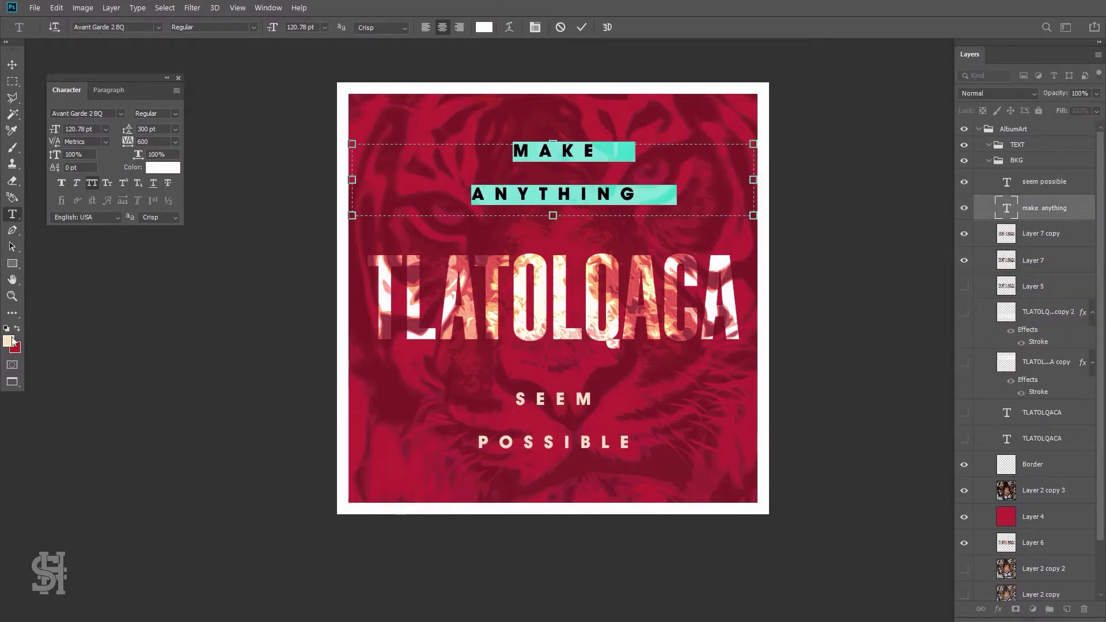
{"action": "key", "text": "alt+BackSpace"}
{"action": "key", "text": "ctrl+Return"}
- Make the Border layer cream
{"action": "key", "text": "v"}
{"action": "left_click", "coordinate": [766, 98]}
{"action": "left_click", "coordinate": [83, 7]}
{"action": "left_click", "coordinate": [933, 150]}
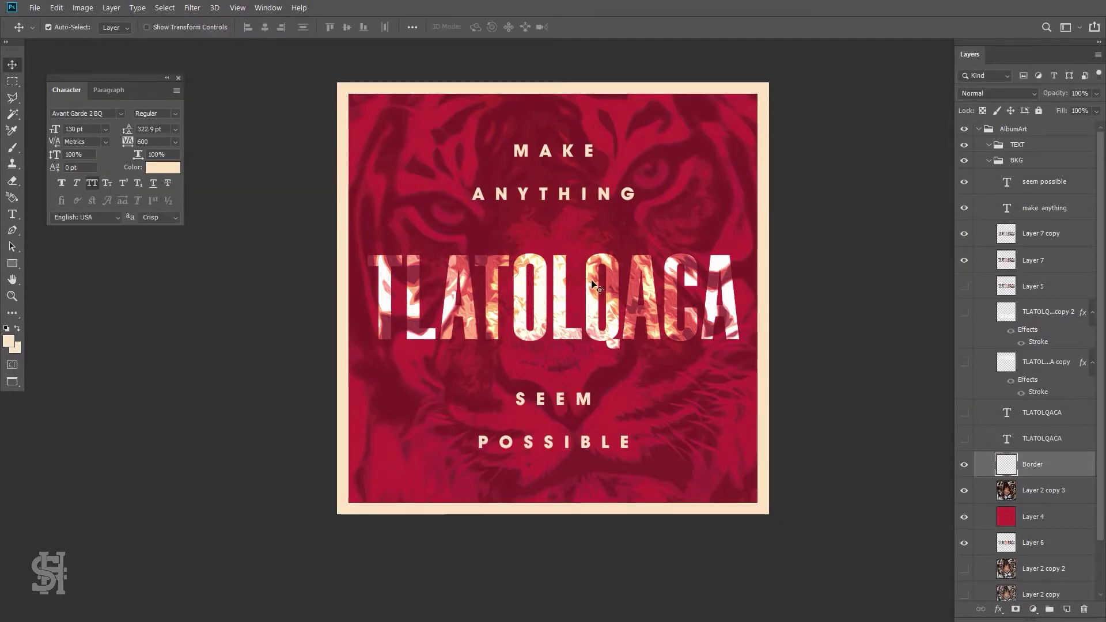
- Give SEEM POSSIBLE 300 pt leading and the cream colour
{"action": "double_click", "coordinate": [1006, 208]}
{"action": "left_click", "coordinate": [151, 129]}
{"action": "type", "text": "300"}
{"action": "key", "text": "Return"}
{"action": "double_click", "coordinate": [1007, 181]}
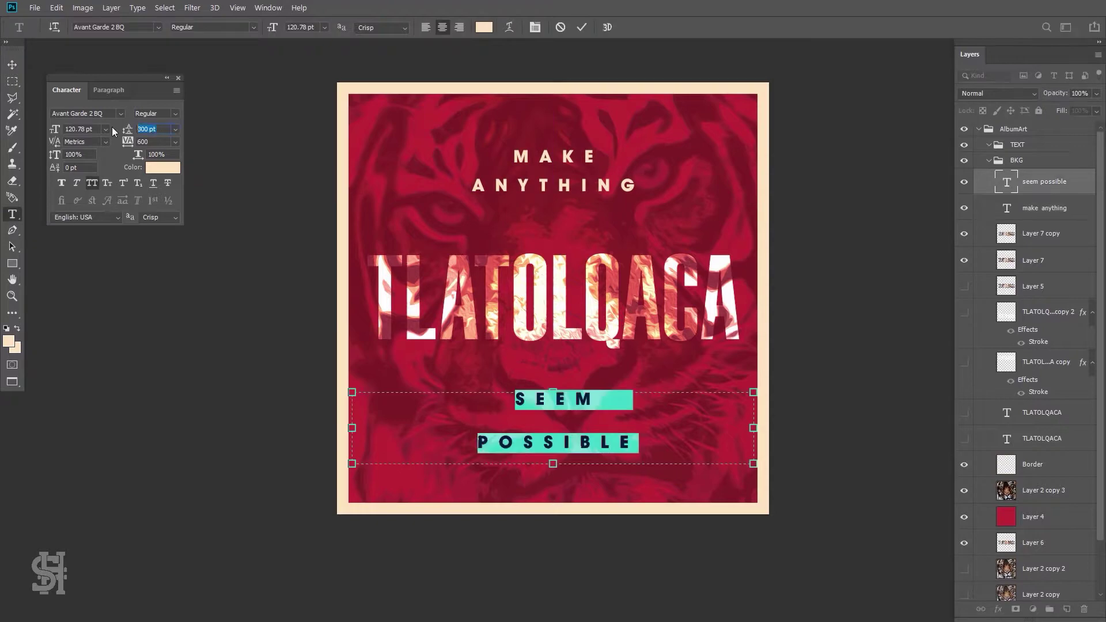
{"action": "key", "text": "alt+BackSpace"}
{"action": "key", "text": "ctrl+Return"}
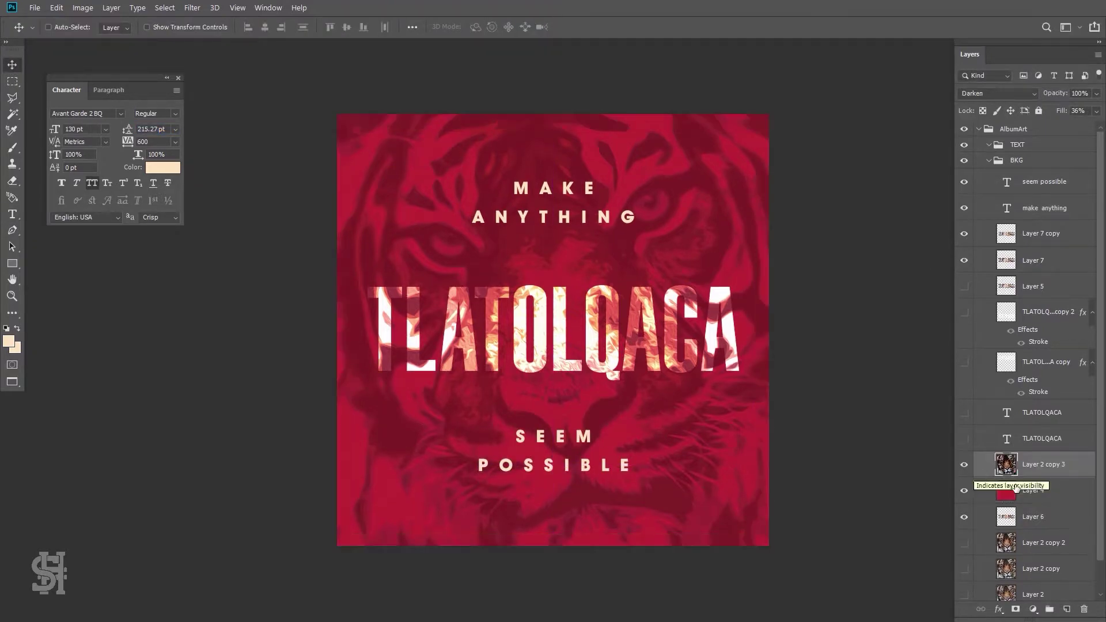
- Shift the red background Layer 4 toward a more saturated orange
{"action": "left_click", "coordinate": [1015, 489]}
{"action": "left_click", "coordinate": [83, 8]}
{"action": "left_click", "coordinate": [259, 92]}
{"action": "mouse_move", "coordinate": [867, 312]}
{"action": "left_mouse_down"}
{"action": "mouse_move", "coordinate": [879, 312]}
{"action": "mouse_move", "coordinate": [879, 345]}
{"action": "left_mouse_up"}
{"action": "left_click_drag", "start_coordinate": [866, 373], "coordinate": [891, 345]}
{"action": "left_click_drag", "start_coordinate": [879, 311], "coordinate": [892, 346]}
{"action": "left_click", "coordinate": [1014, 250]}
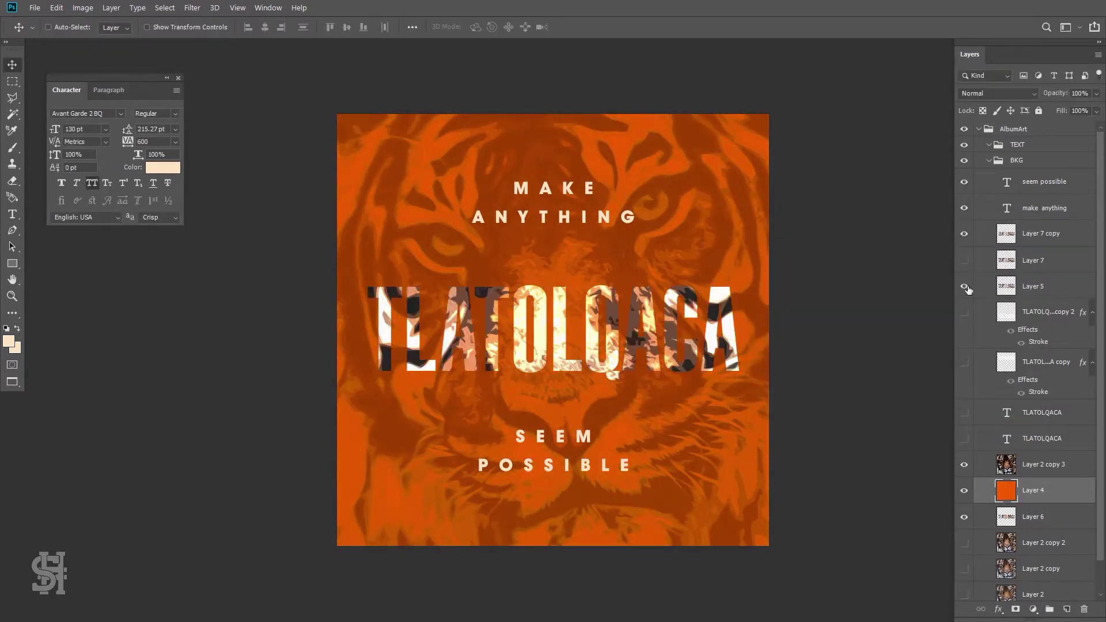
- Set the Layer 7 copy flame layer to Divide blend so the title turns yellow
{"action": "left_click", "coordinate": [1031, 233]}
{"action": "left_click", "coordinate": [996, 93]}
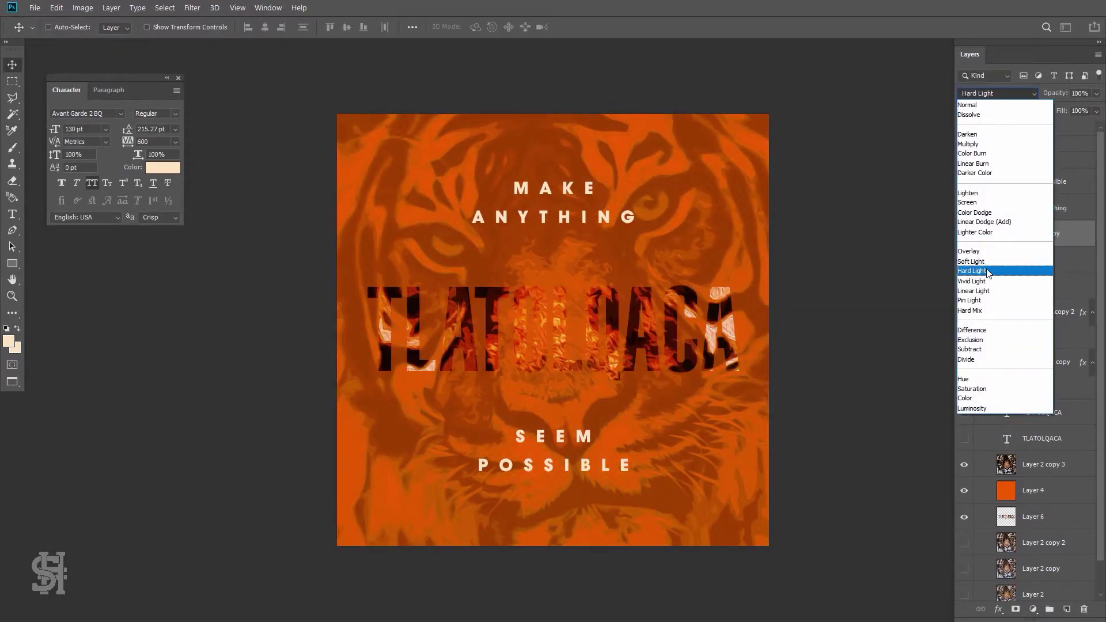
{"action": "left_click", "coordinate": [1003, 360]}
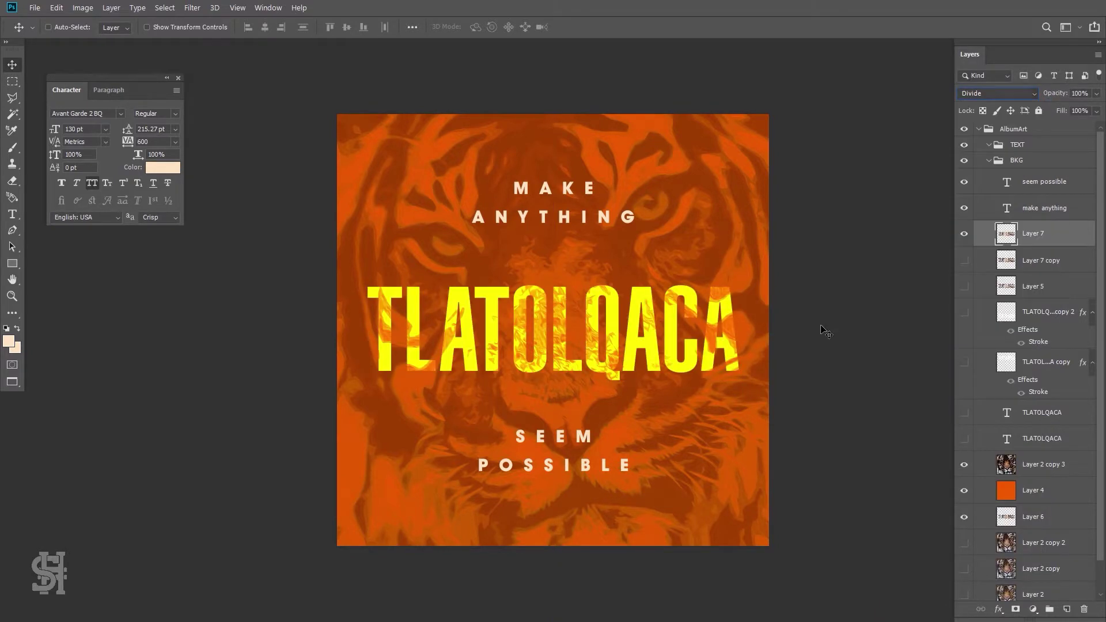
- Rotate the title 90° to run vertically and scale it up
{"action": "key", "text": "ctrl+t"}
{"action": "mouse_move", "coordinate": [743, 385]}
{"action": "left_mouse_down"}
{"action": "mouse_move", "coordinate": [603, 144]}
{"action": "mouse_move", "coordinate": [610, 113]}
{"action": "left_mouse_up"}
{"action": "key", "text": "Return"}
{"action": "left_click", "coordinate": [1043, 181]}
{"action": "left_click_drag", "start_coordinate": [553, 461], "coordinate": [553, 236]}
- Shift the tagline layers sideways, toggle title layer visibility and delete unused Layer 5
{"action": "left_click", "coordinate": [1043, 208], "text": "shift"}
{"action": "mouse_move", "coordinate": [615, 213]}
{"action": "left_mouse_down"}
{"action": "mouse_move", "coordinate": [502, 313]}
{"action": "mouse_move", "coordinate": [763, 313]}
{"action": "left_mouse_up"}
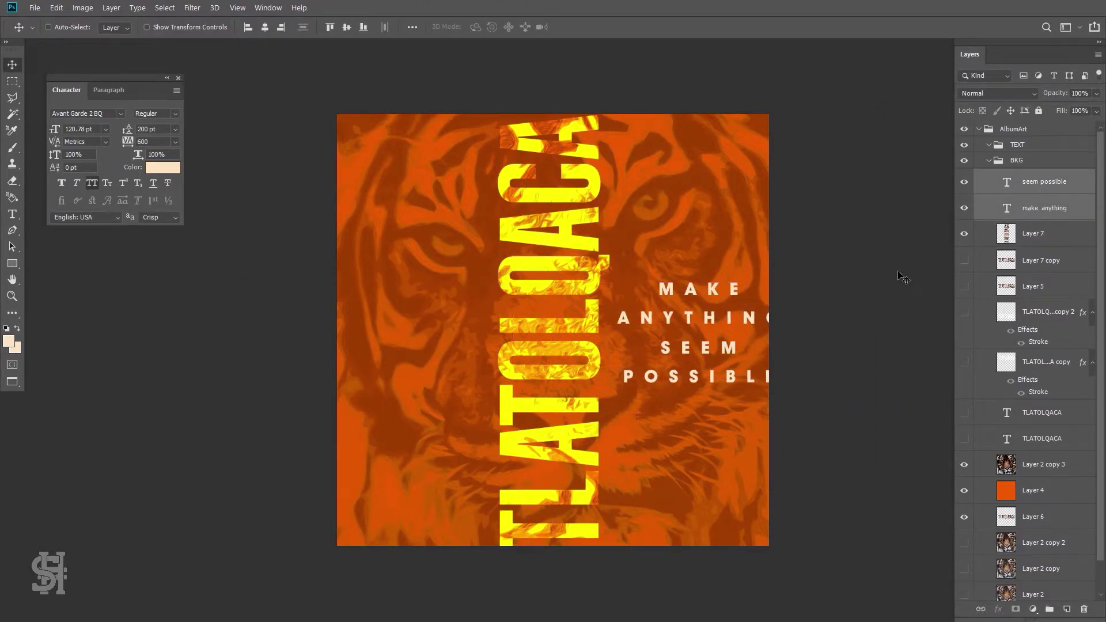
{"action": "left_click", "coordinate": [963, 208]}
{"action": "left_click", "coordinate": [980, 237]}
{"action": "left_click", "coordinate": [963, 260]}
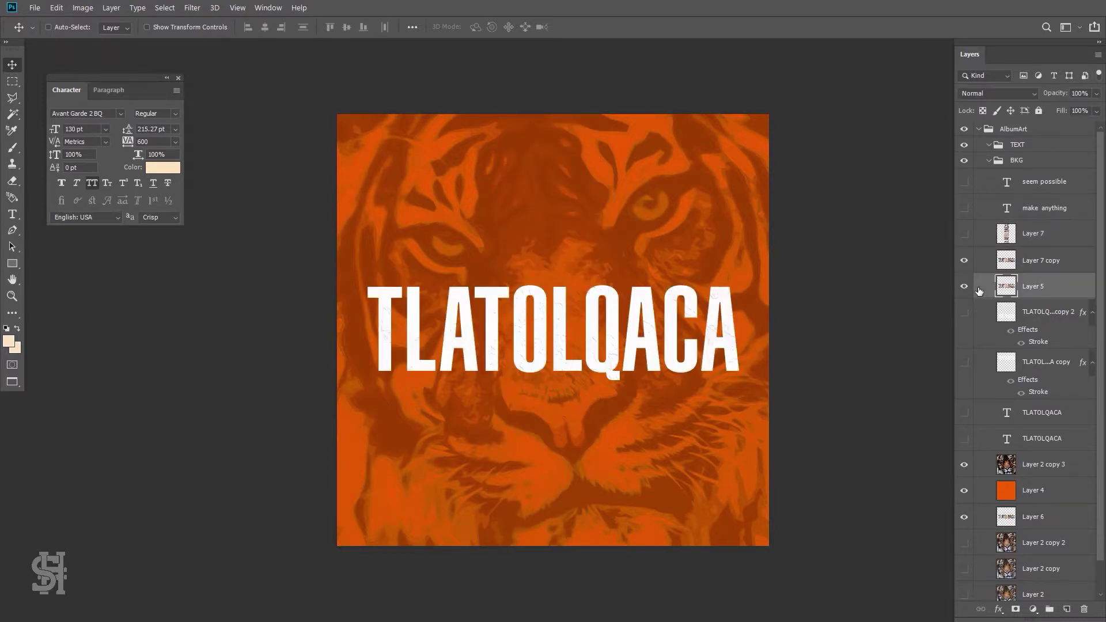
{"action": "left_click", "coordinate": [963, 286]}
{"action": "key", "text": "Delete"}
- Duplicate the vertical title layer and resize the copy
{"action": "left_click", "coordinate": [963, 234]}
{"action": "left_click", "coordinate": [963, 261]}
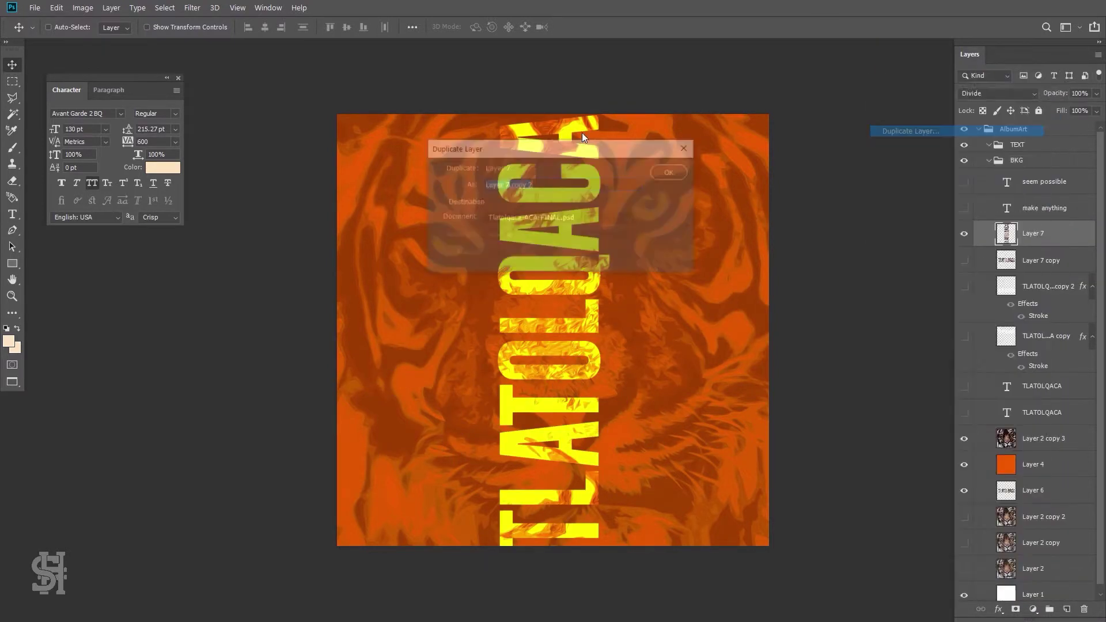
{"action": "key", "text": "ctrl+t"}
{"action": "left_click_drag", "start_coordinate": [602, 111], "coordinate": [588, 139]}
{"action": "key", "text": "Return"}
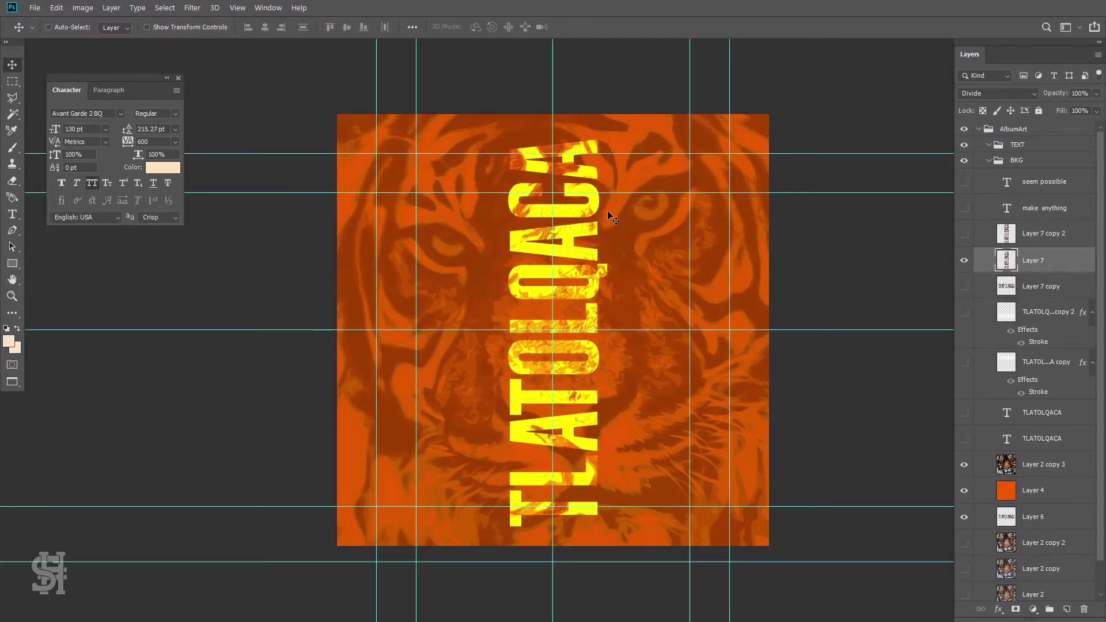
{"action": "left_click", "coordinate": [963, 260]}
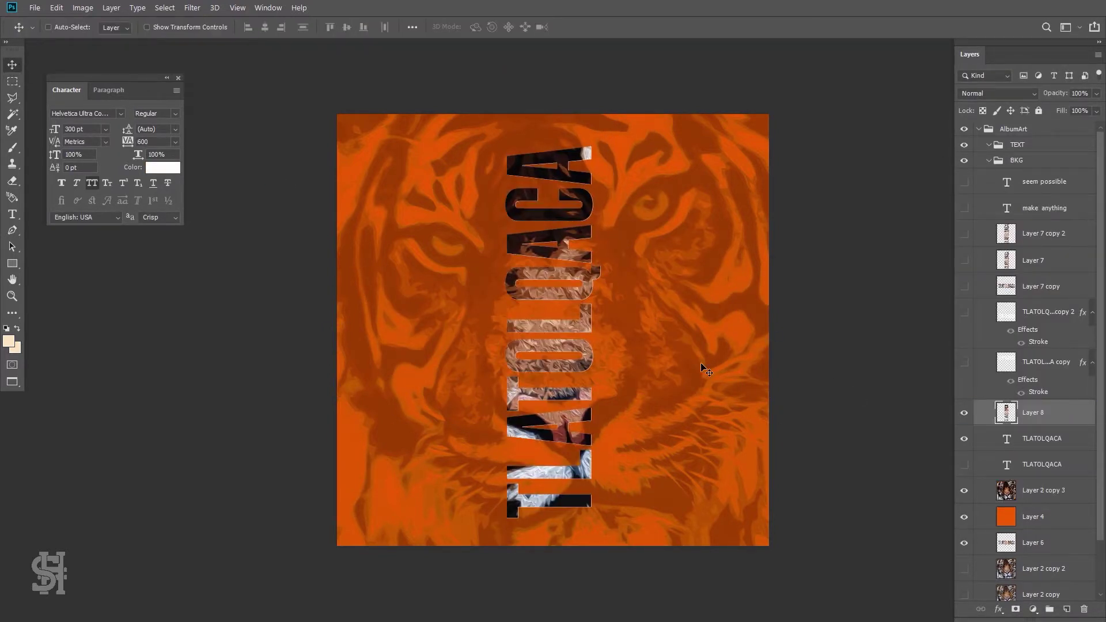
- Try a new flame title Layer 8 with Divide blend, then delete it and restore the vertical title
{"action": "left_click", "coordinate": [964, 438]}
{"action": "left_click", "coordinate": [978, 237]}
{"action": "left_click", "coordinate": [1033, 413]}
{"action": "left_click", "coordinate": [998, 92]}
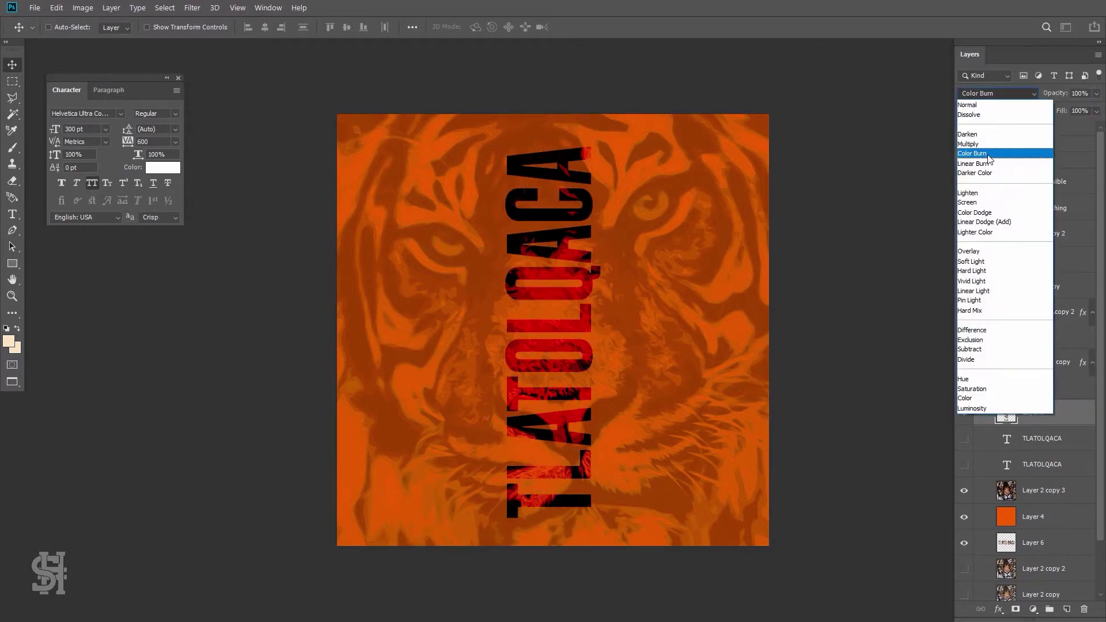
{"action": "left_click", "coordinate": [997, 359]}
{"action": "left_click_drag", "start_coordinate": [1034, 412], "coordinate": [1034, 221]}
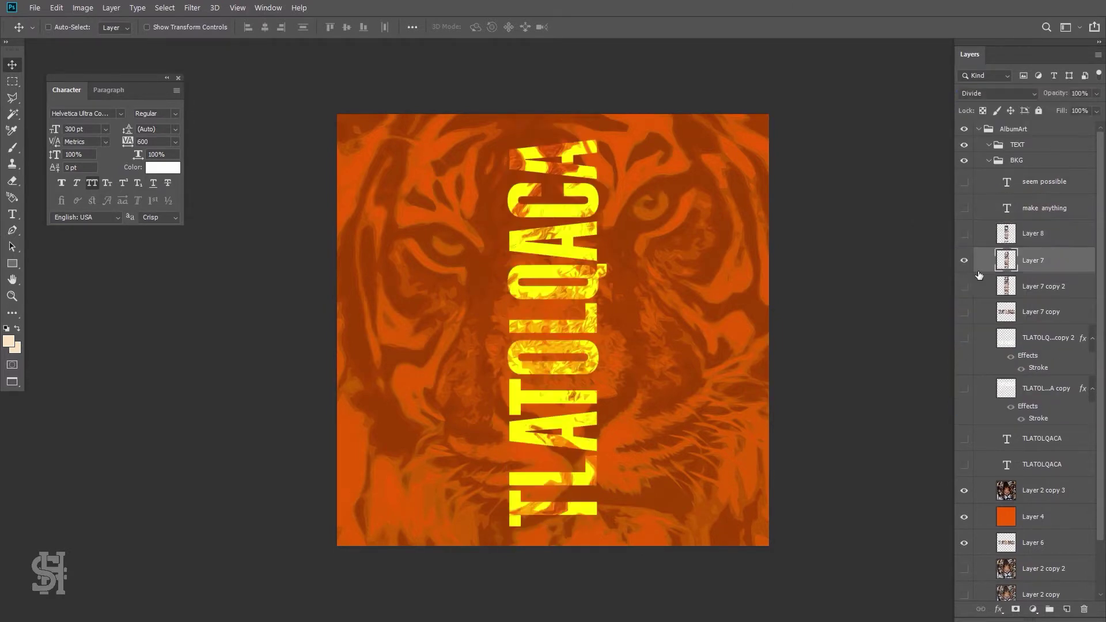
{"action": "key", "text": "Delete"}
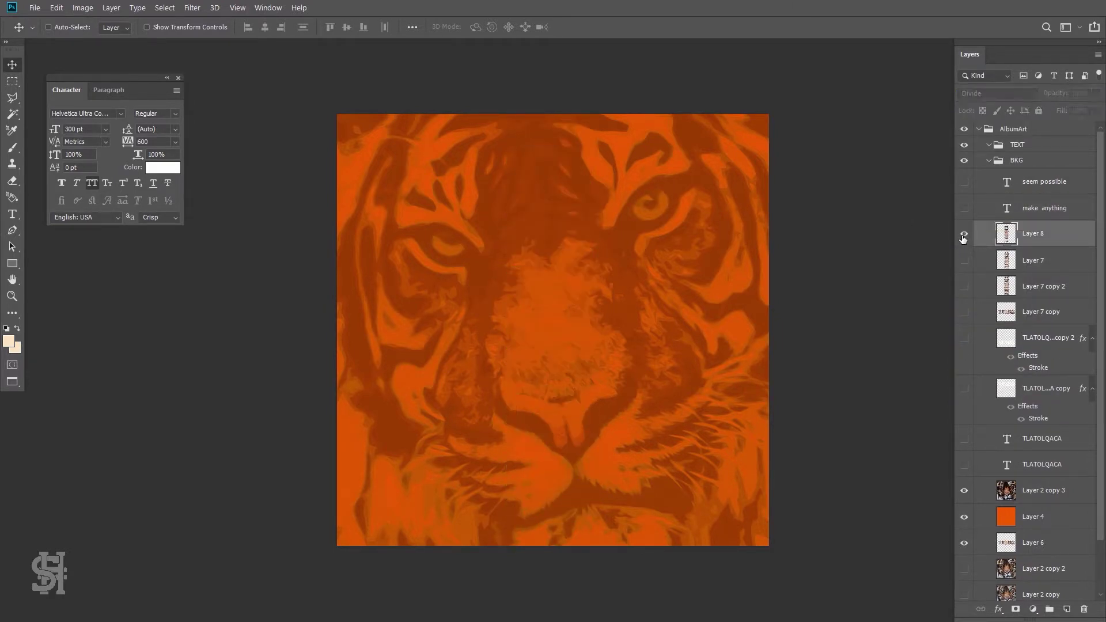
{"action": "left_click", "coordinate": [964, 233]}
- Duplicate both tagline layers, copying the MAKE ANYTHING text and deleting its copy layer
{"action": "left_click", "coordinate": [1036, 182]}
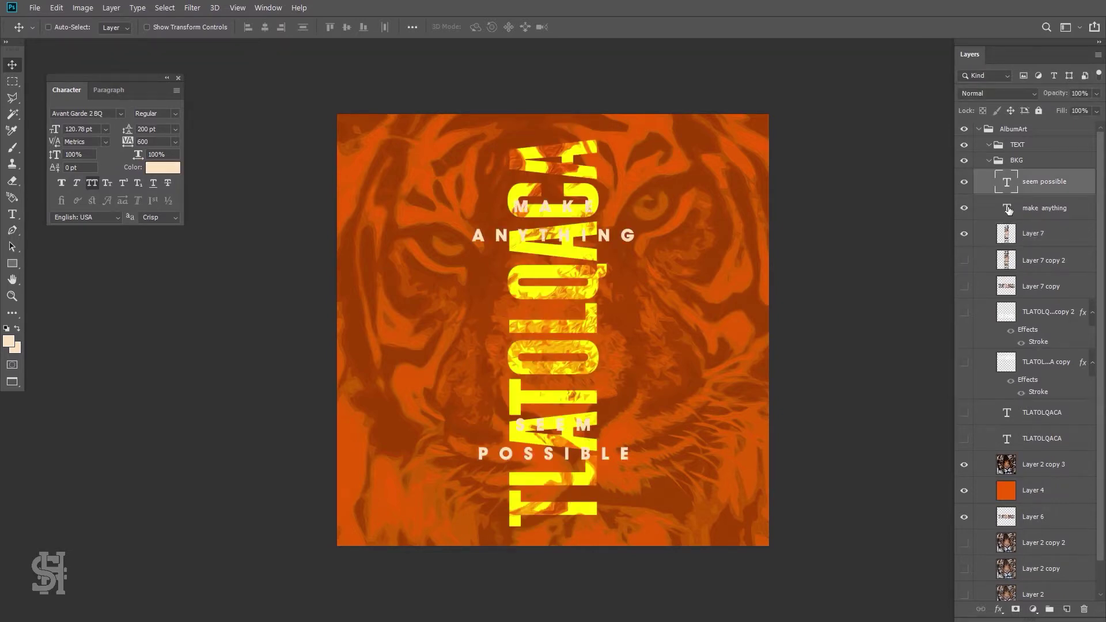
{"action": "right_click", "coordinate": [1031, 196]}
{"action": "left_click", "coordinate": [927, 89]}
{"action": "key", "text": "Return"}
{"action": "left_click_drag", "start_coordinate": [964, 233], "coordinate": [964, 260]}
{"action": "double_click", "coordinate": [1007, 208]}
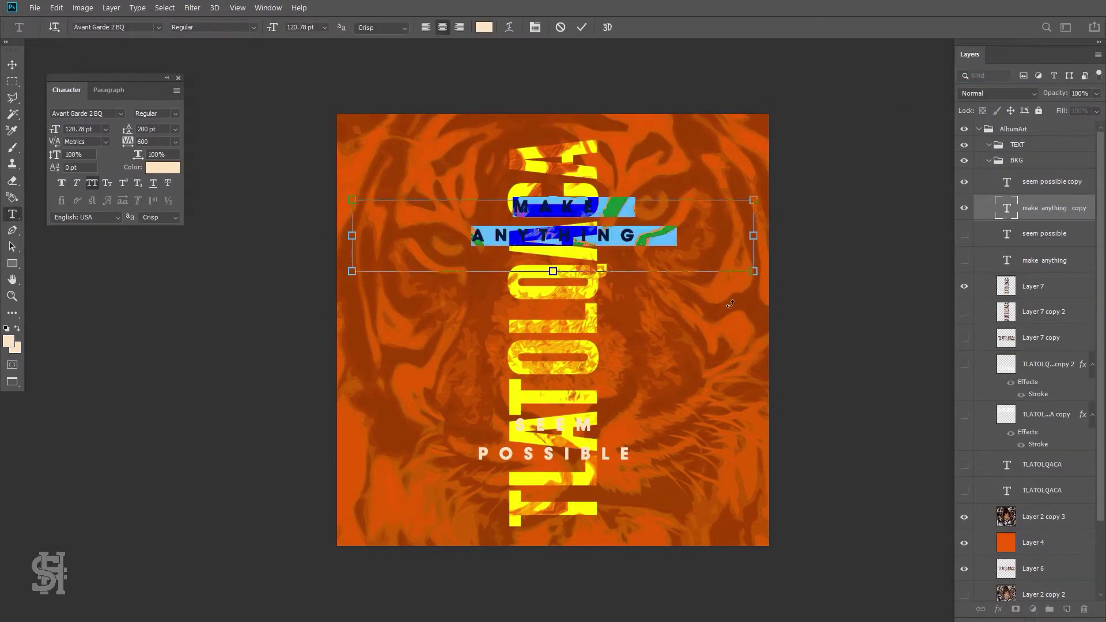
{"action": "key", "text": "ctrl+c"}
{"action": "key", "text": "Delete"}
- Paste MAKE ANYTHING into the SEEM POSSIBLE copy and enlarge the white text box
{"action": "left_click", "coordinate": [555, 455]}
{"action": "key", "text": "ctrl+a"}
{"action": "key", "text": "ctrl+v"}
{"action": "left_click_drag", "start_coordinate": [554, 491], "coordinate": [555, 555]}
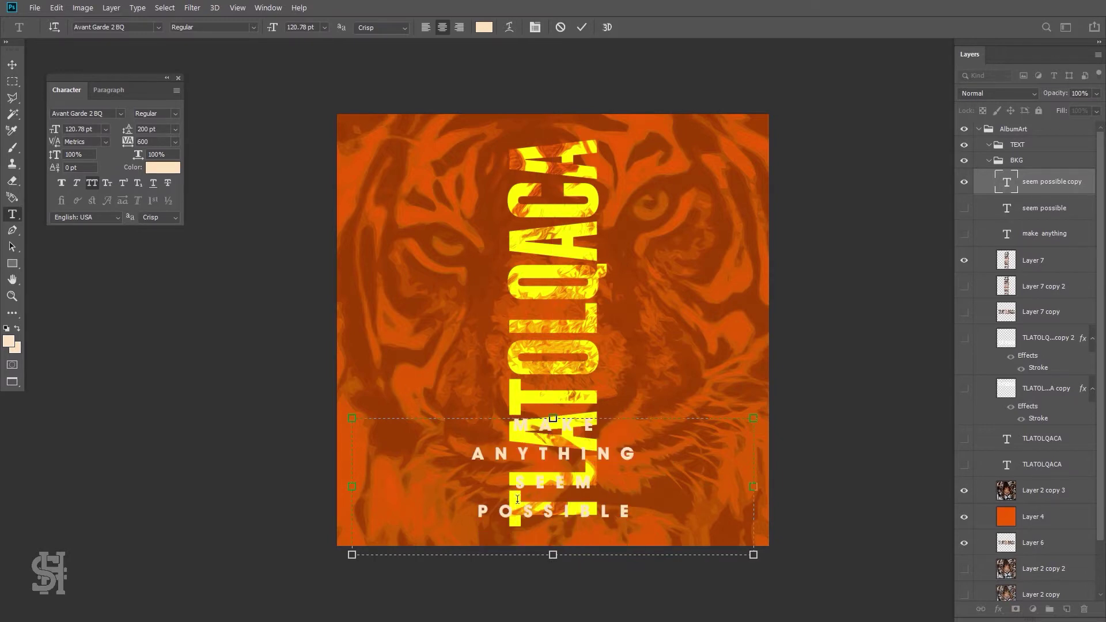
{"action": "left_click", "coordinate": [163, 167]}
{"action": "left_click", "coordinate": [1061, 214]}
{"action": "mouse_move", "coordinate": [753, 555]}
{"action": "left_mouse_down"}
{"action": "mouse_move", "coordinate": [701, 539]}
{"action": "mouse_move", "coordinate": [661, 301]}
{"action": "mouse_move", "coordinate": [789, 377]}
{"action": "left_mouse_up"}
- Set the tagline tracking to 1000 and the line spacing to 250 pt
{"action": "type", "text": "v1000"}
{"action": "key", "text": "Return"}
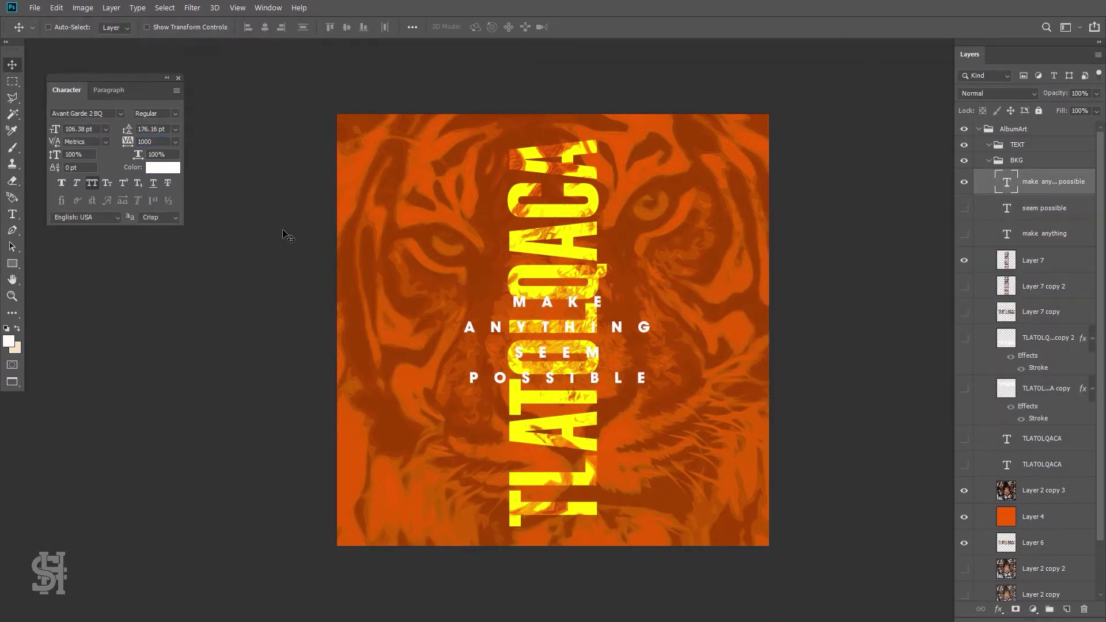
{"action": "type", "text": "0"}
{"action": "key", "text": "Return"}
{"action": "key", "text": "ctrl+semicolon"}
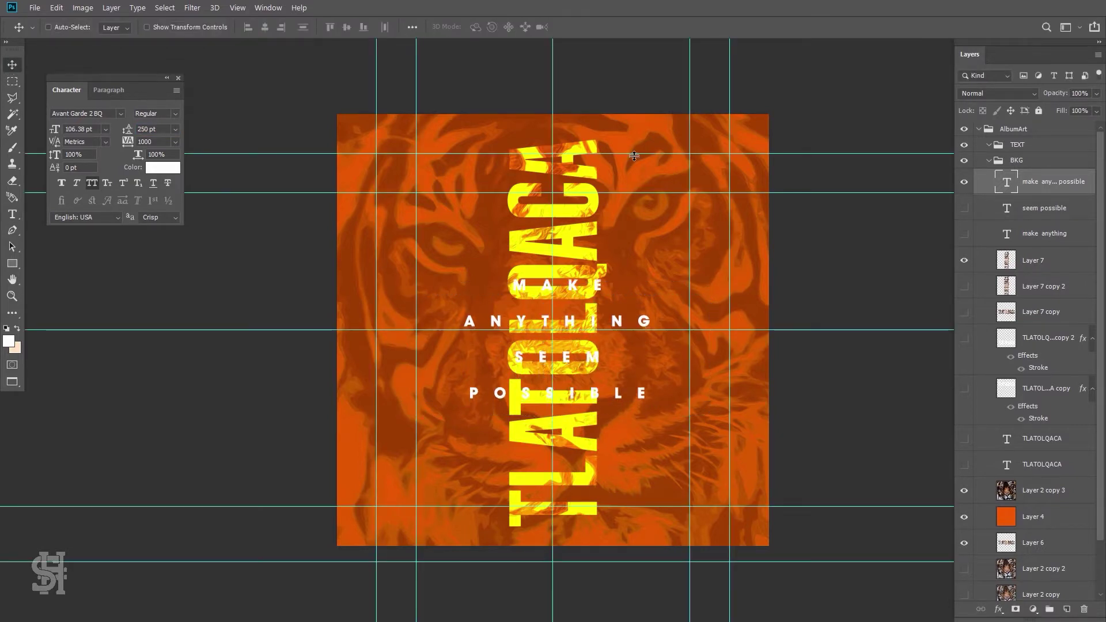
- Colour the combined tagline dark brown (#2d1404) and delete the old separate tagline layers
{"action": "double_click", "coordinate": [1006, 182]}
{"action": "left_click", "coordinate": [163, 167]}
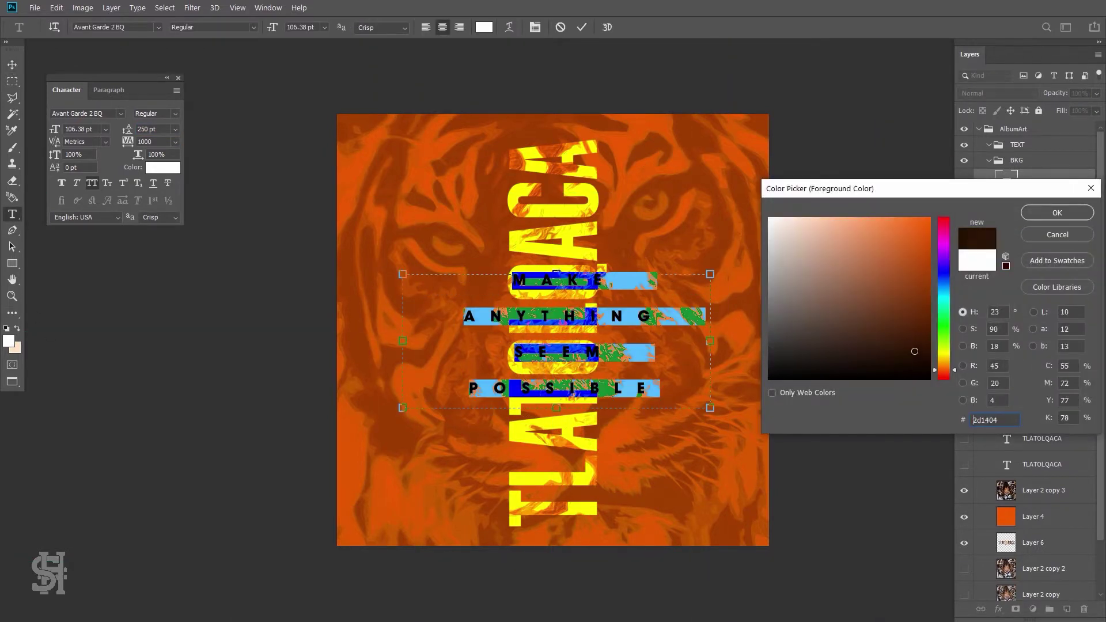
{"action": "key", "text": "Return"}
{"action": "key", "text": "ctrl+Return"}
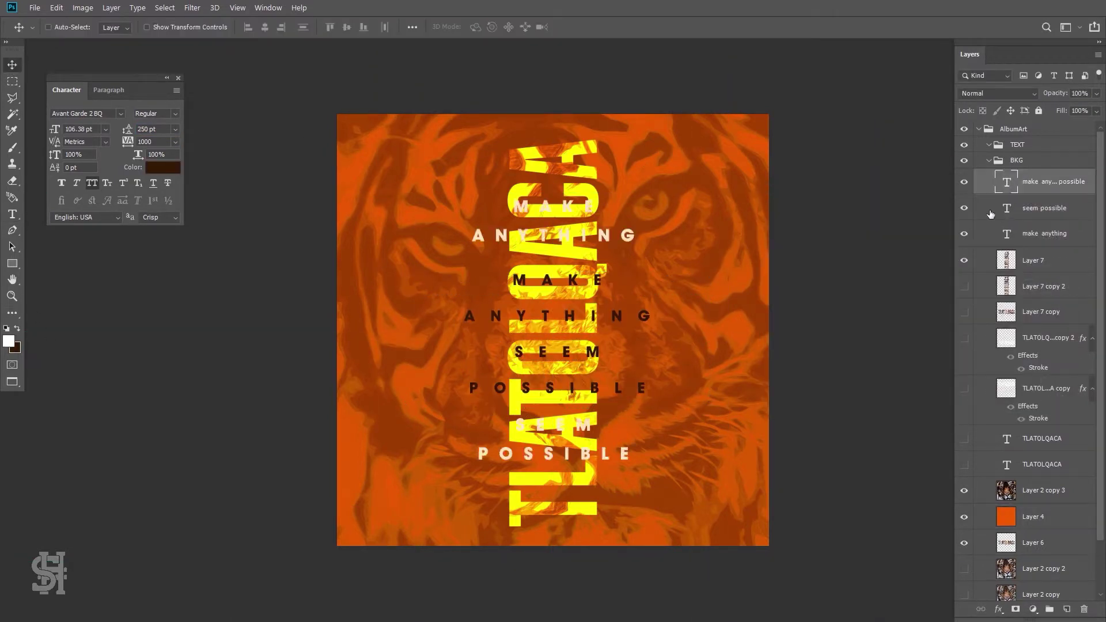
{"action": "left_click", "coordinate": [989, 214]}
{"action": "key", "text": "Delete"}
{"action": "key", "text": "Delete"}
- Centre the tagline over the title, tighten tracking to 900 and resize the block
{"action": "left_click_drag", "start_coordinate": [572, 313], "coordinate": [571, 312]}
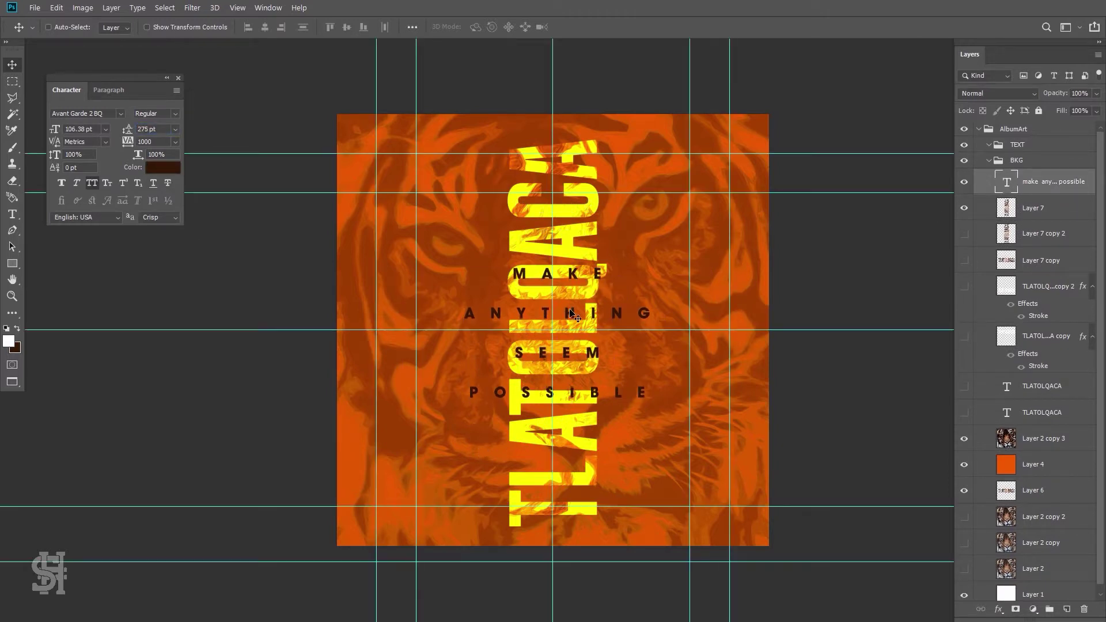
{"action": "key", "text": "ctrl+semicolon"}
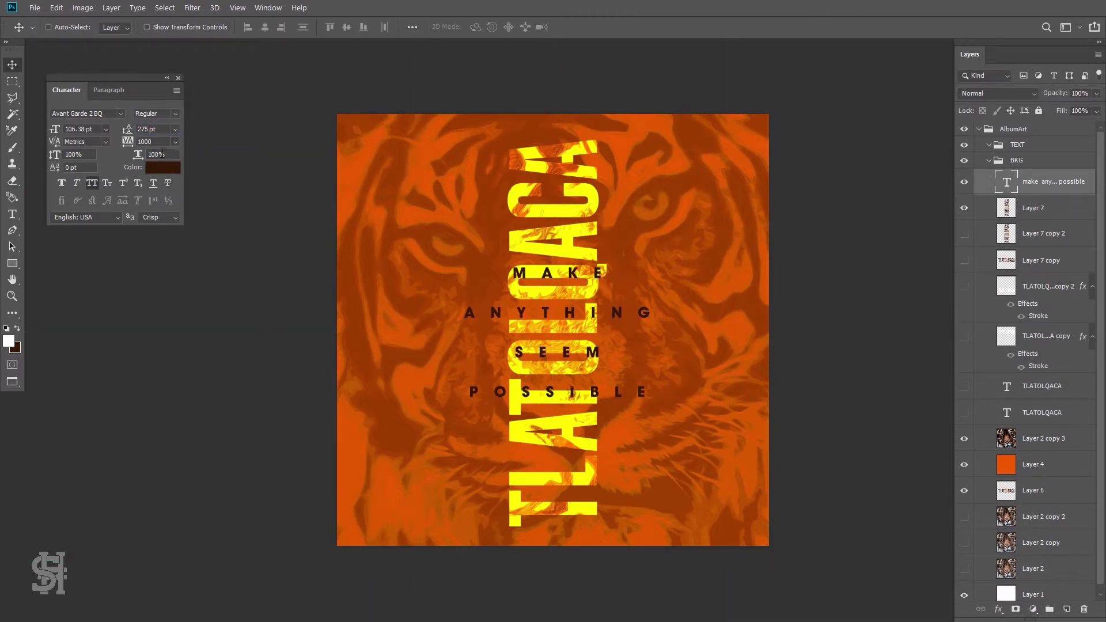
{"action": "key", "text": "shift+Down"}
{"action": "key", "text": "ctrl+t"}
{"action": "left_click_drag", "start_coordinate": [717, 392], "coordinate": [734, 406]}
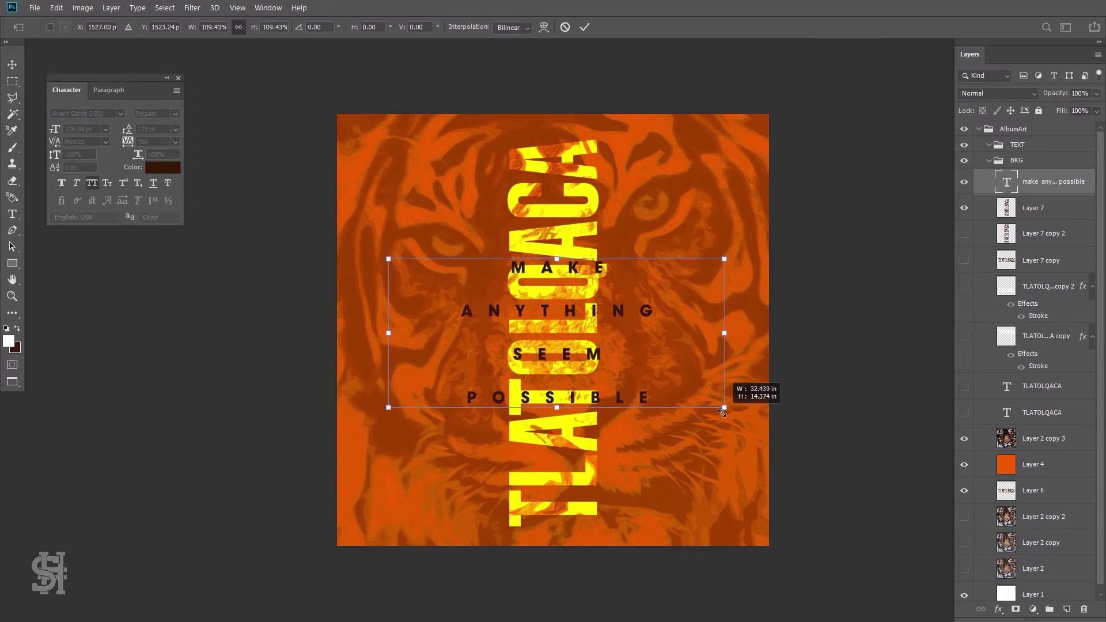
{"action": "key", "text": "Return"}
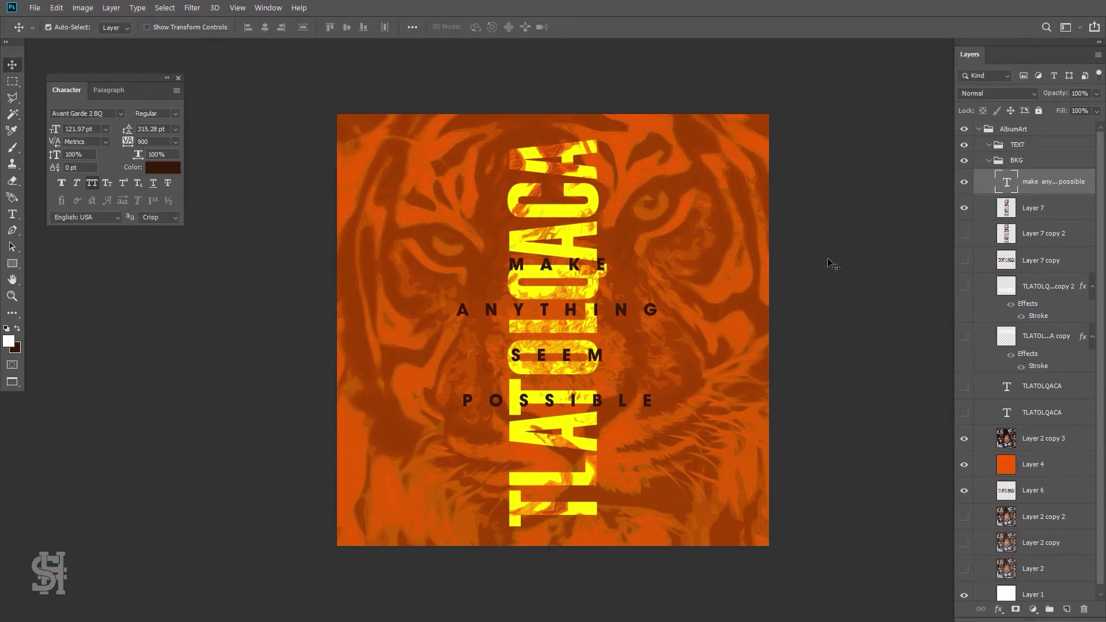
{"action": "key", "text": "ctrl+t"}
{"action": "left_click_drag", "start_coordinate": [739, 224], "coordinate": [714, 239]}
{"action": "key", "text": "Return"}
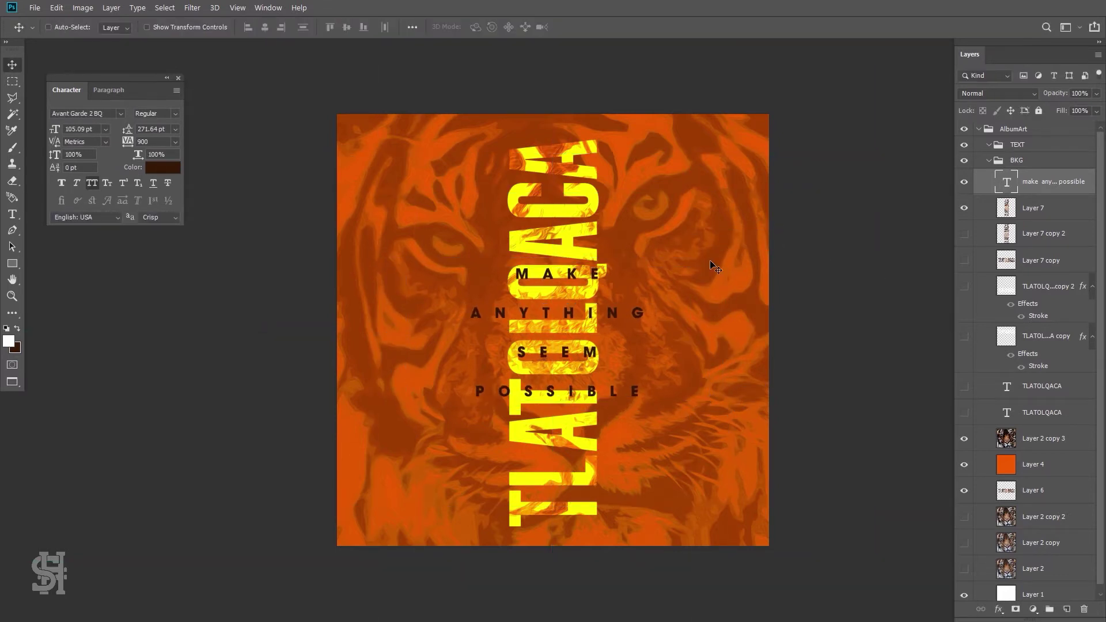
{"action": "left_click", "coordinate": [1034, 464]}
{"action": "left_click", "coordinate": [964, 465]}
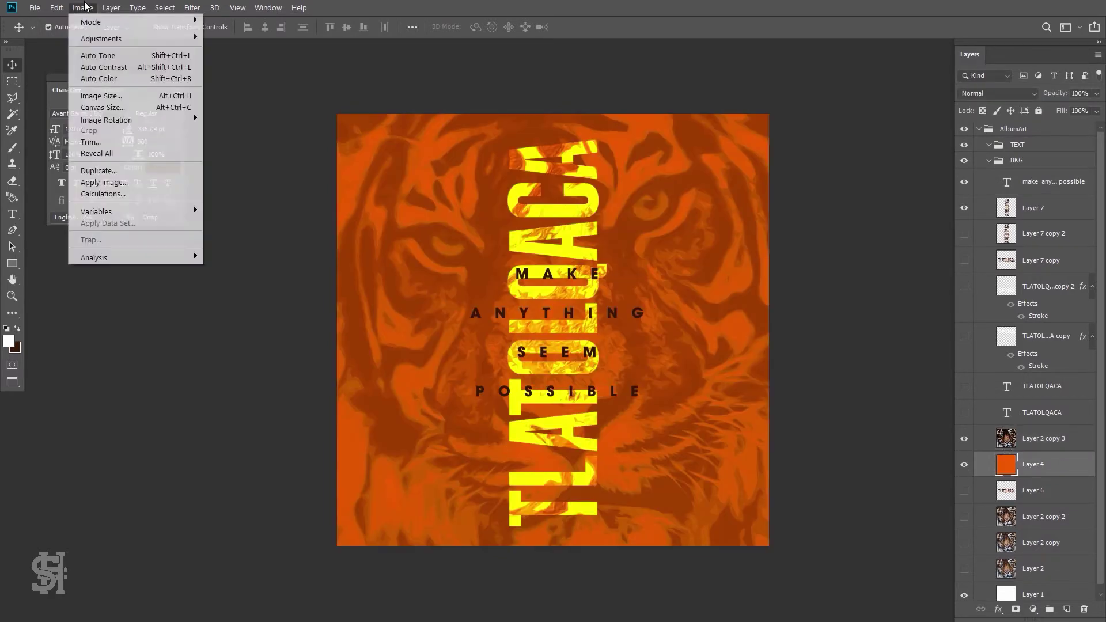
- Apply a Red Photo Filter at 63% density to the orange background Layer 4
{"action": "left_click", "coordinate": [276, 136]}
{"action": "left_click", "coordinate": [916, 249]}
{"action": "left_click", "coordinate": [900, 294]}
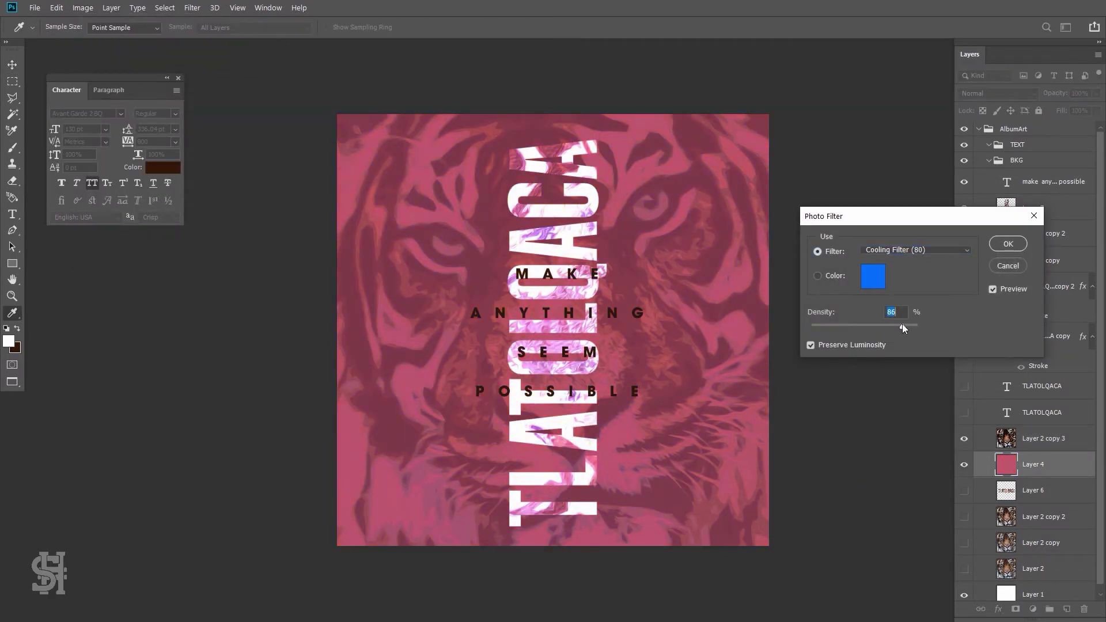
{"action": "left_click", "coordinate": [915, 250]}
{"action": "left_click", "coordinate": [881, 328]}
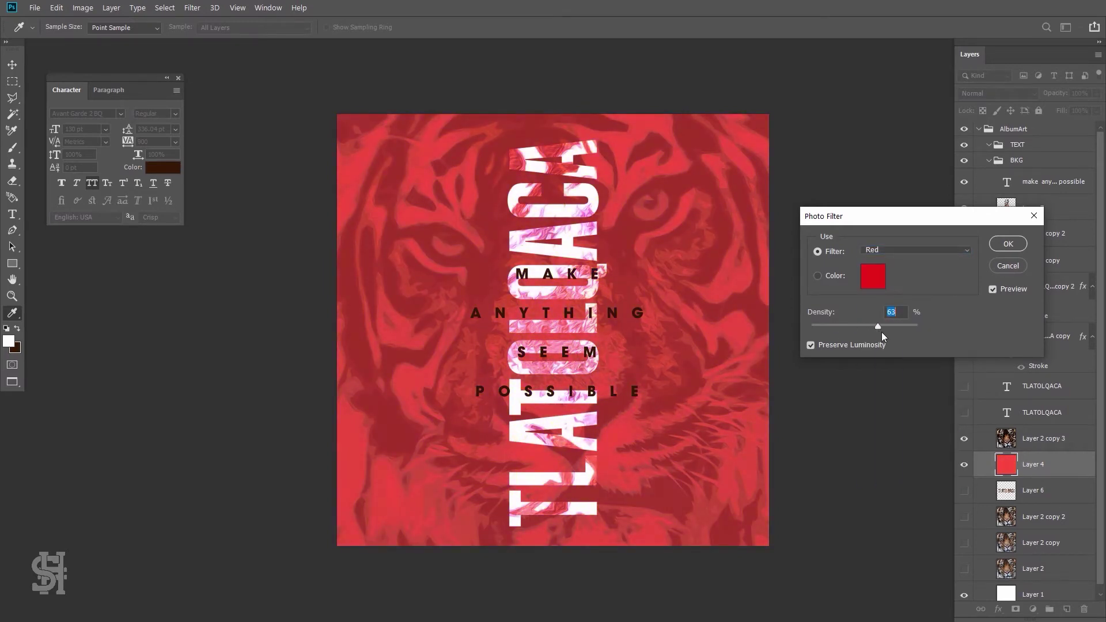
{"action": "left_click", "coordinate": [1008, 243]}
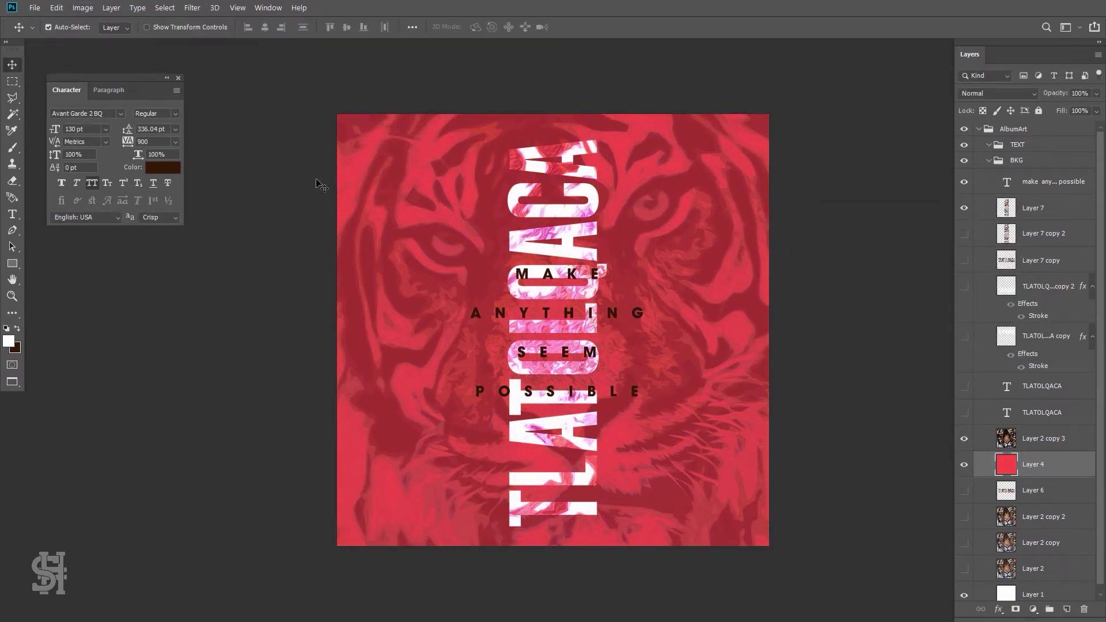